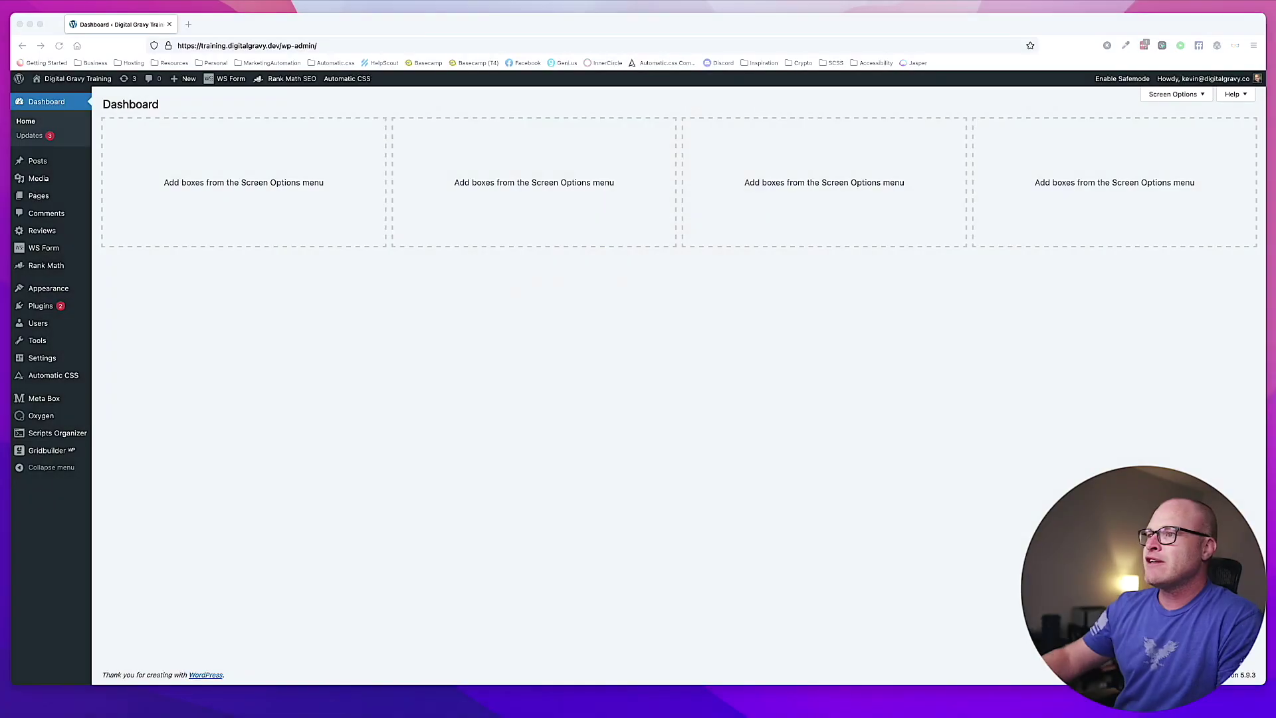
Bring the browser showing the WordPress admin Dashboard into focus.
left_click(634, 578)
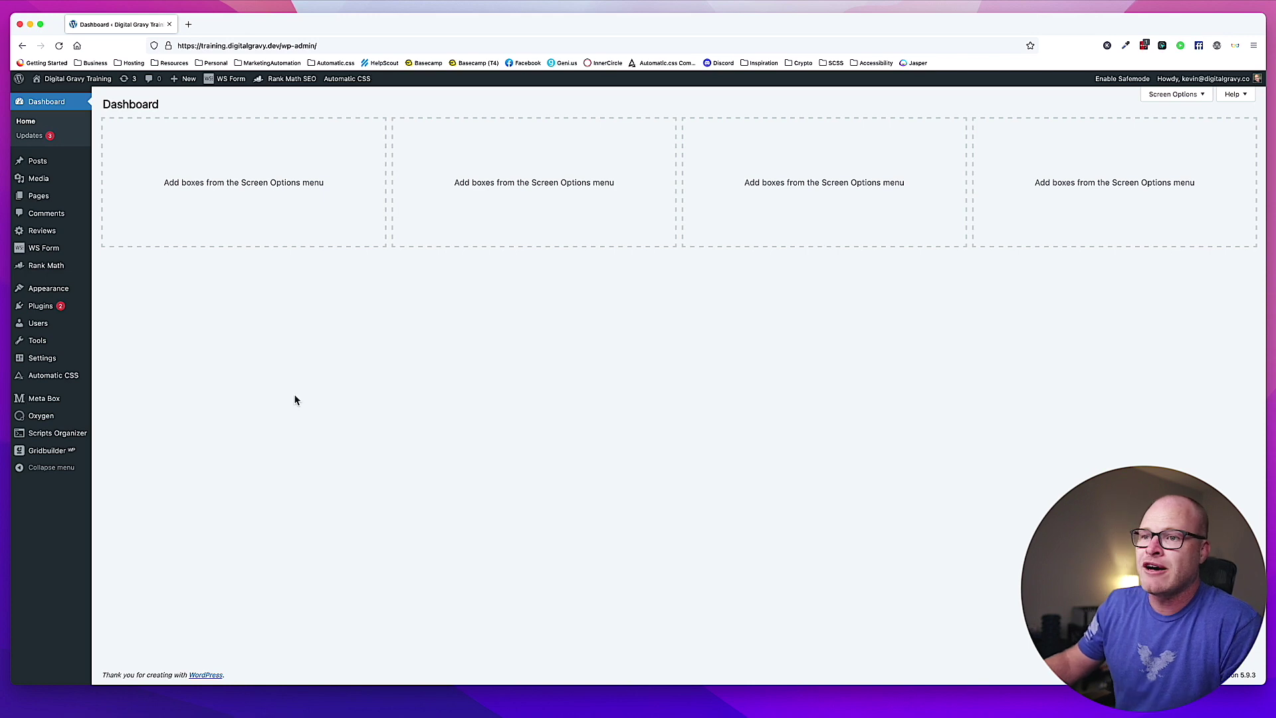
mouse_move(90, 431)
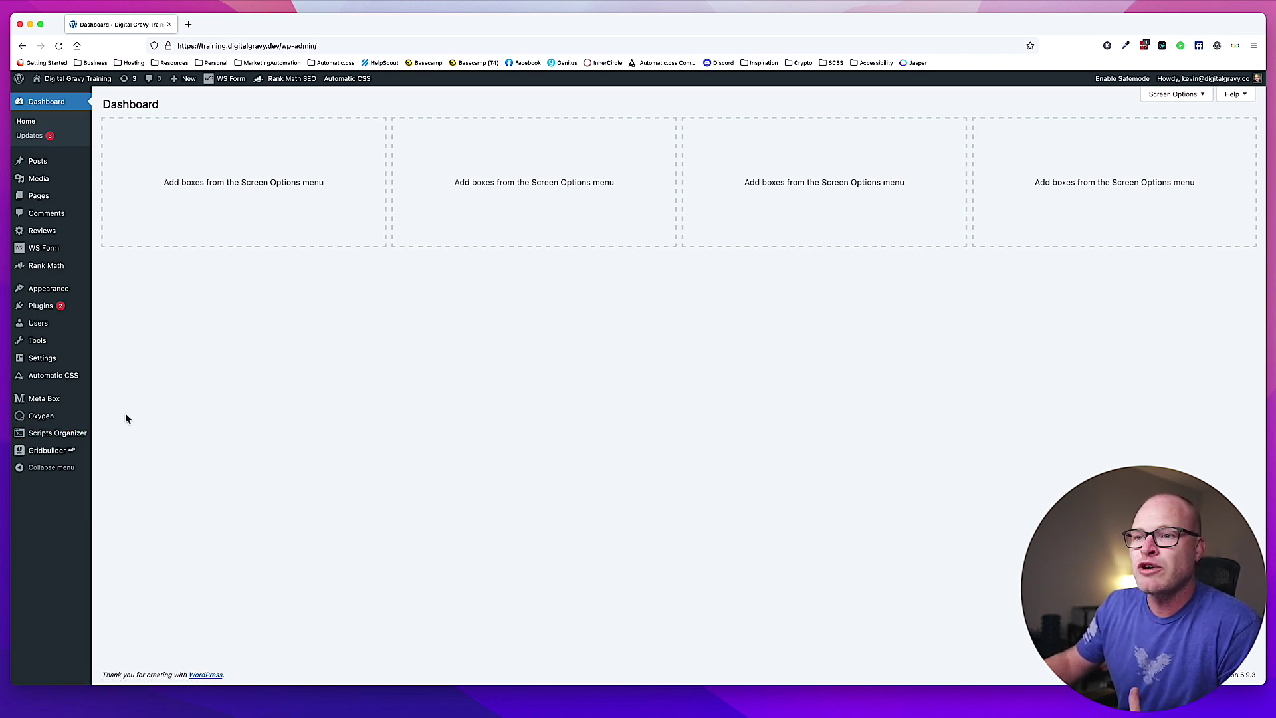
Open Automatic.css settings at Setup & Style Guide and copy the UI Style Guide design set key.
left_click(57, 377)
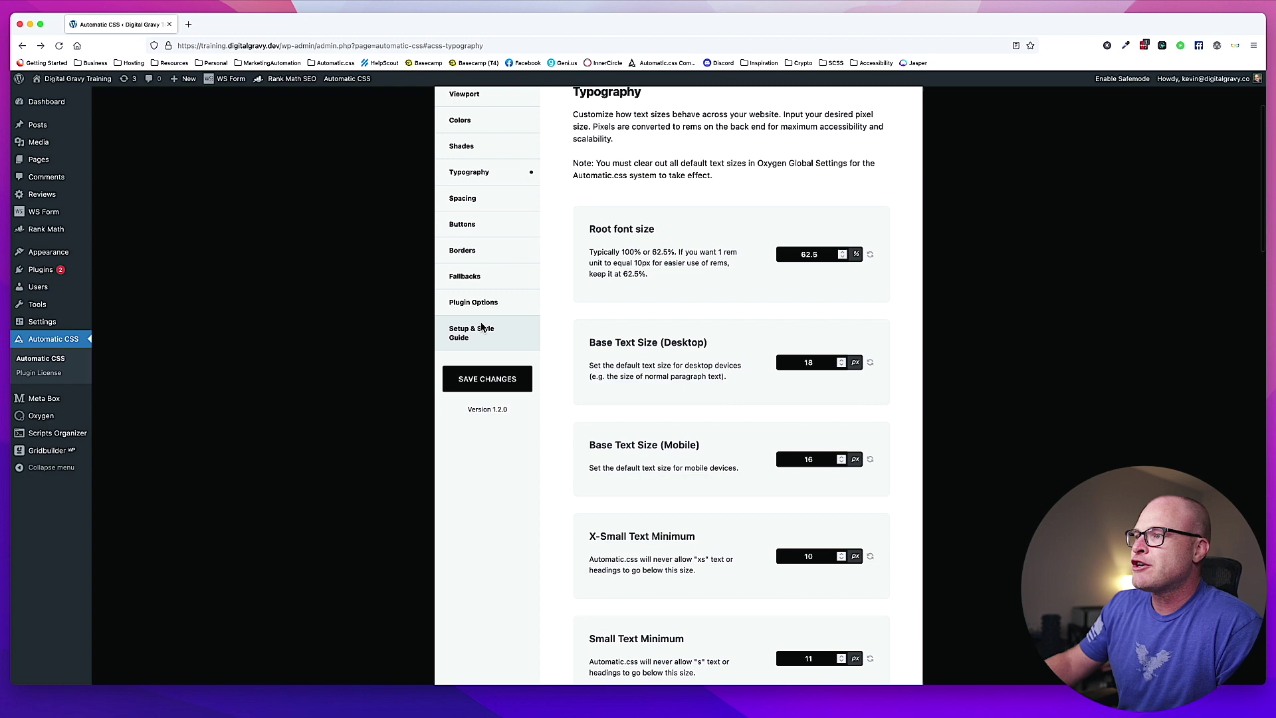
left_click(472, 332)
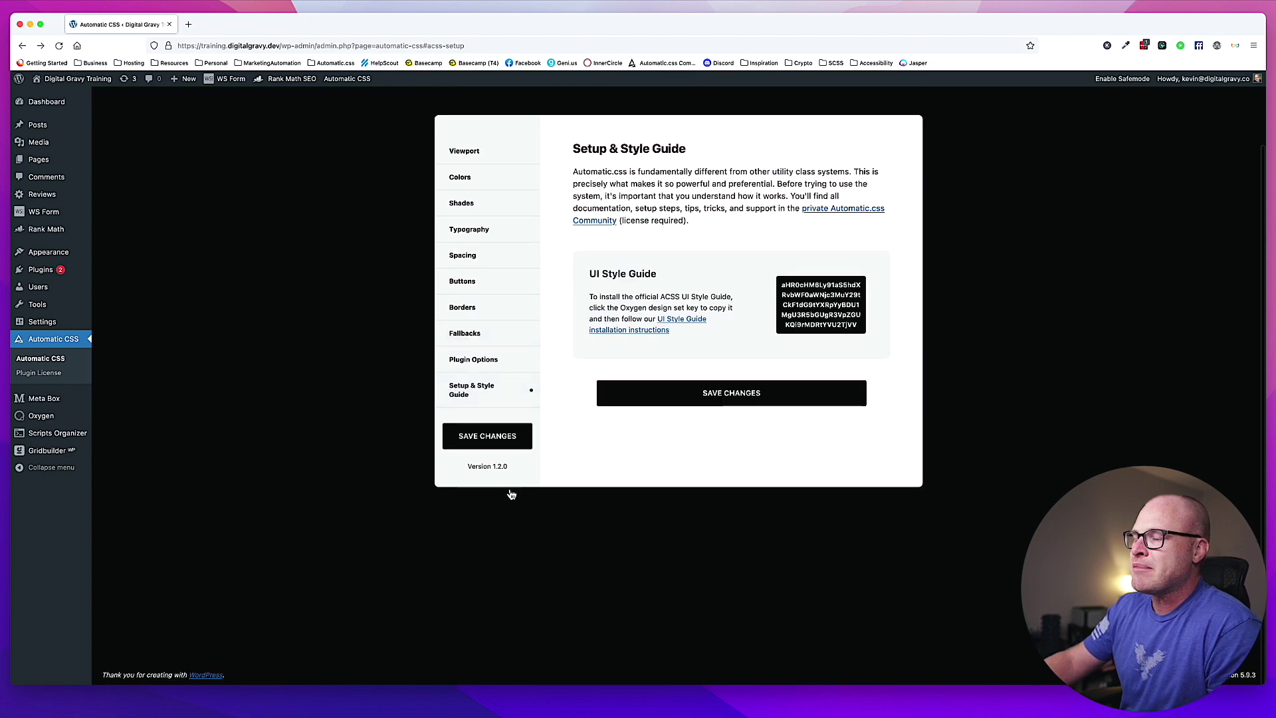
left_click(822, 304)
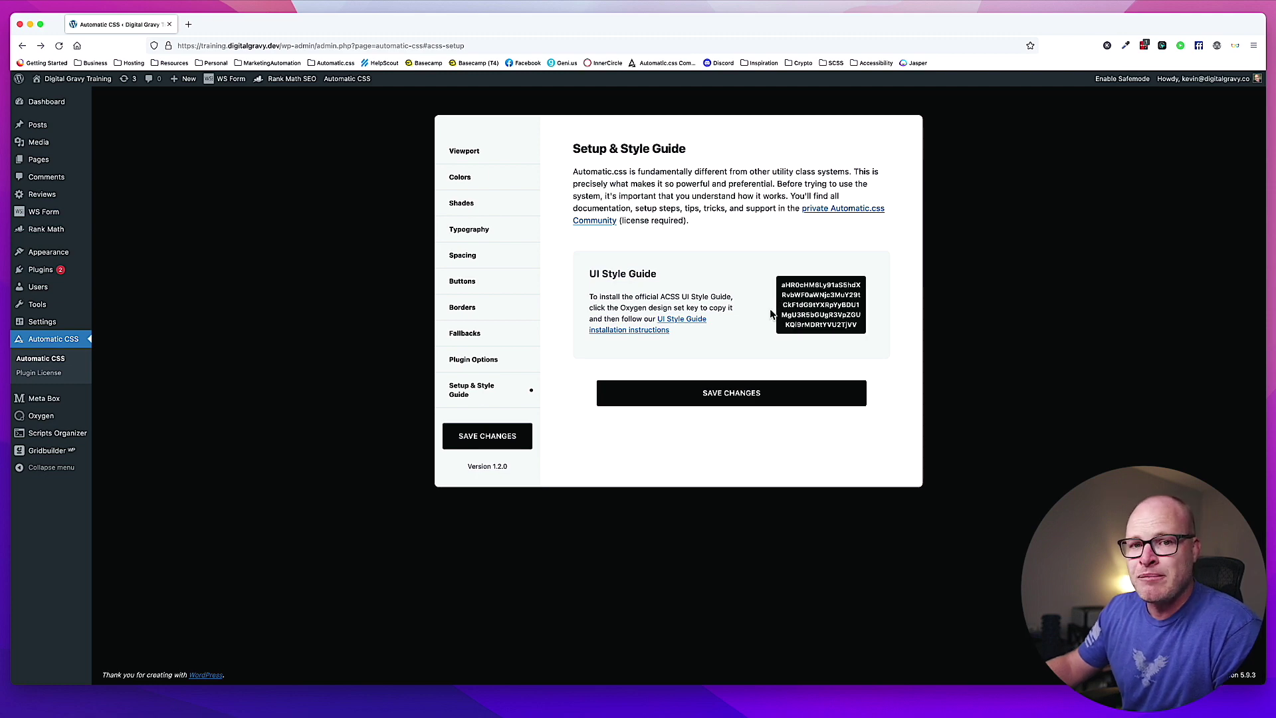
In Oxygen's Library settings, enable 3rd Party Design Sets and save the changes.
mouse_move(46, 417)
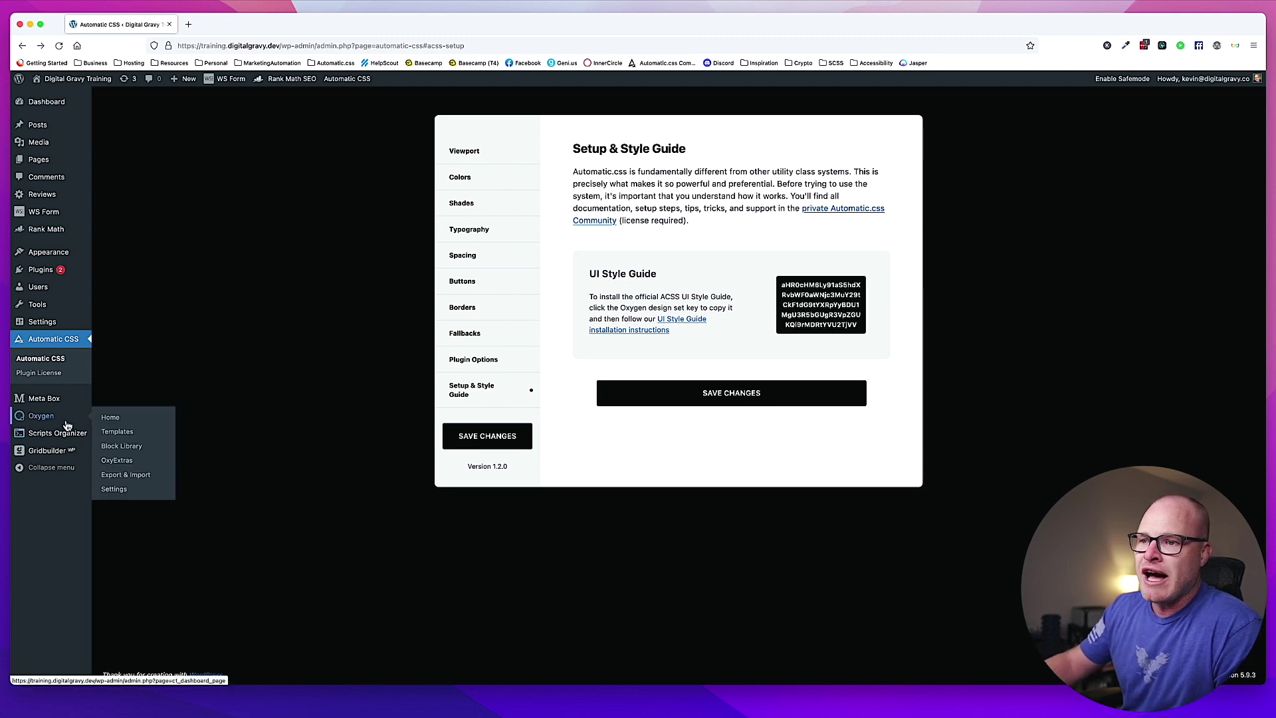
left_click(111, 490)
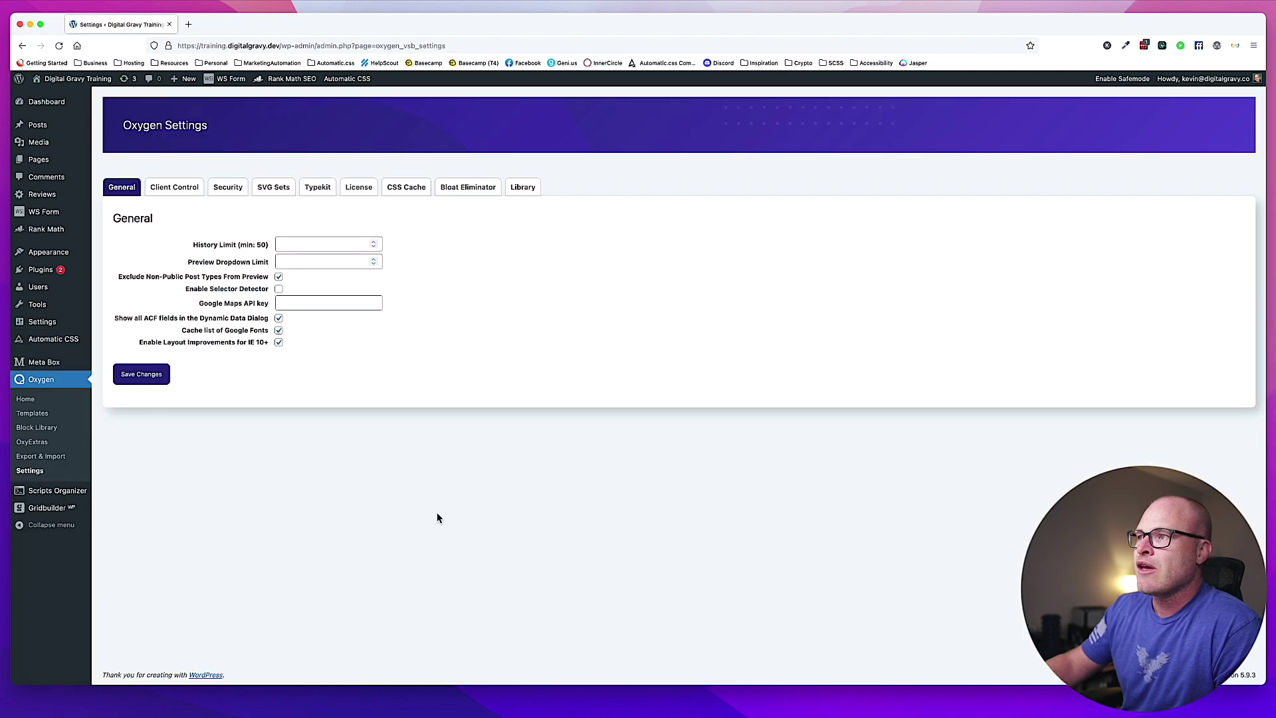
left_click(523, 187)
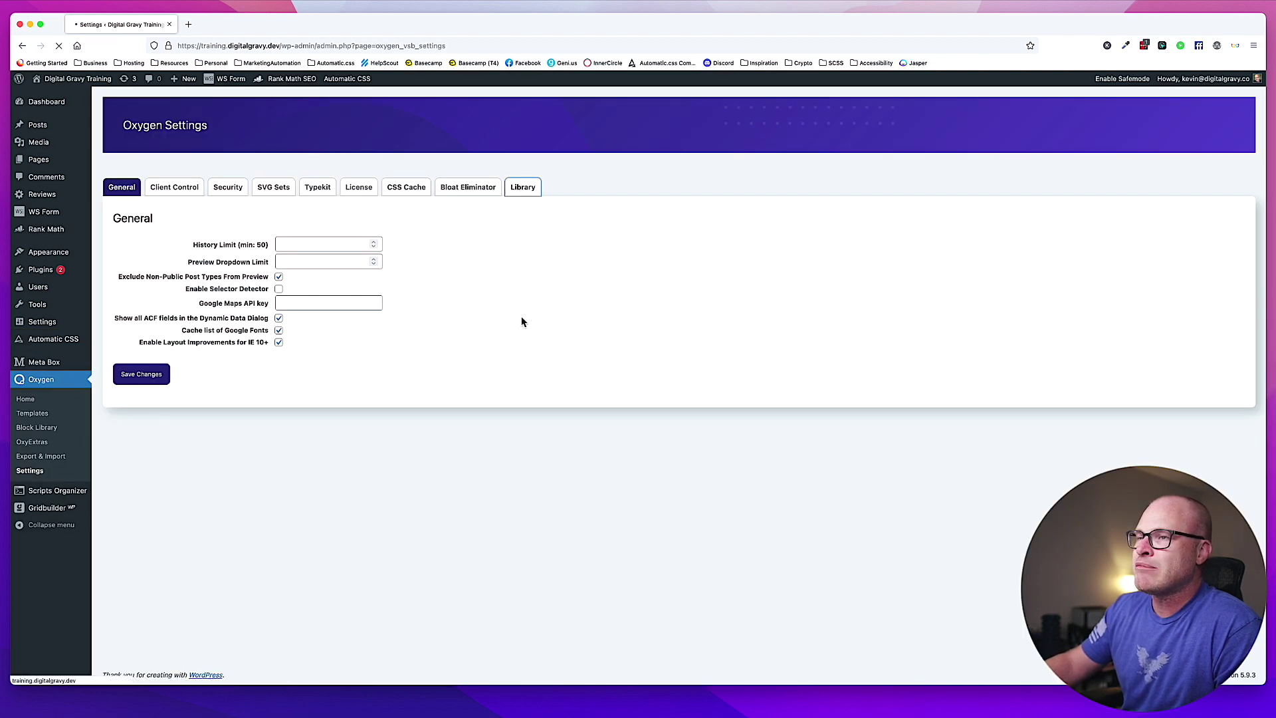
left_click(117, 250)
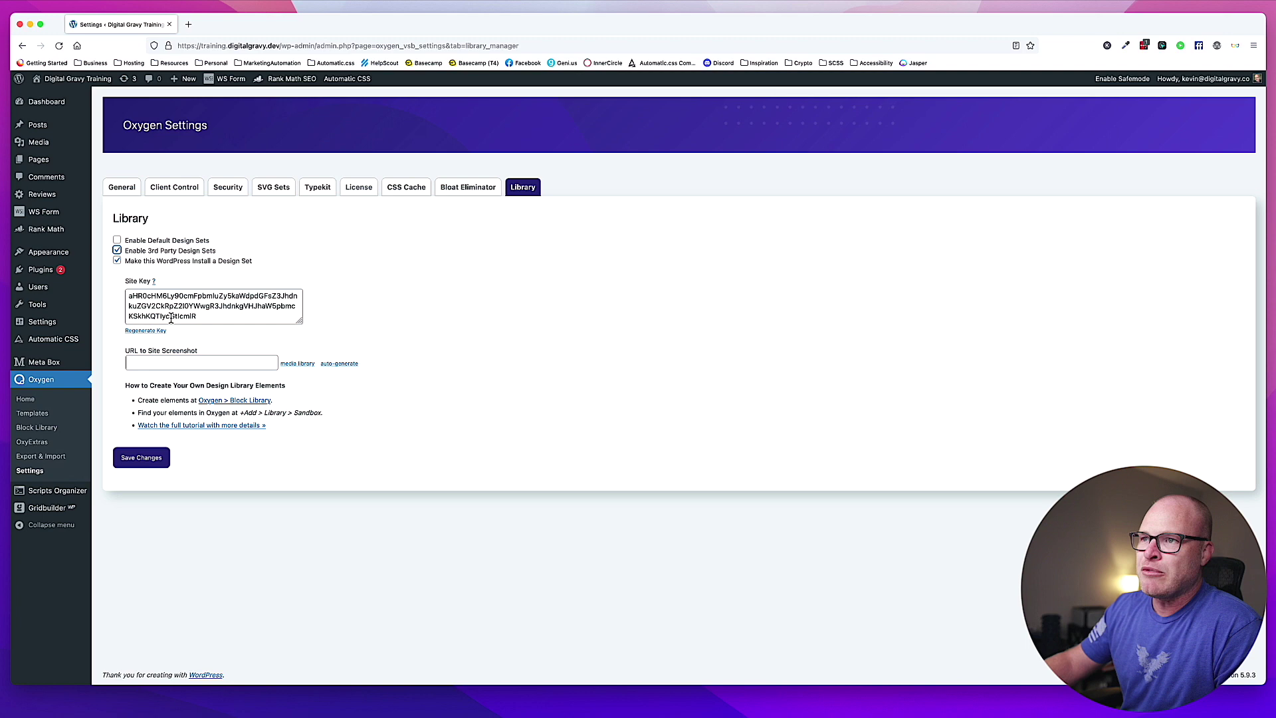
left_click(157, 459)
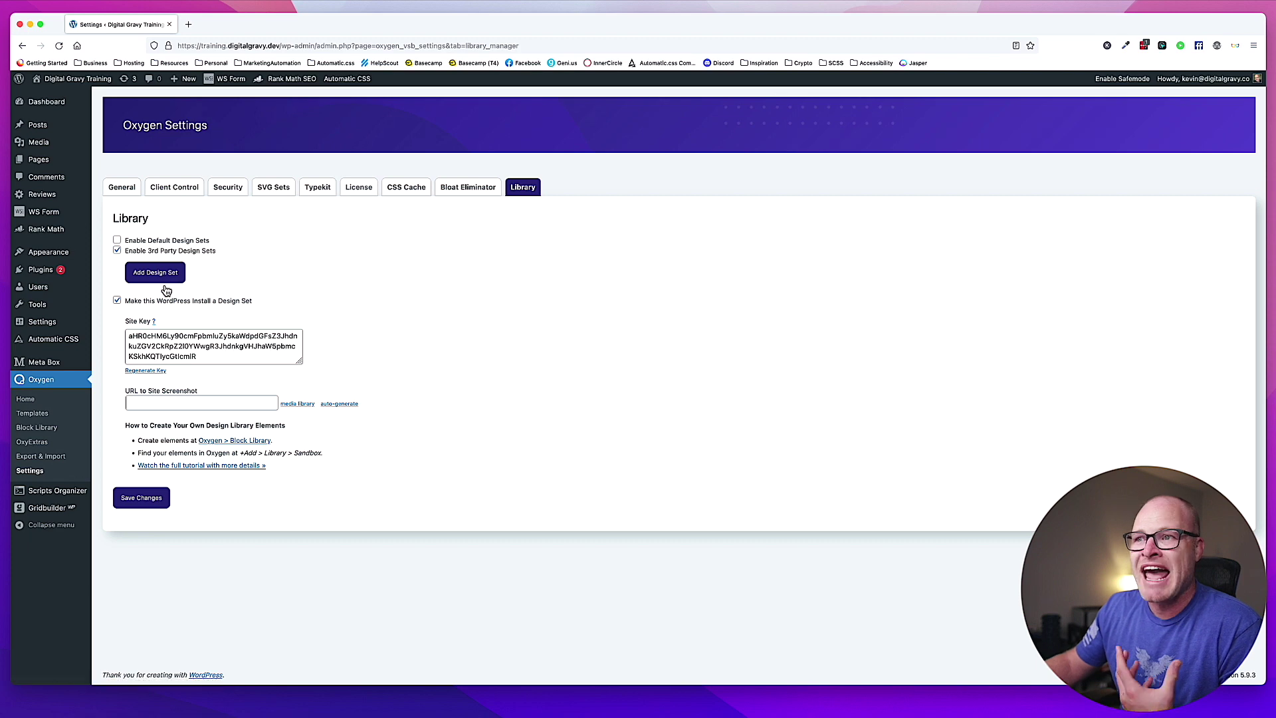
Paste the copied key as a new source site, adding the Automatic CSS Style Guide design set.
left_click(171, 278)
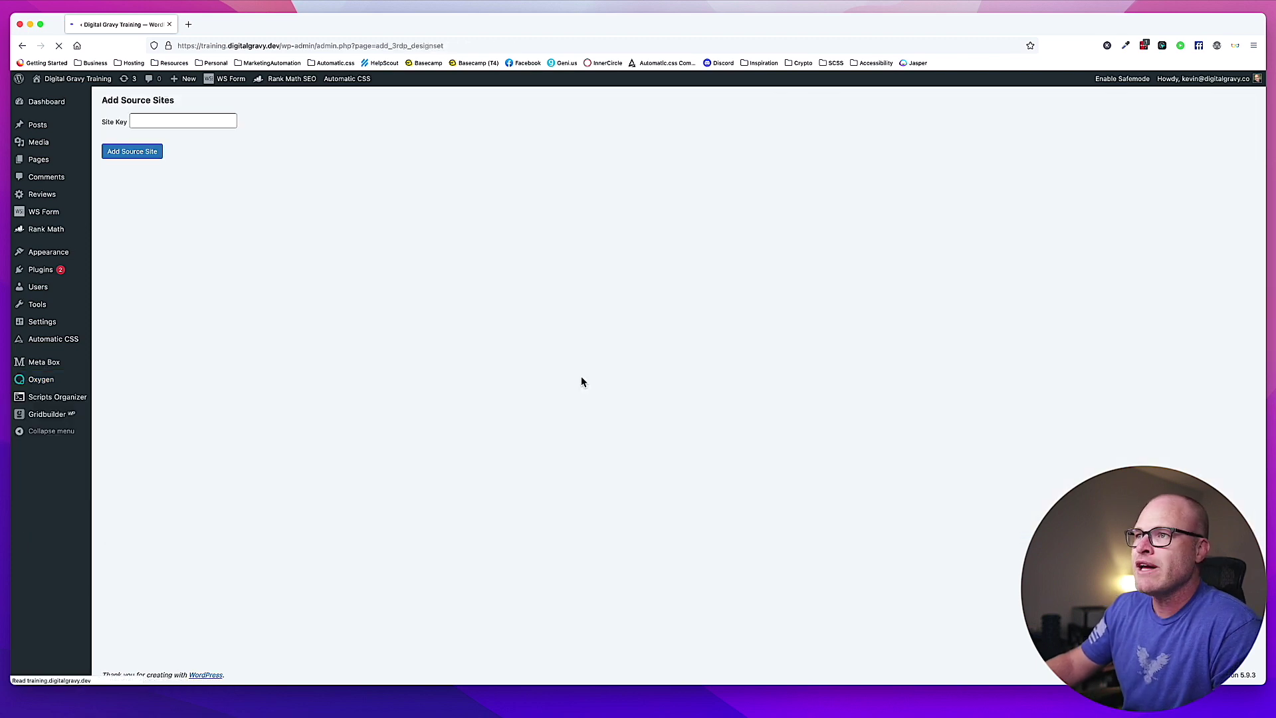
left_click(149, 120)
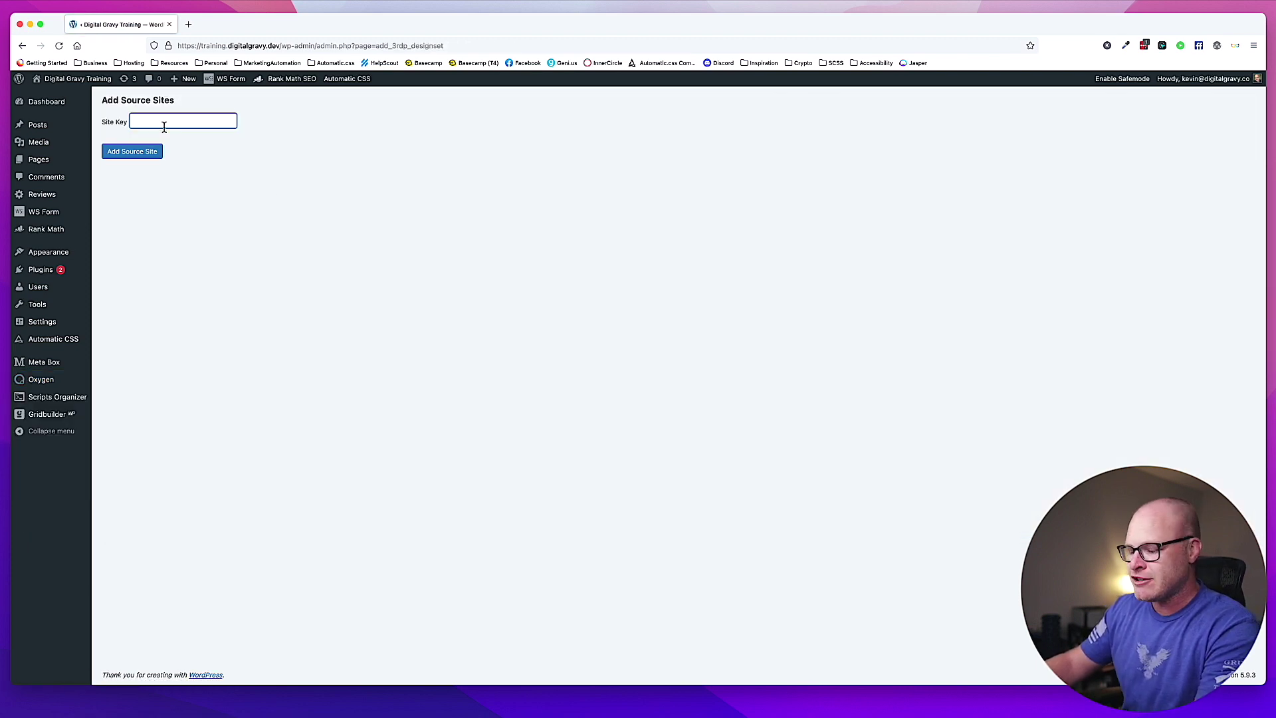
key("super+v")
left_click(265, 241)
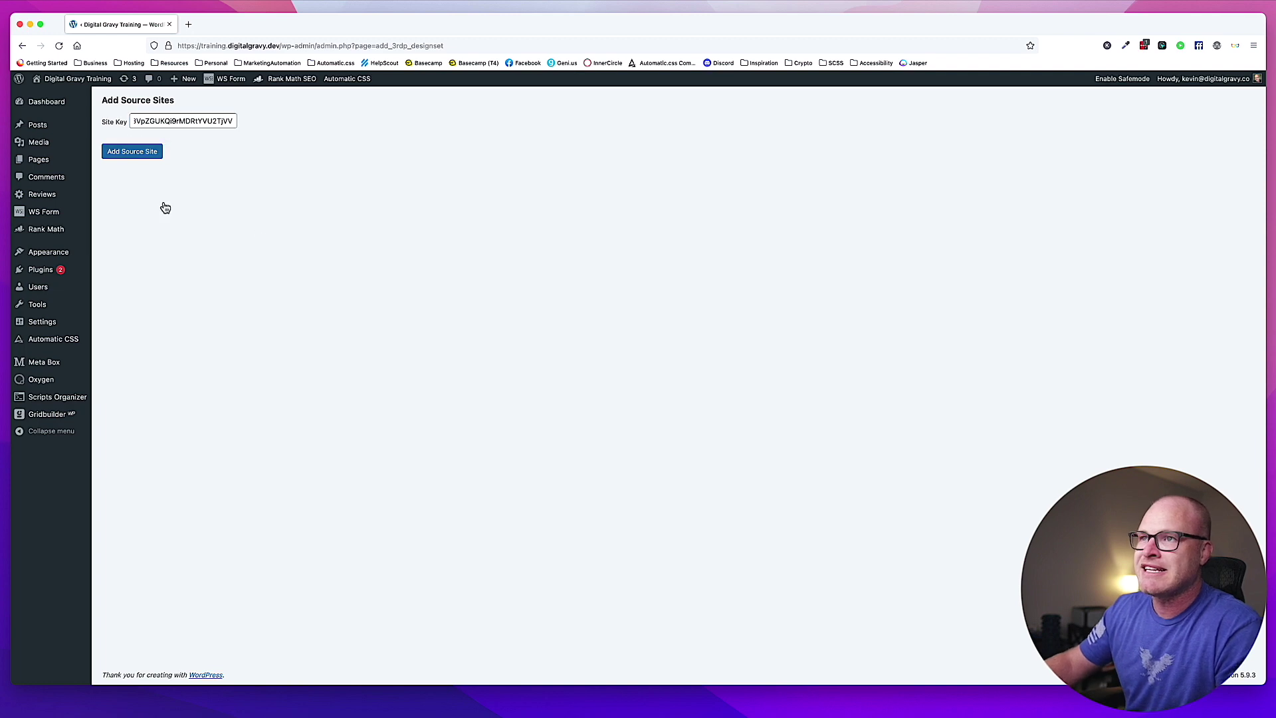
left_click(132, 152)
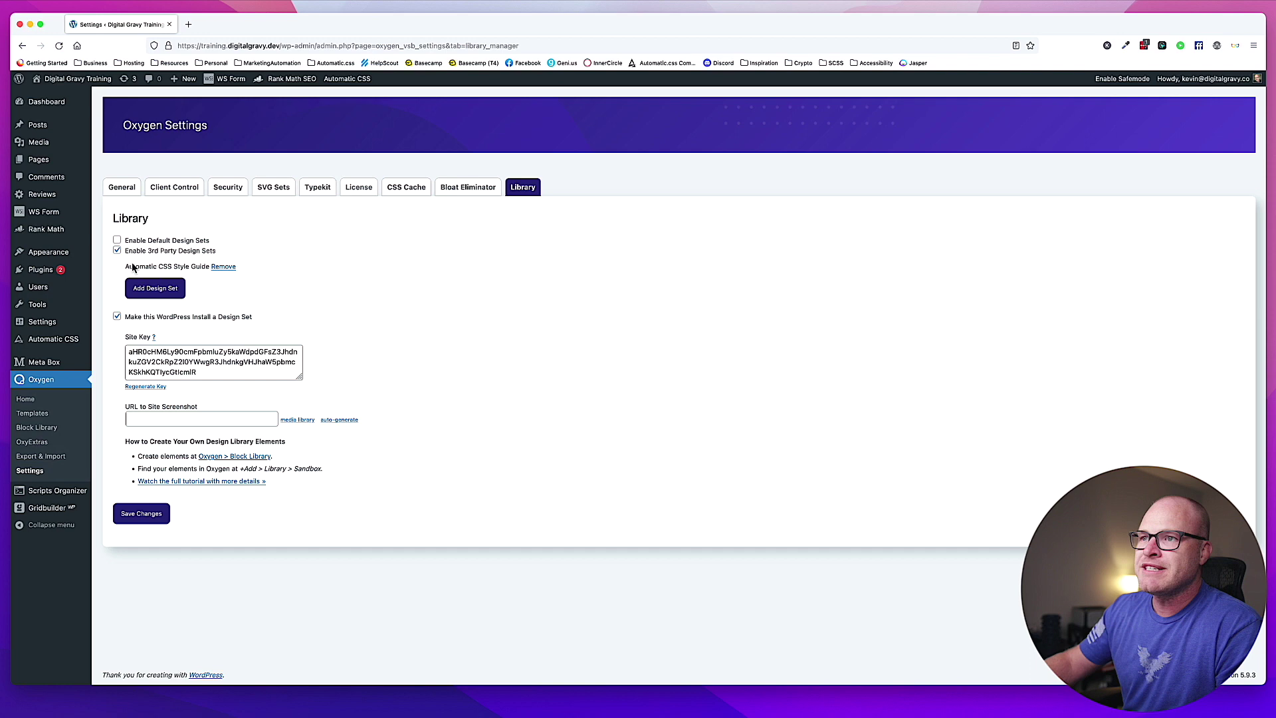
left_click_drag(125, 267, 210, 267)
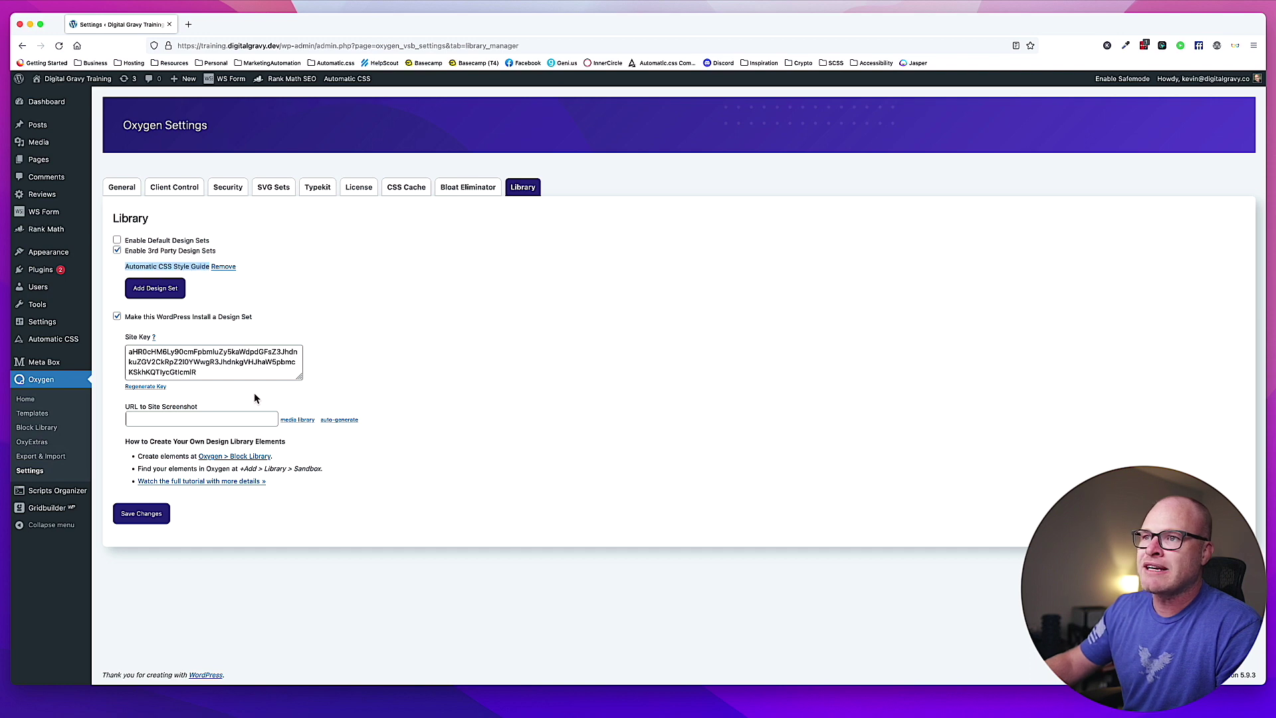
left_click(315, 340)
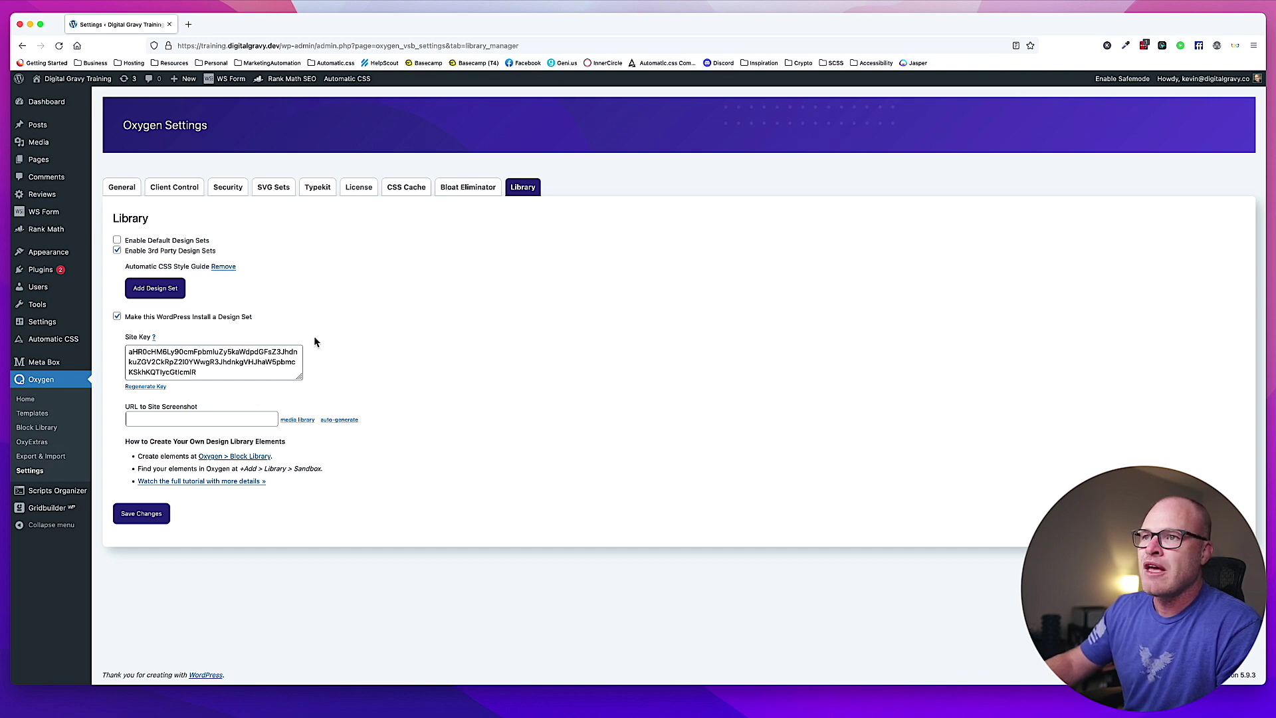
Start a new page titled 'UI Style Guide'.
mouse_move(46, 160)
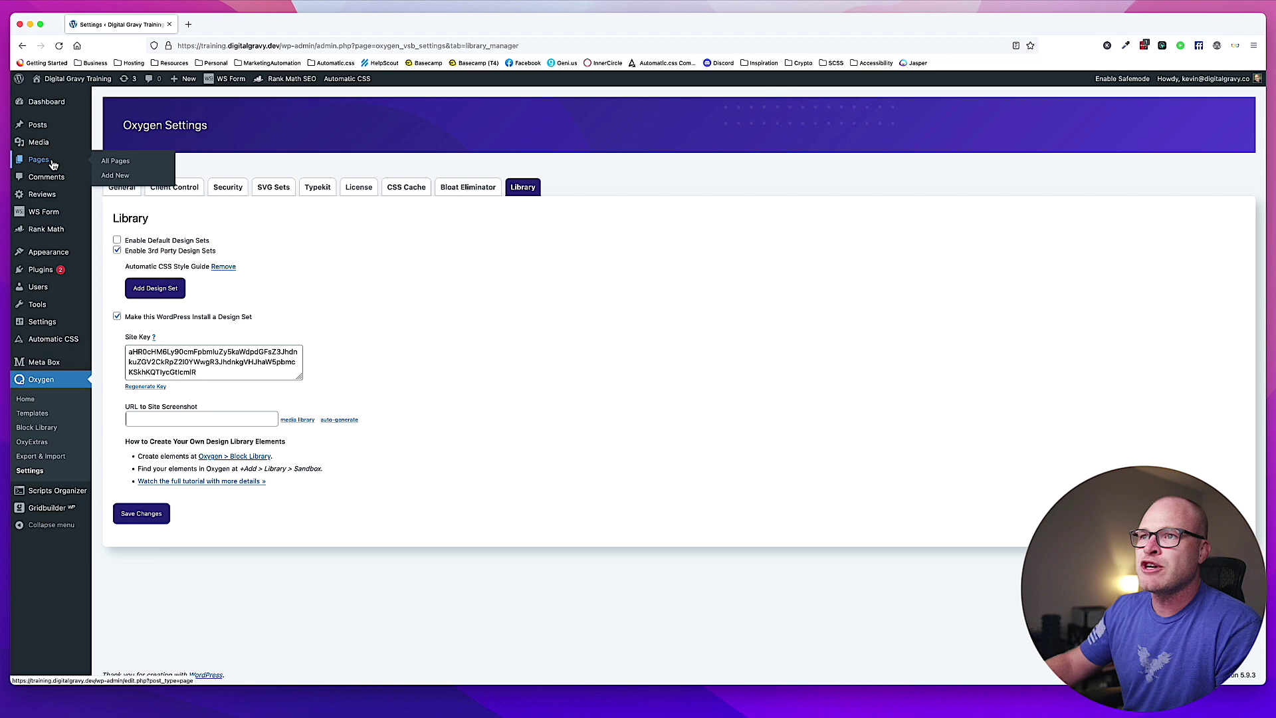
left_click(113, 163)
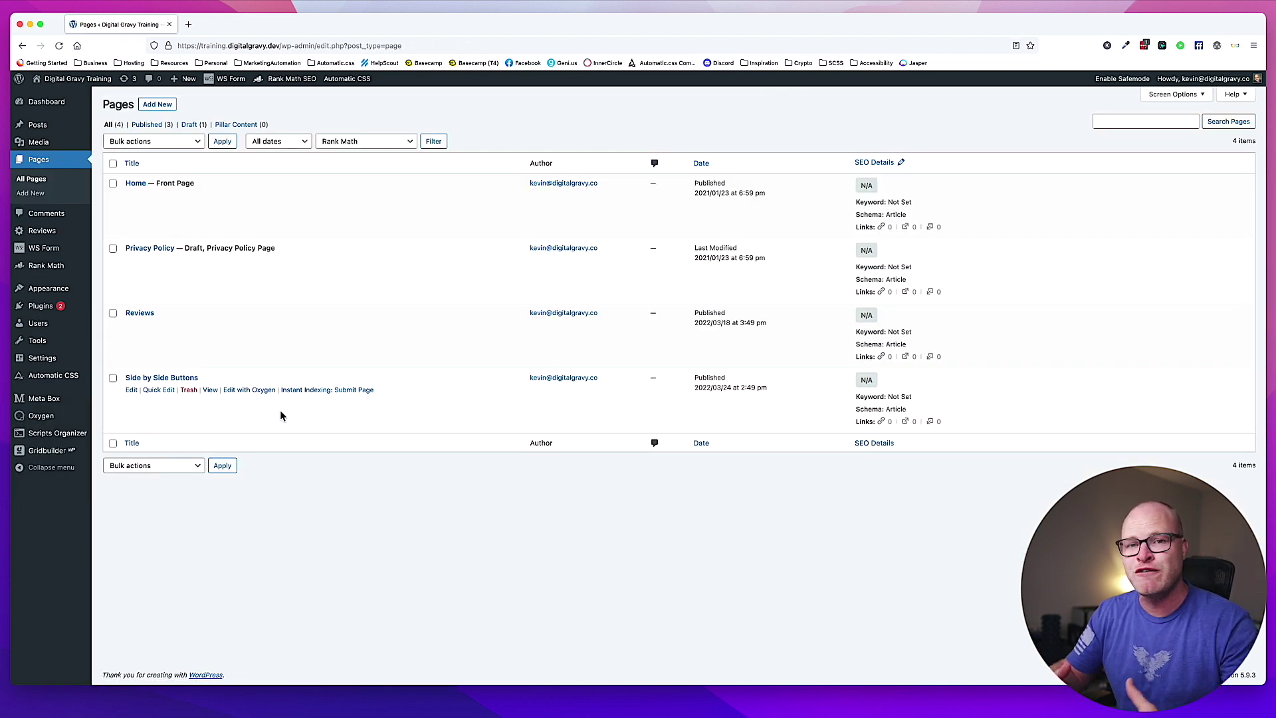
left_click(157, 105)
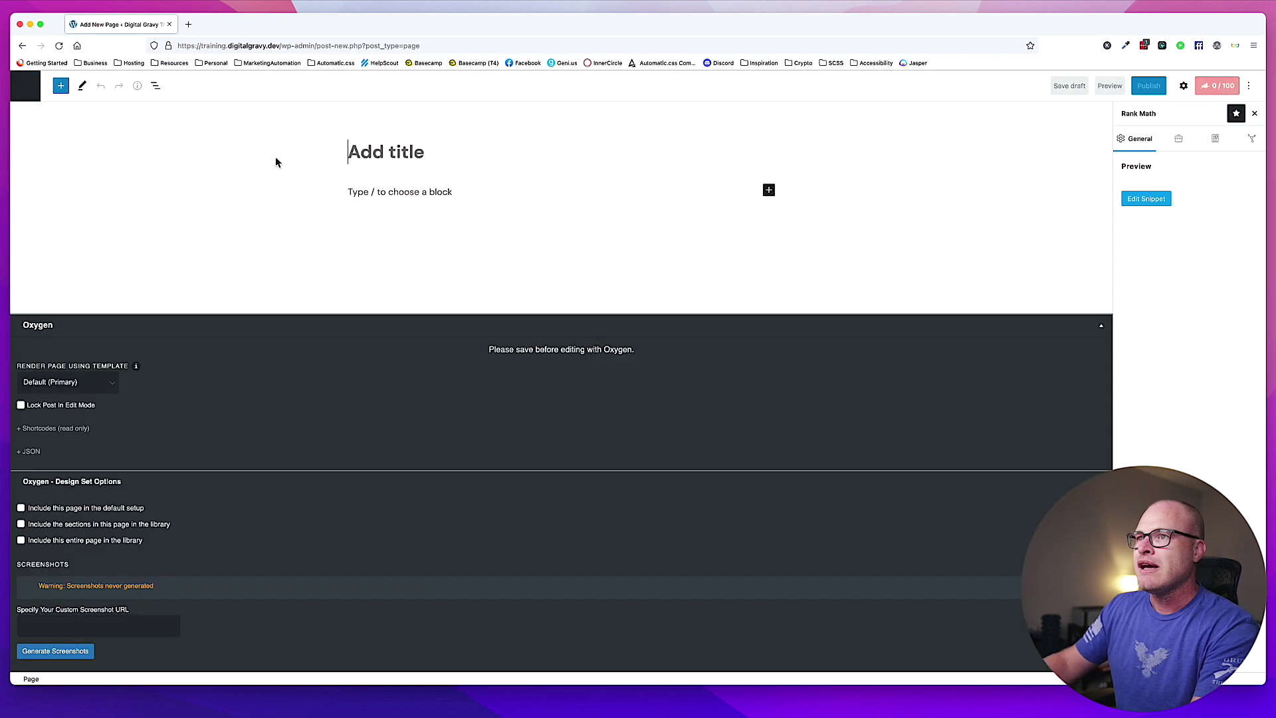
type("UI Style Guide")
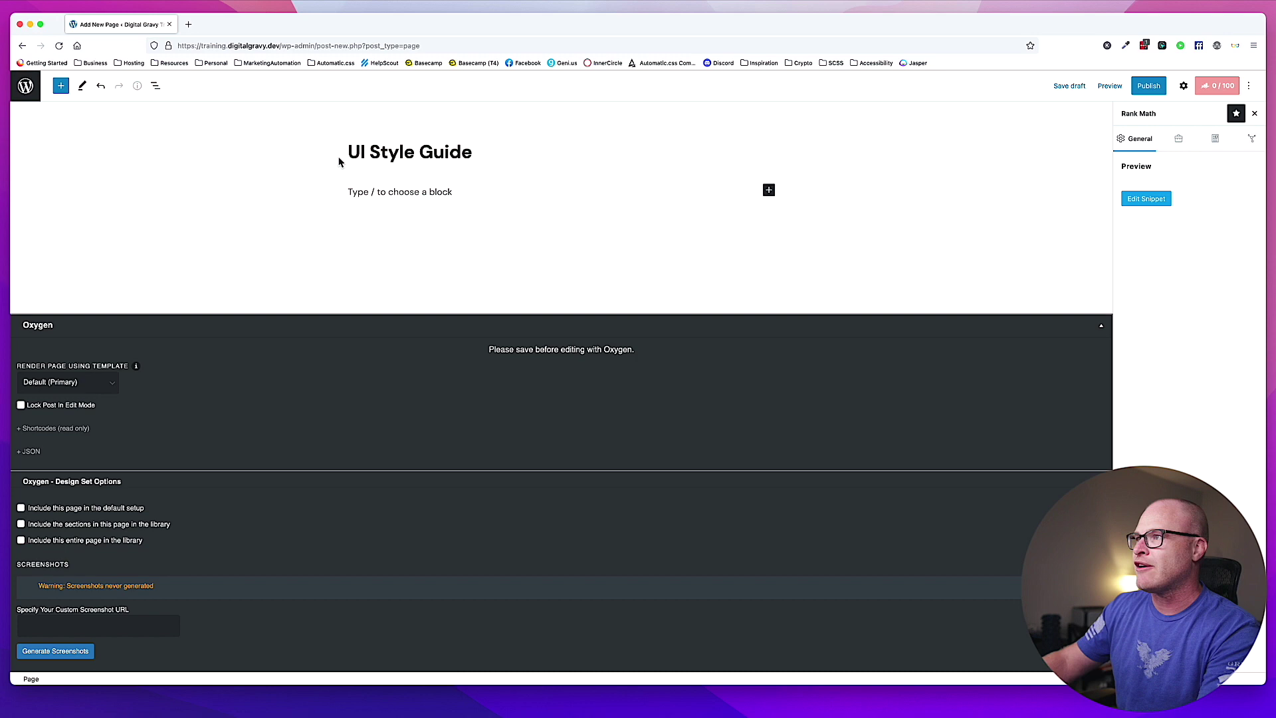
Change the page's URL slug to 'style-guide' and begin publishing.
left_click(1183, 86)
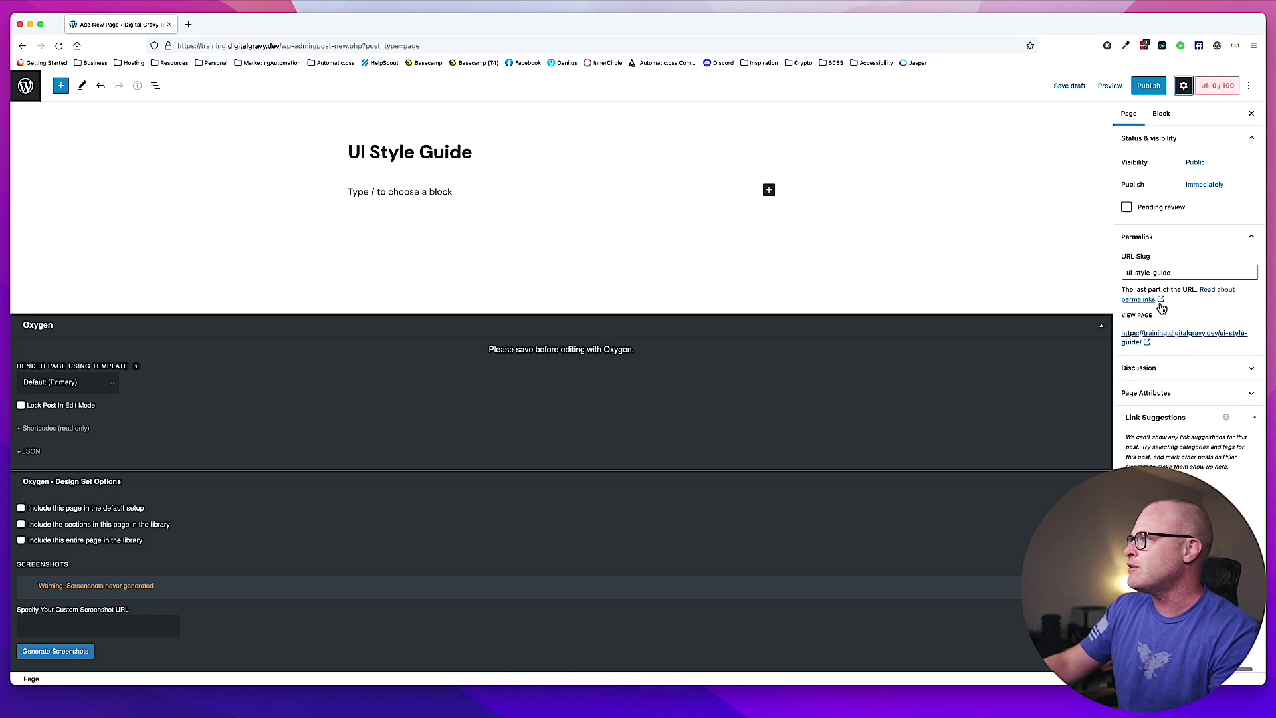
triple_click(1184, 305)
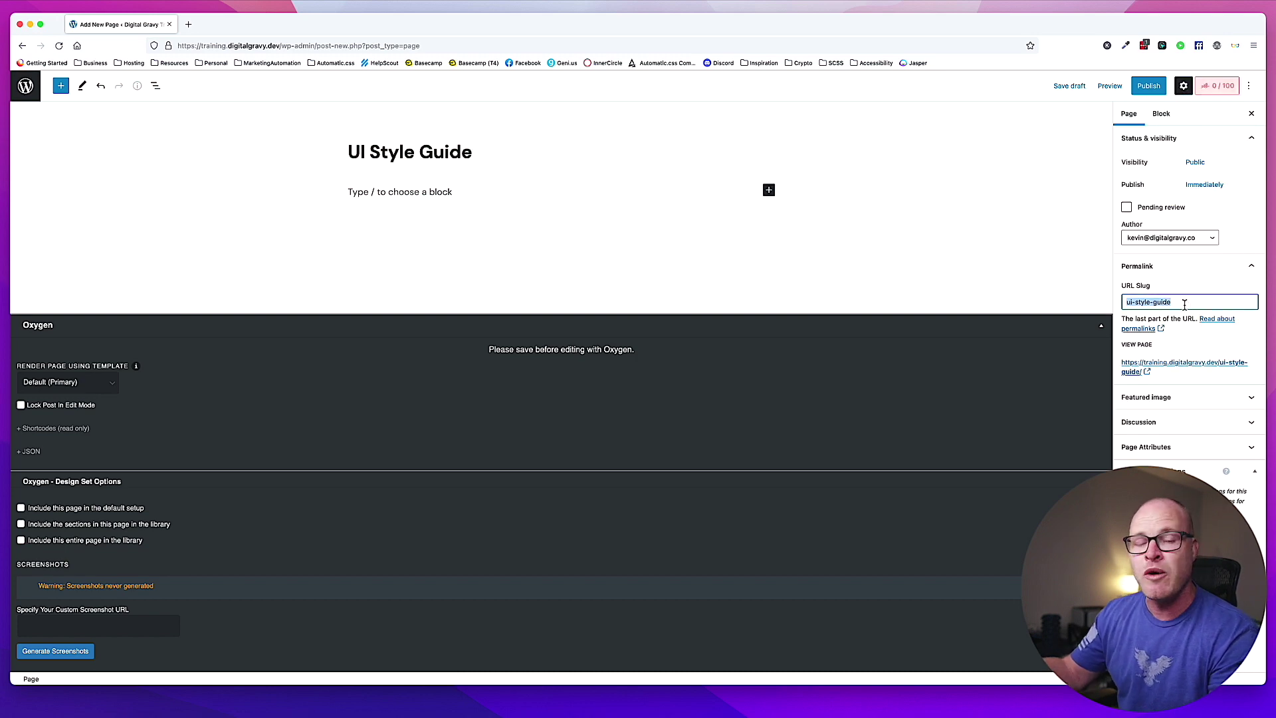
key("BackSpace")
type("ui")
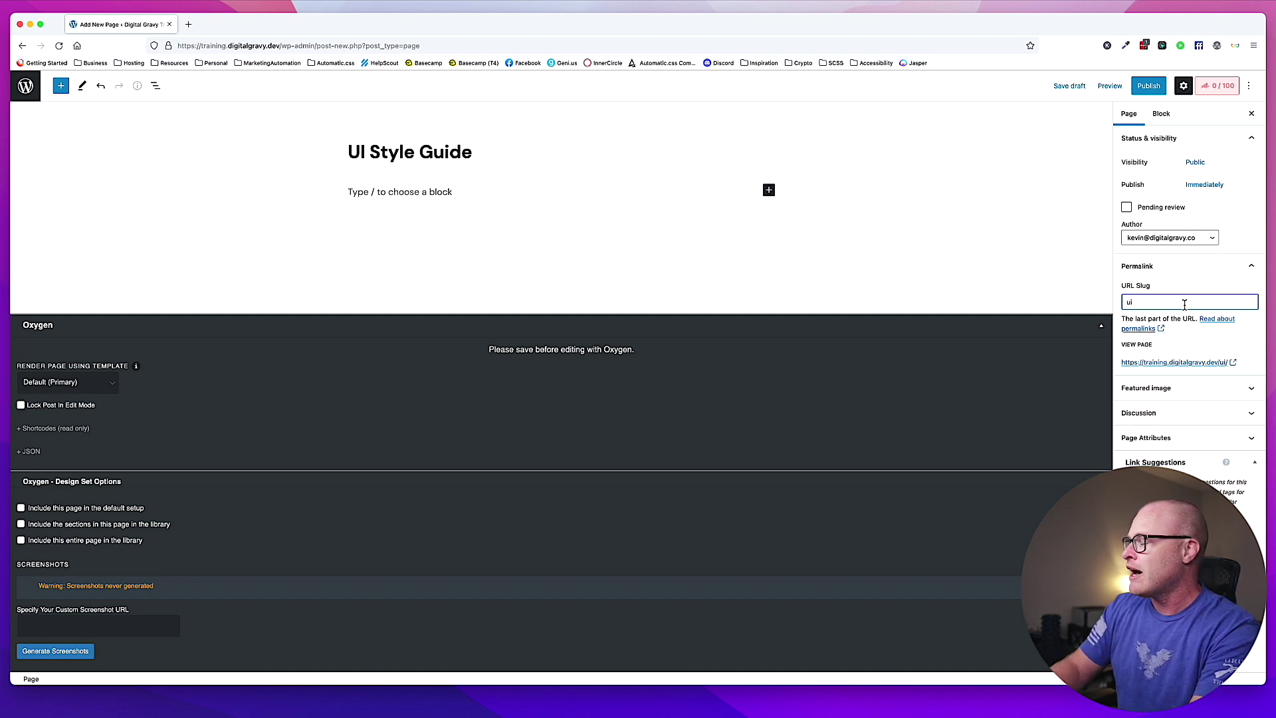
key("BackSpace")
key("BackSpace")
type("sty")
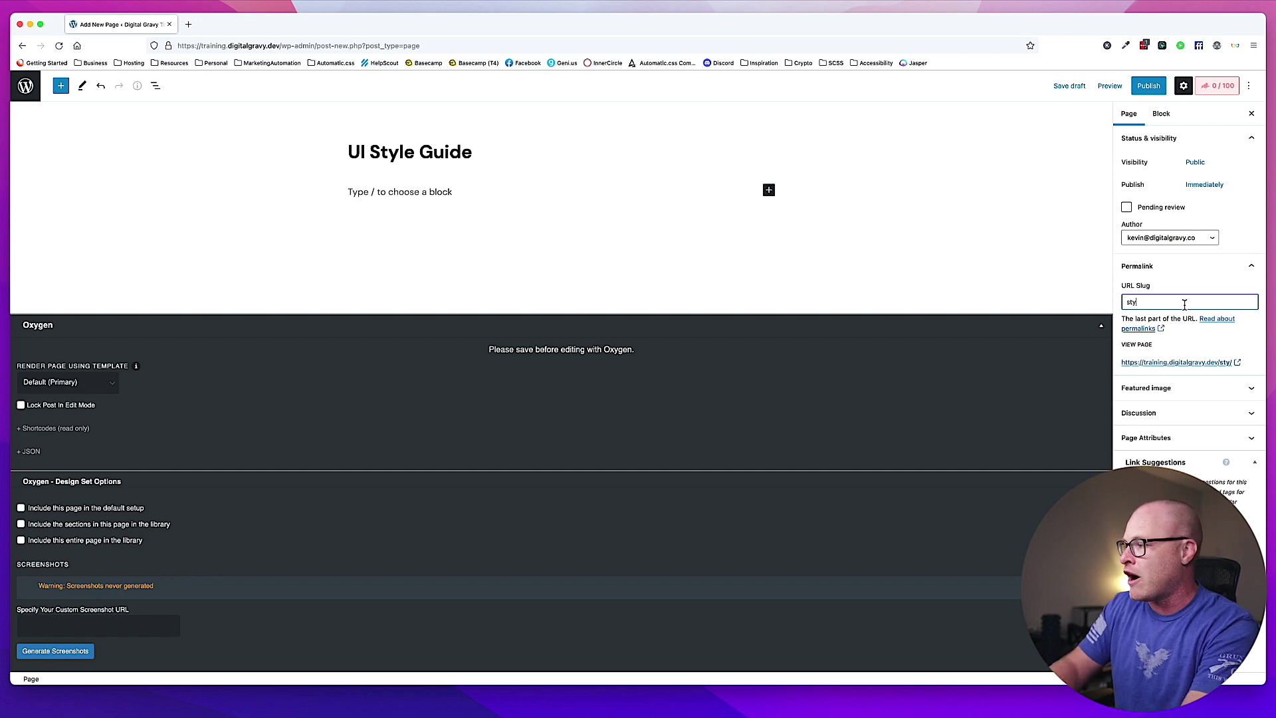
type("le-guid")
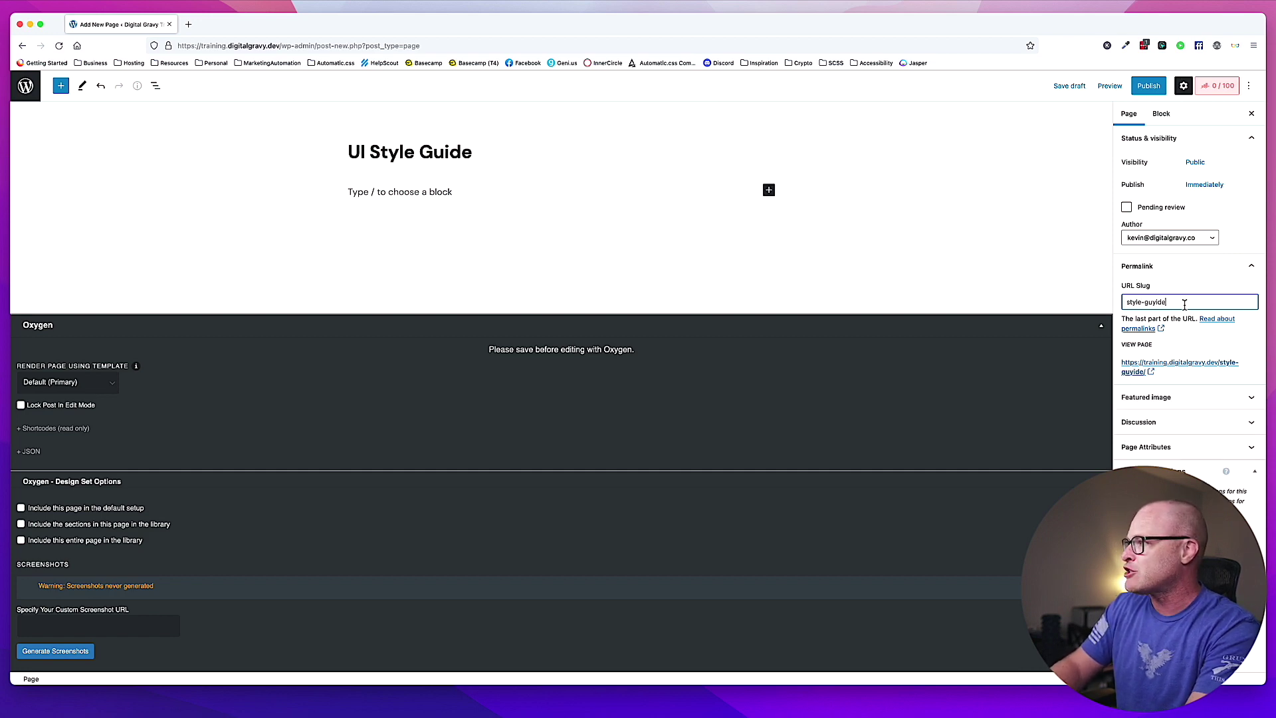
type("e")
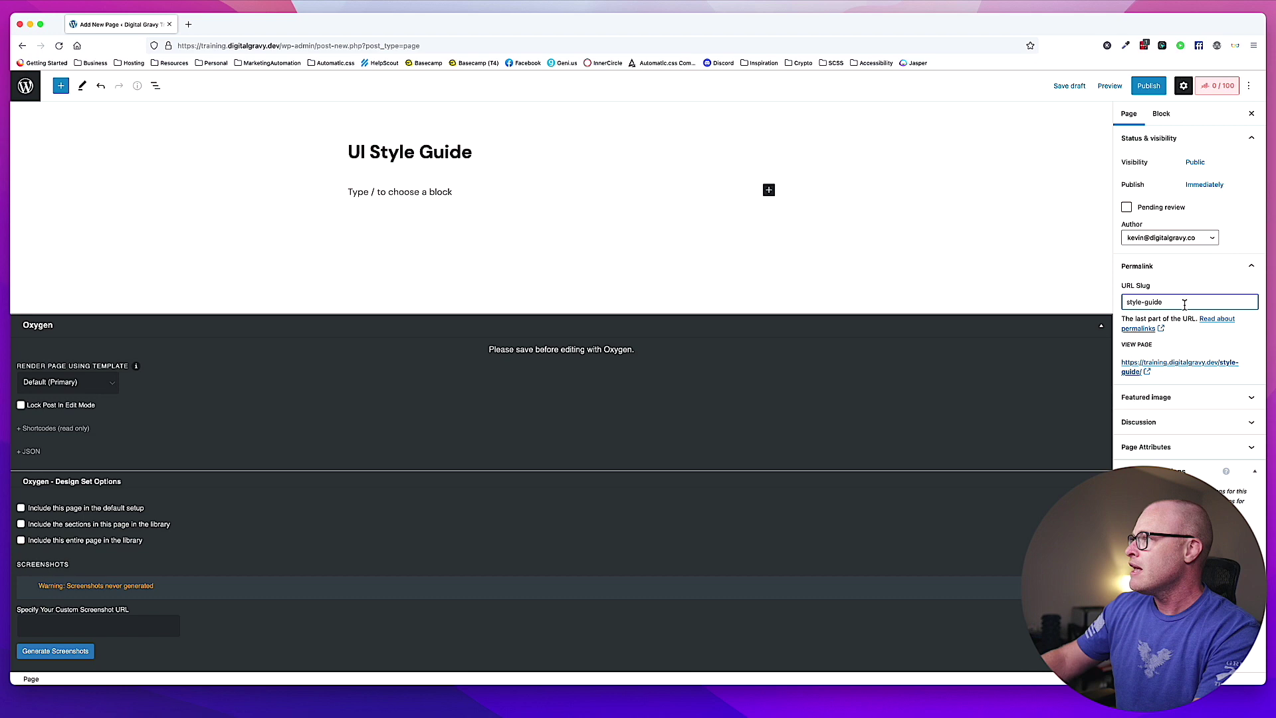
left_click(1144, 93)
Confirm publishing, mark the page No Index in Rank Math, update, and open it in Oxygen.
left_click(1142, 95)
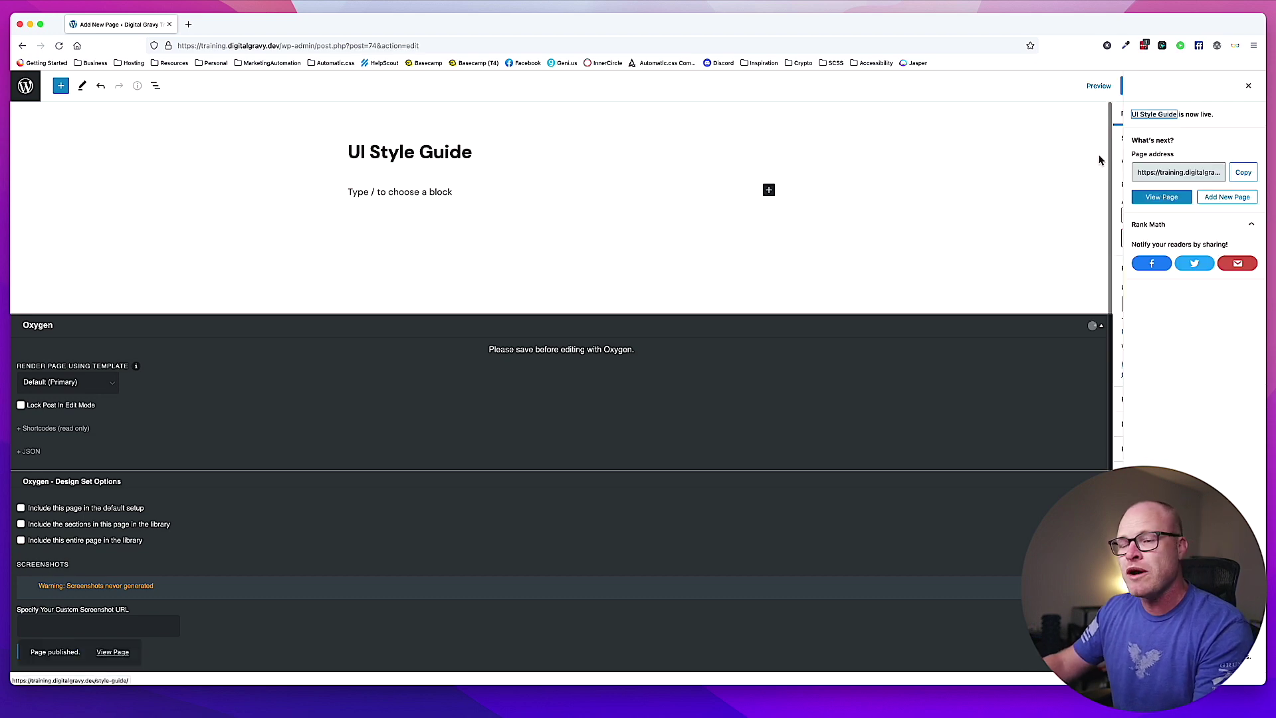
left_click(1251, 111)
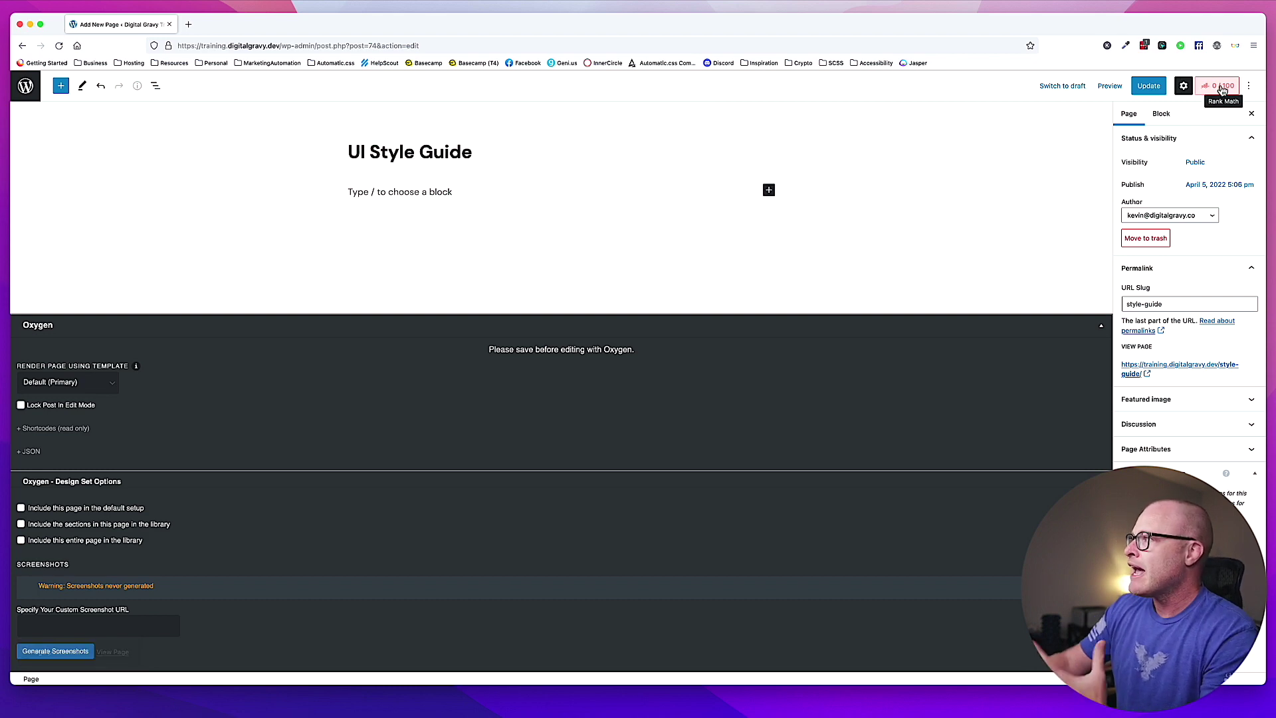
left_click(1222, 89)
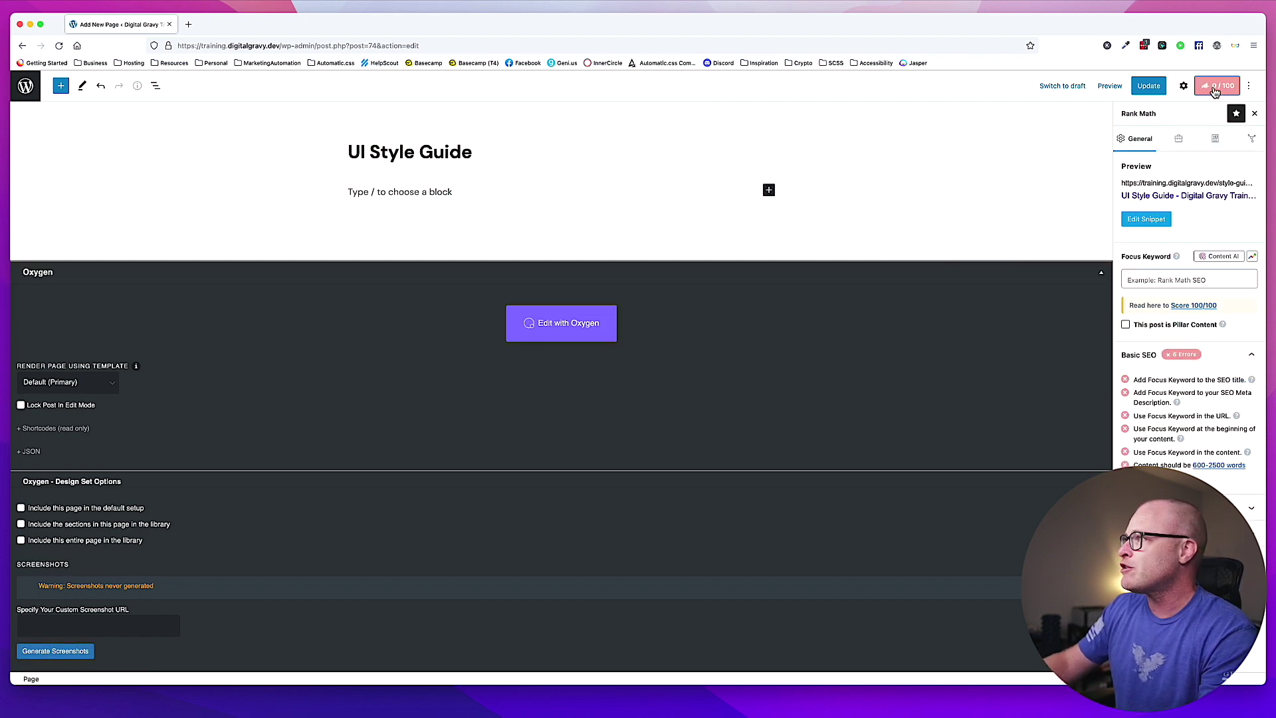
left_click(1176, 139)
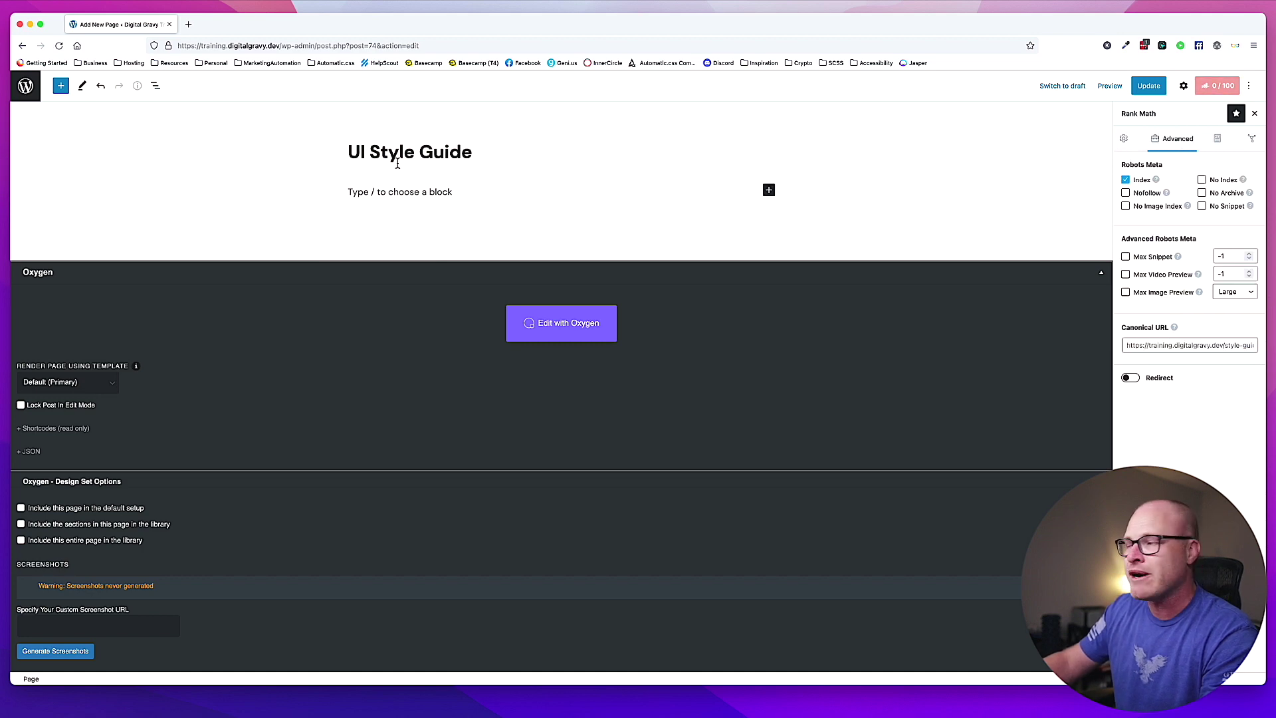
left_click(1202, 180)
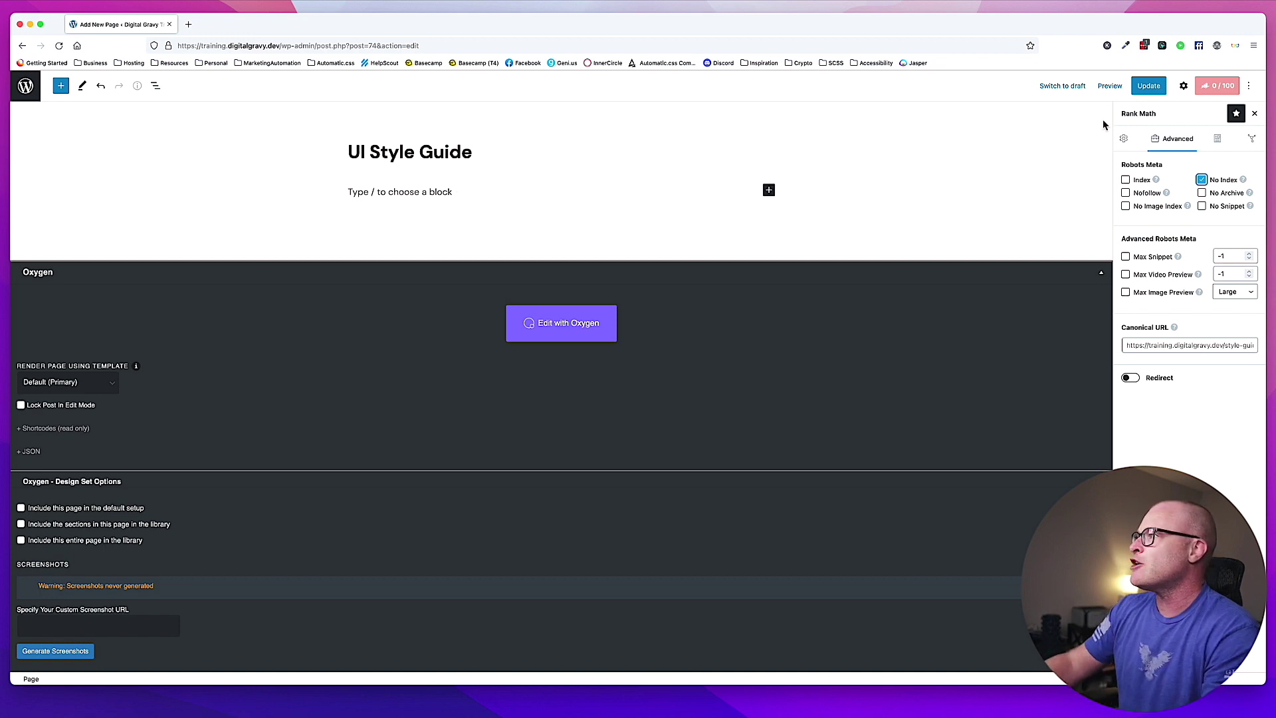
left_click(1140, 89)
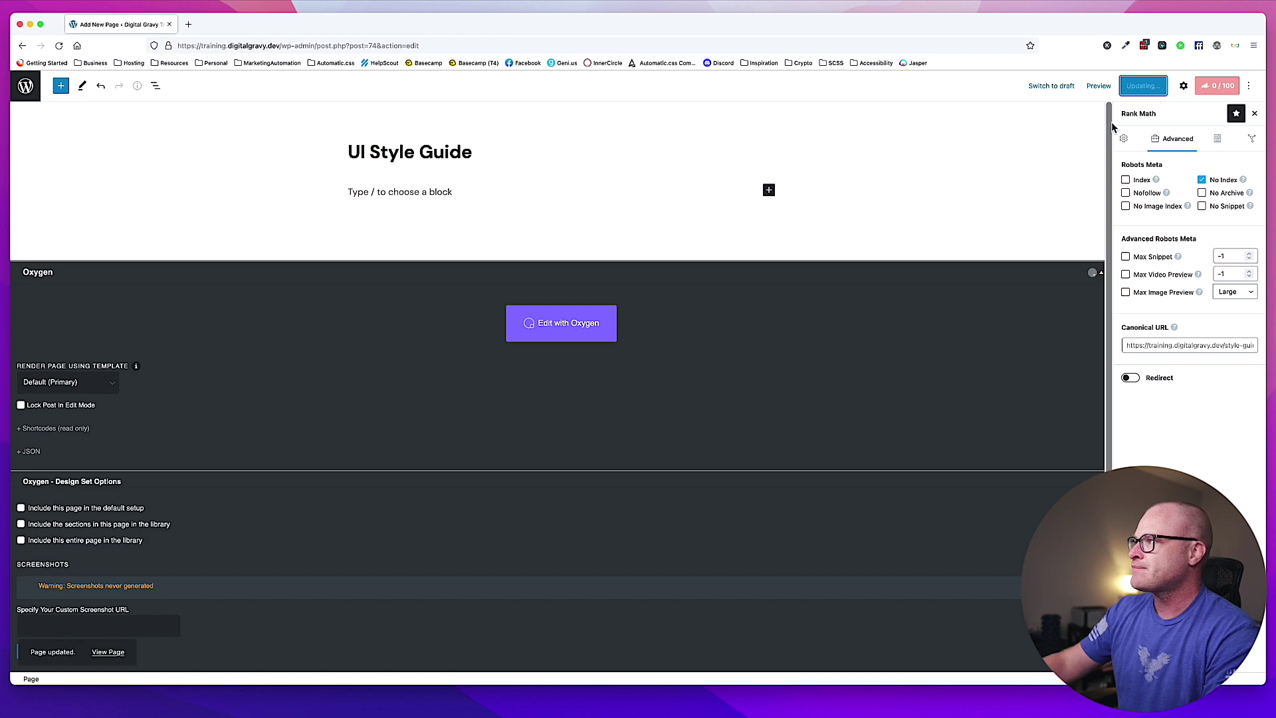
left_click(591, 338)
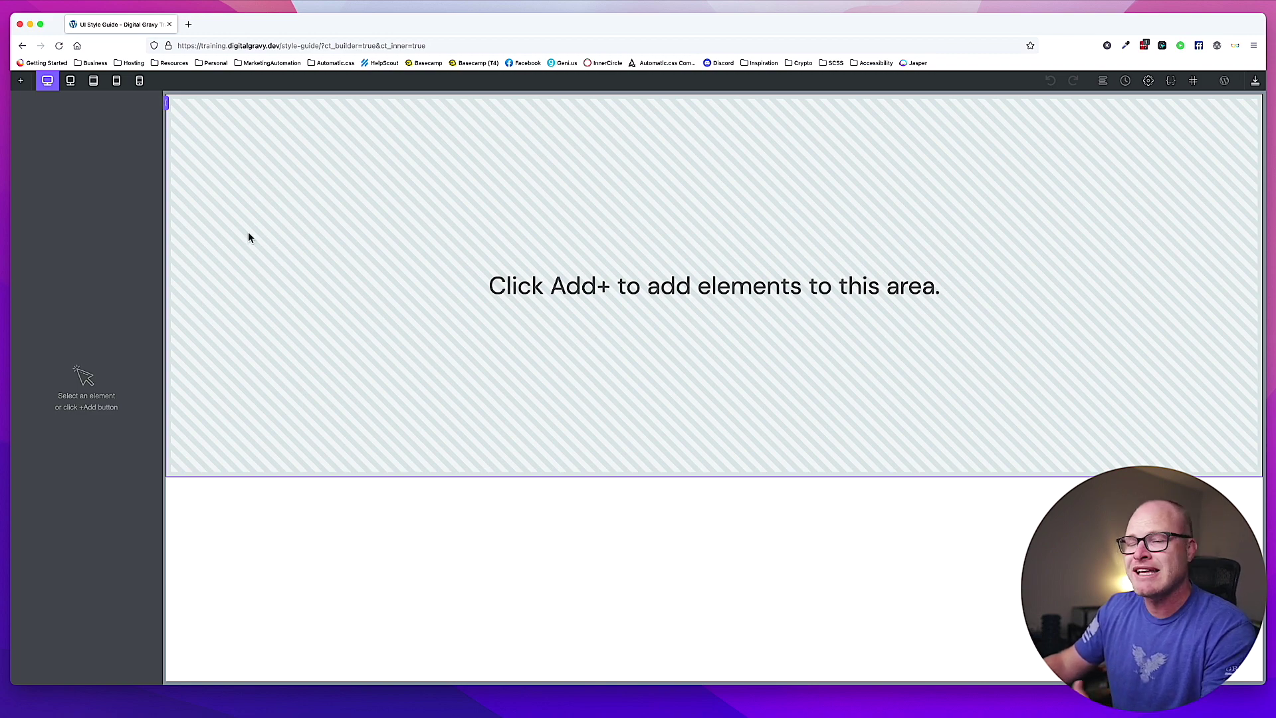
Browse the Oxygen Library's Design Sets to the Automatic CSS Style Guide's Pages.
left_click(21, 81)
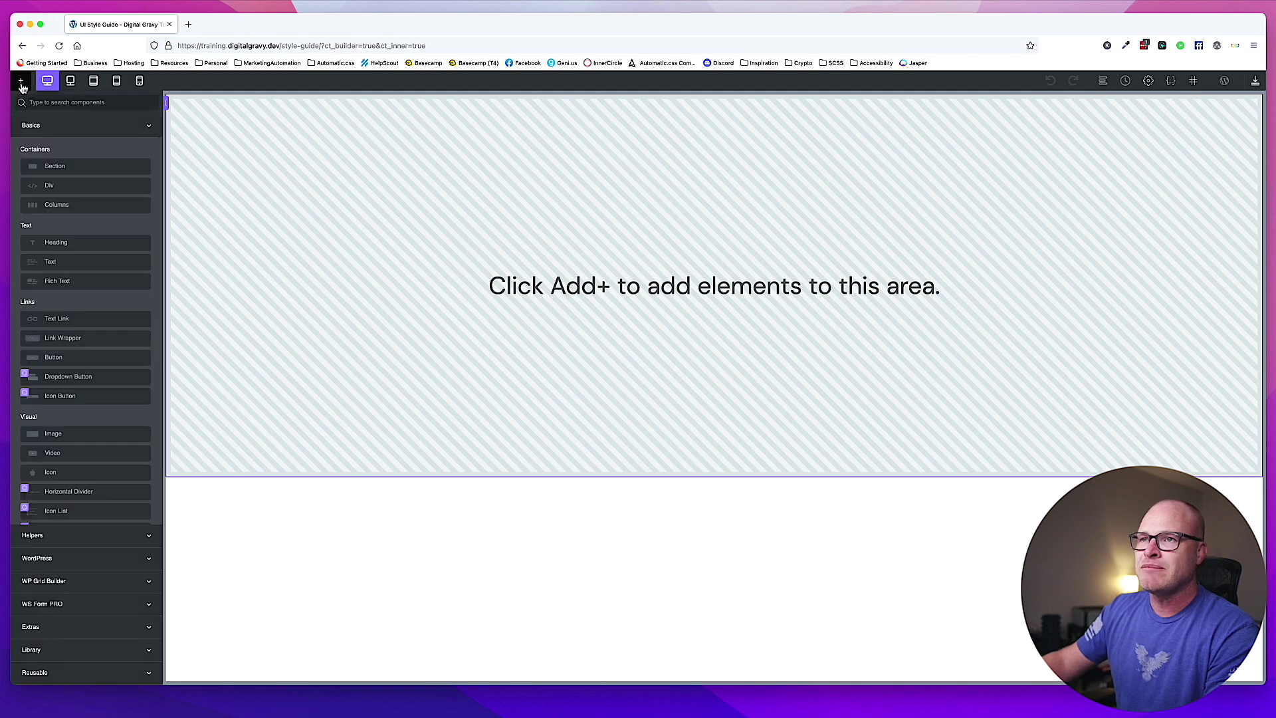
left_click(64, 649)
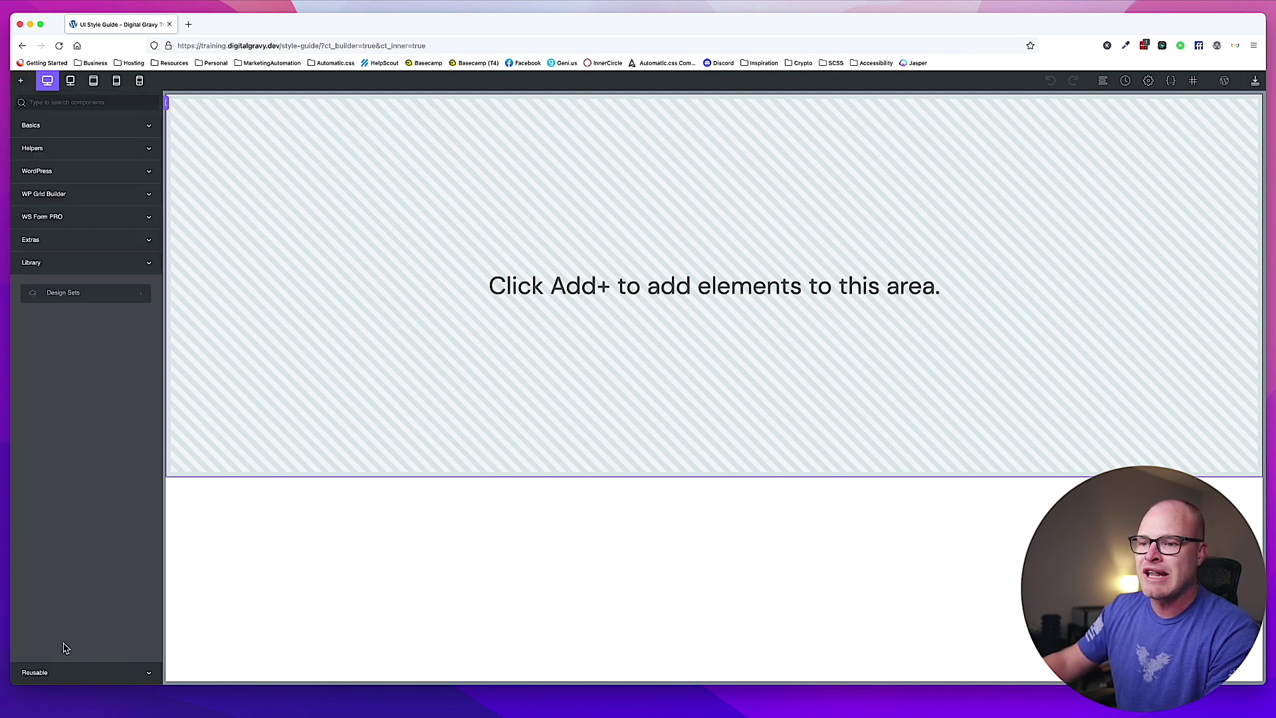
left_click(72, 295)
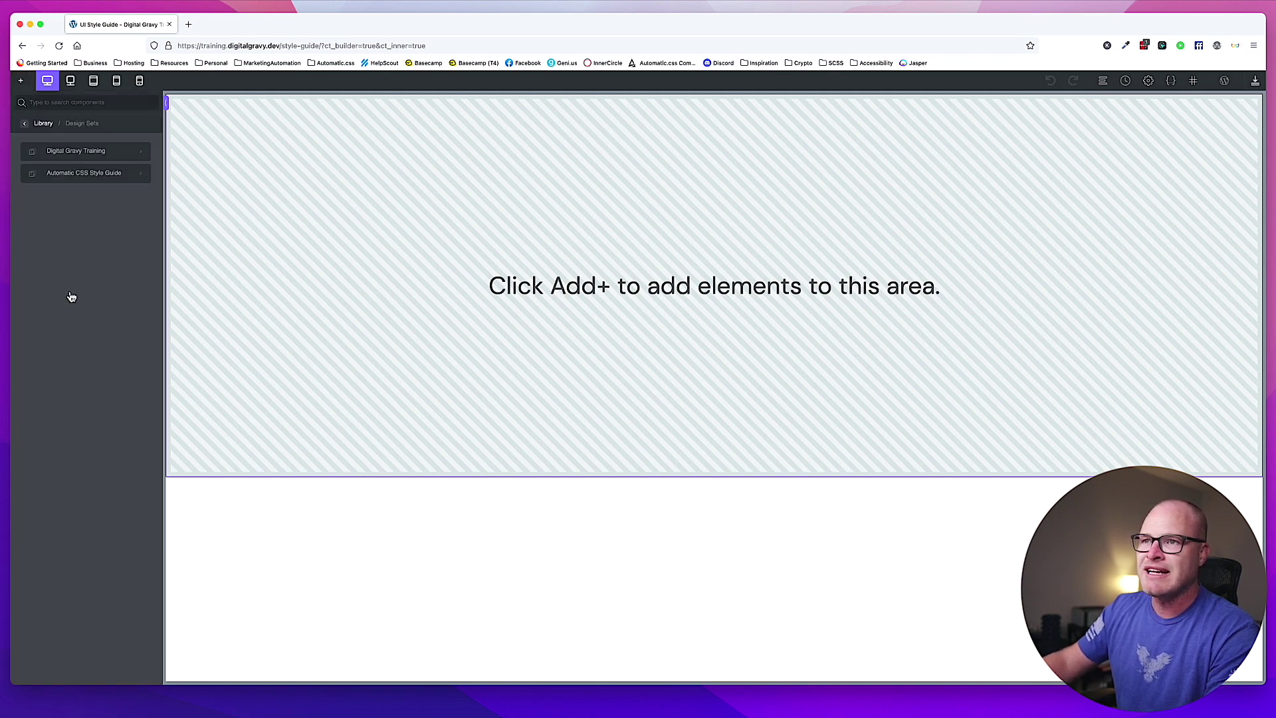
left_click(72, 180)
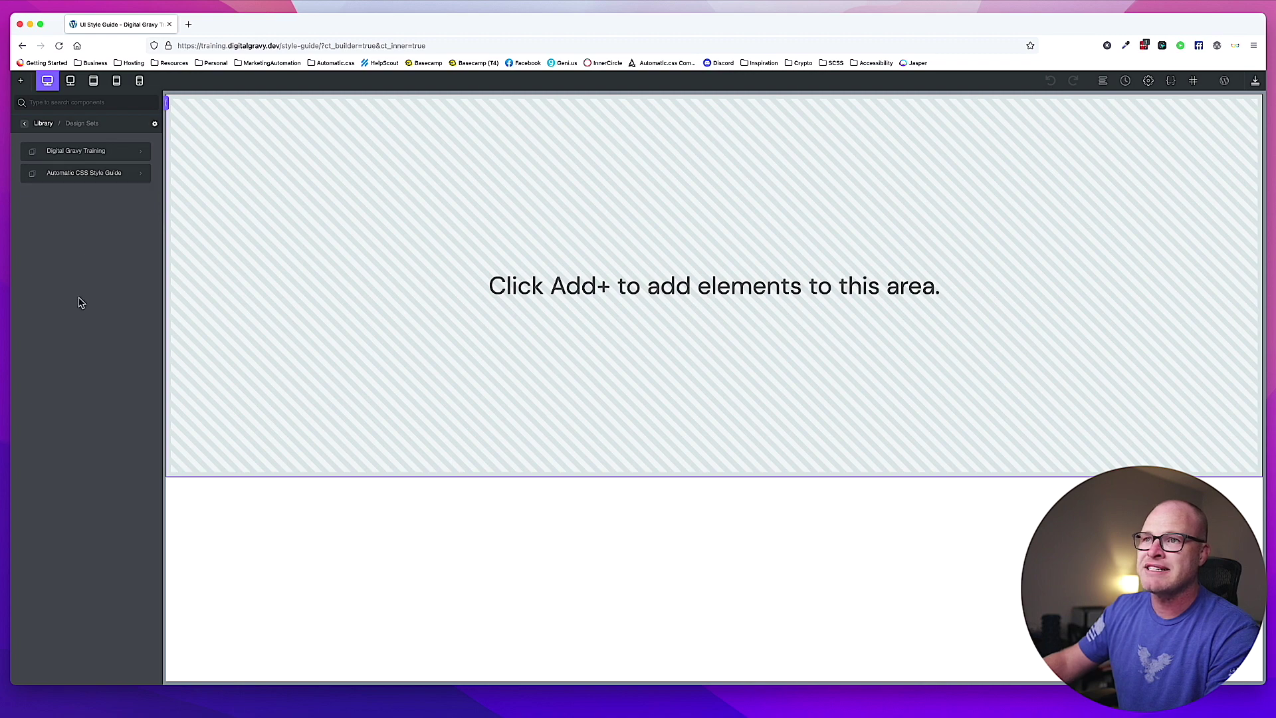
mouse_move(69, 148)
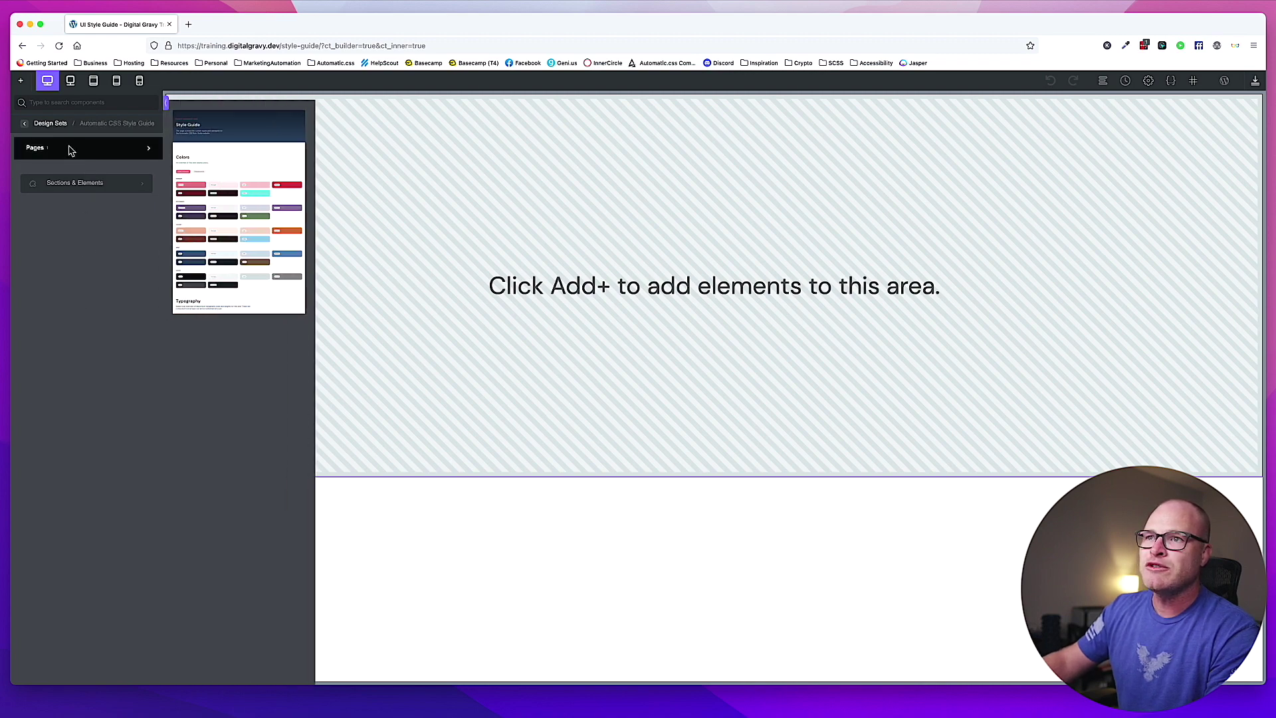
Import the Style Guide page layout onto the empty canvas and save the page.
left_click(225, 151)
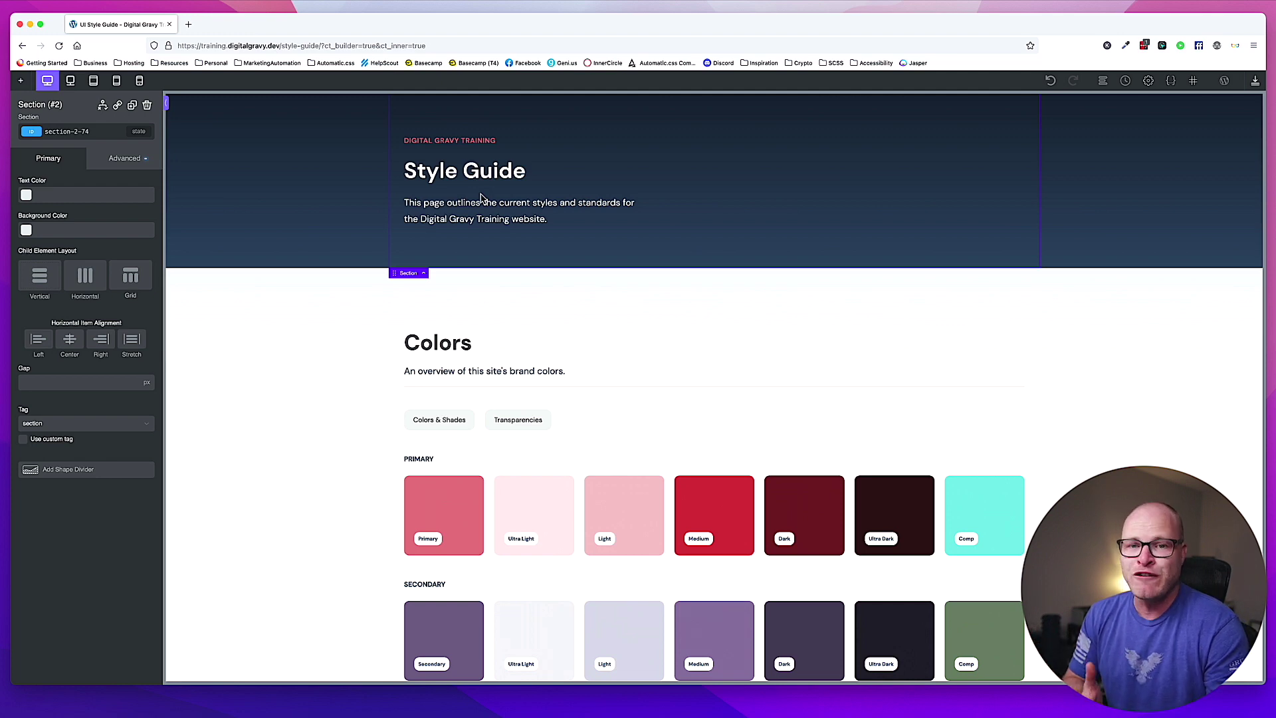
left_click(1255, 80)
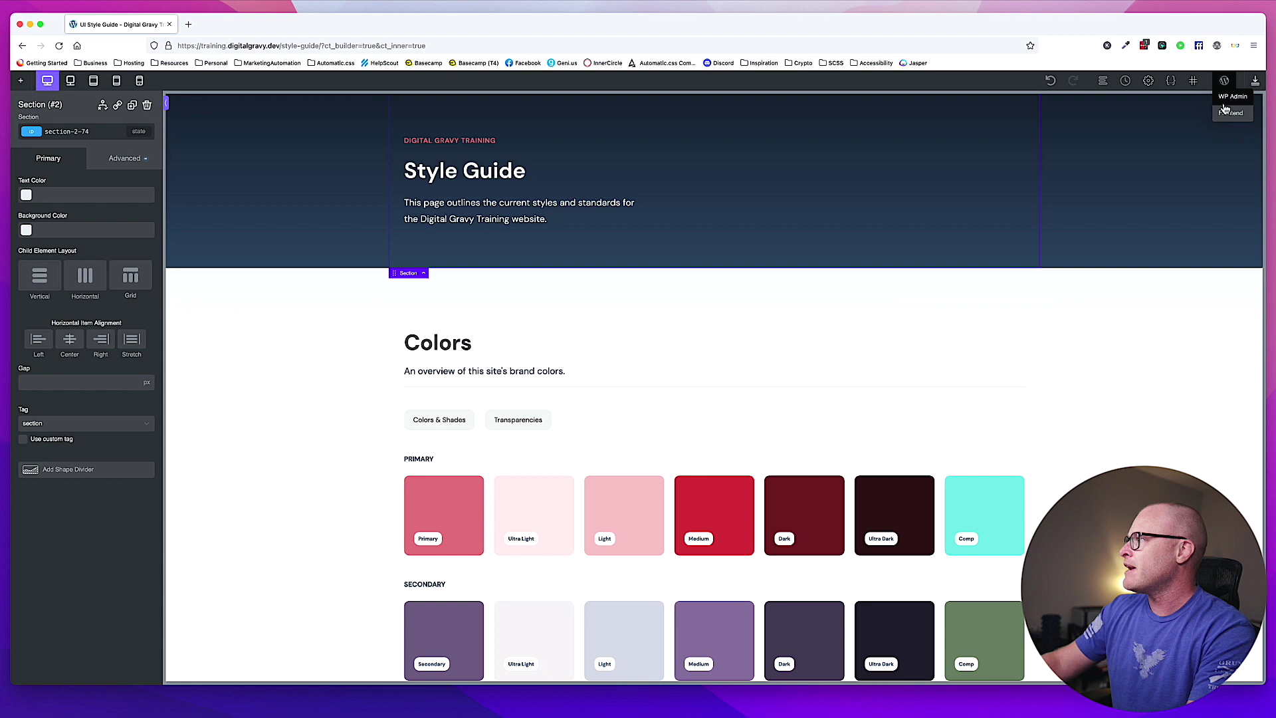
Open the live UI Style Guide in a new tab and inspect the Digital Gravy Training header text.
left_click(1224, 115)
left_click(240, 25)
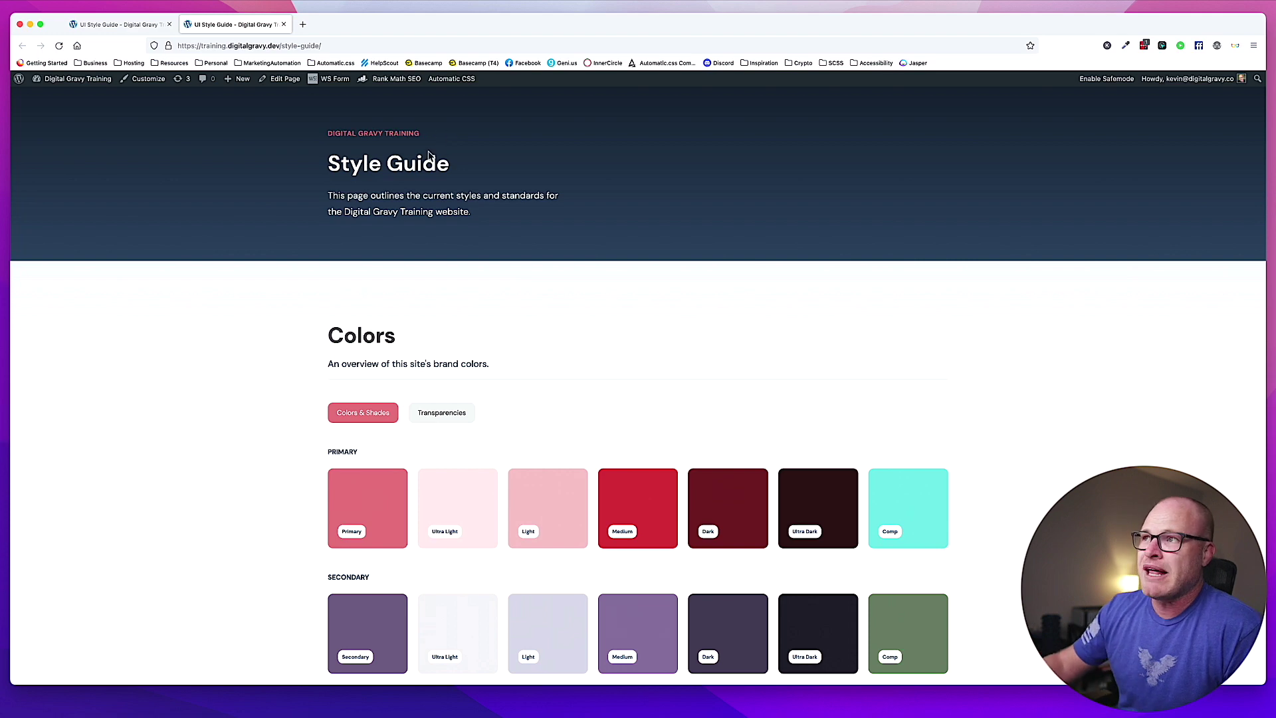
left_click_drag(437, 135, 324, 154)
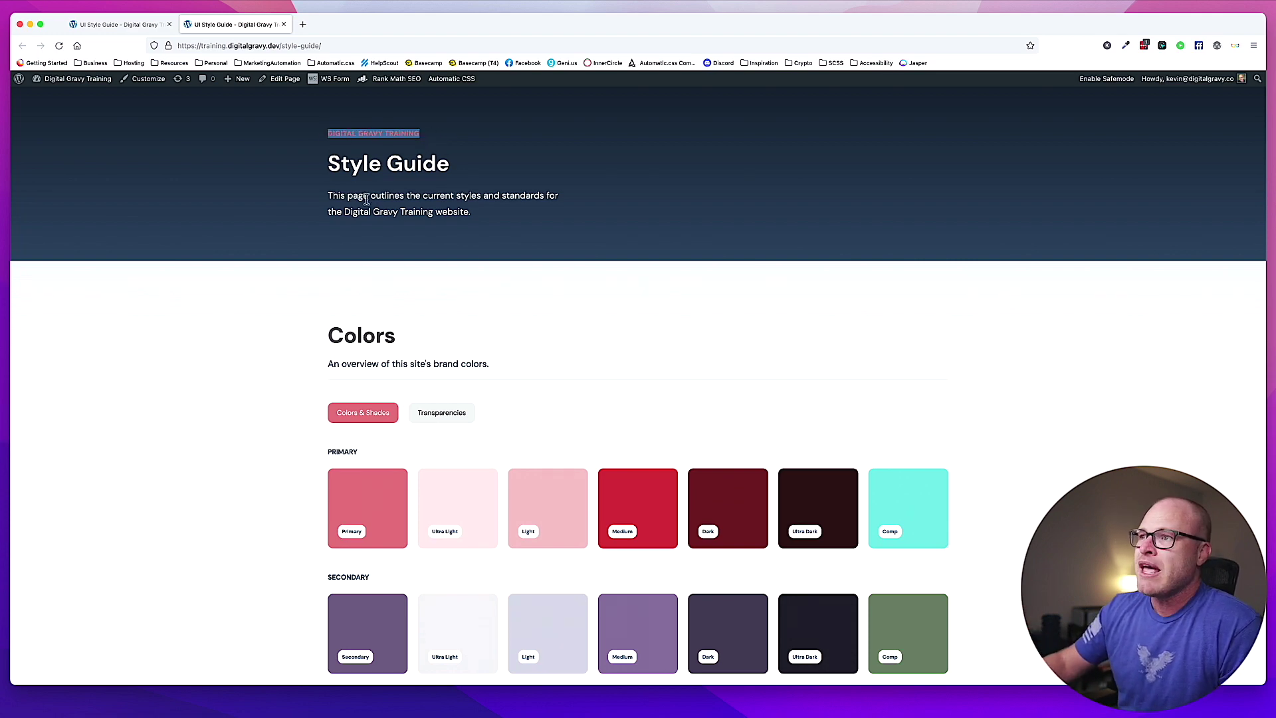
left_click_drag(346, 211, 433, 212)
left_click(469, 212)
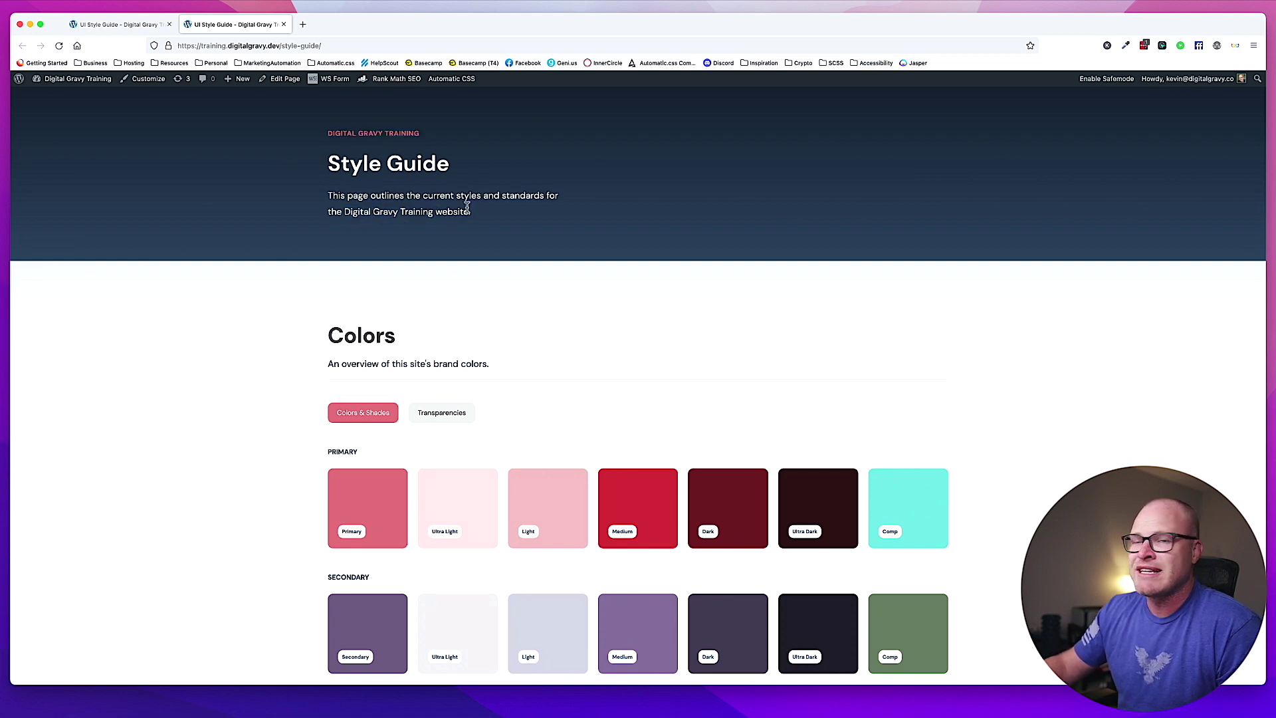
Review the color swatches, switching between the Transparencies and Colors & Shades views.
scroll(503, 219, "down", 5)
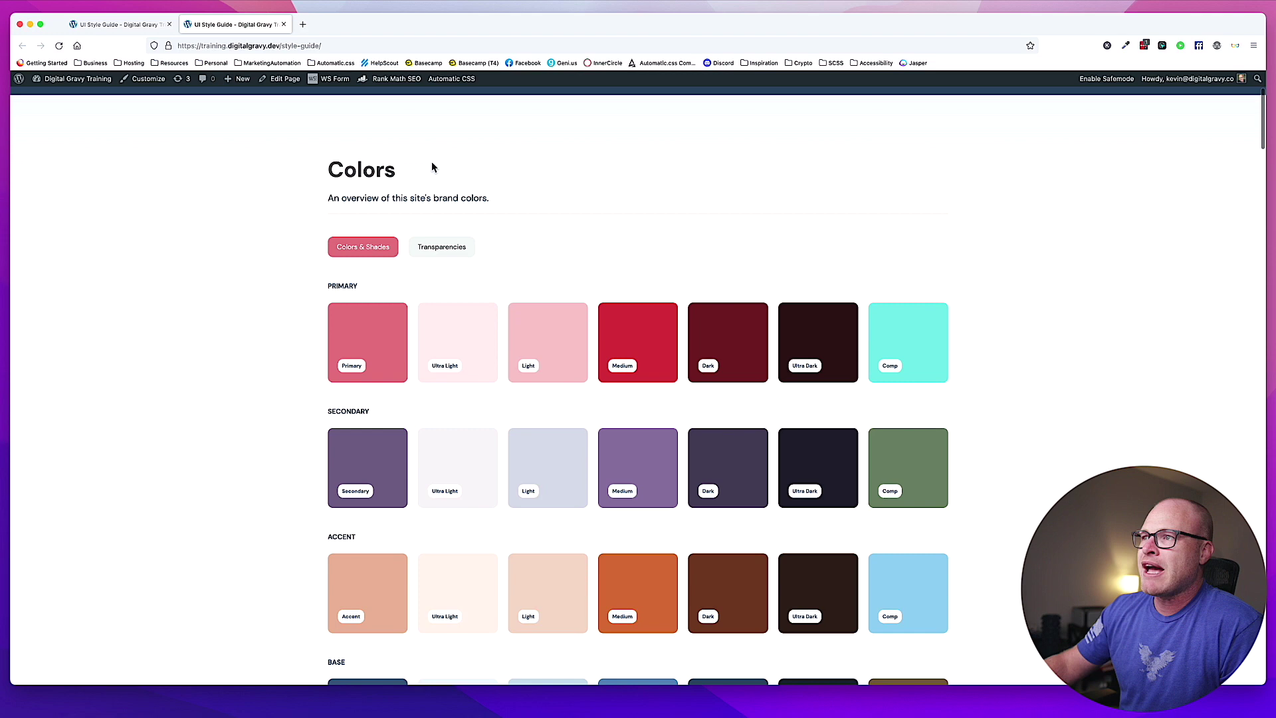
scroll(390, 213, "down", 3)
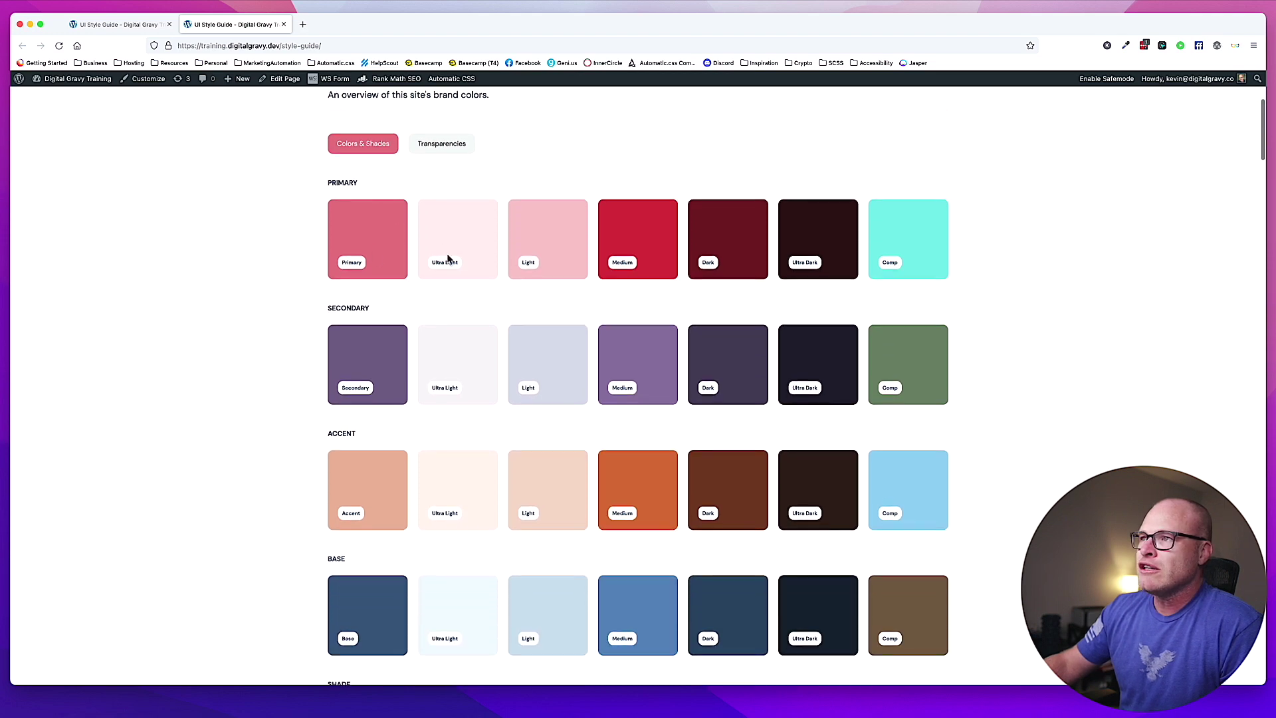
scroll(574, 433, "down", 3)
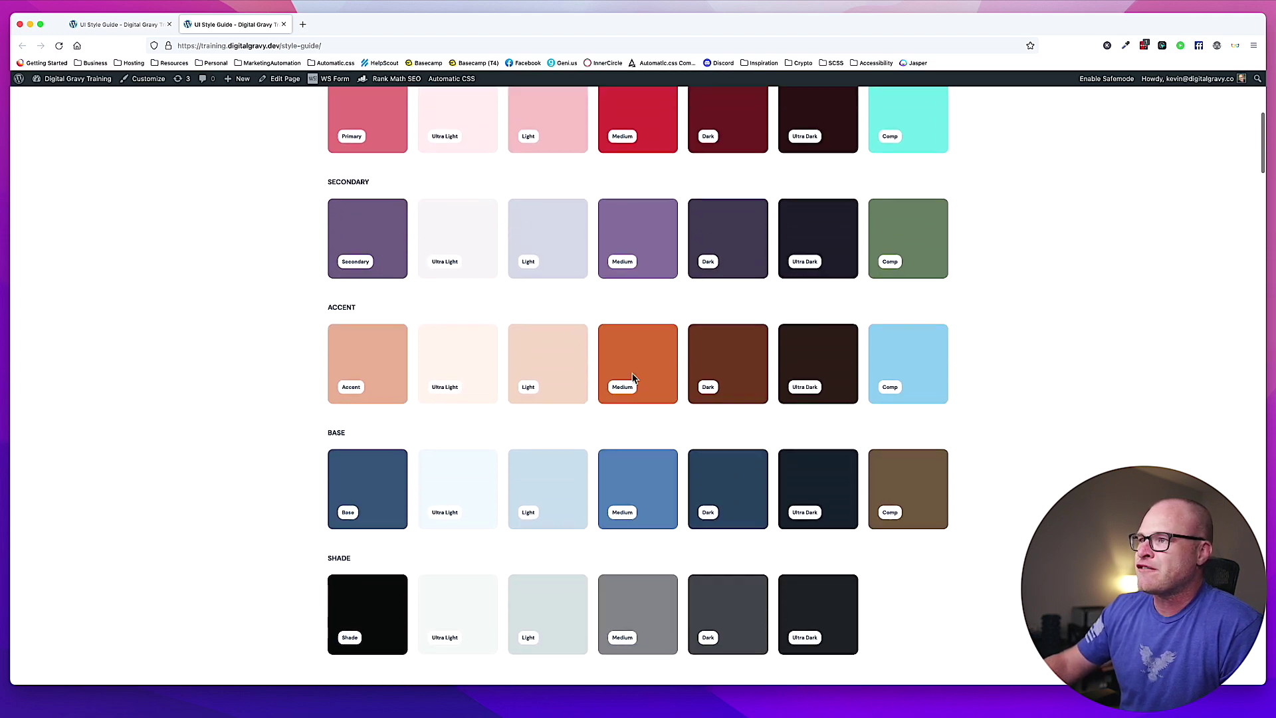
scroll(501, 208, "up", 3)
left_click(441, 166)
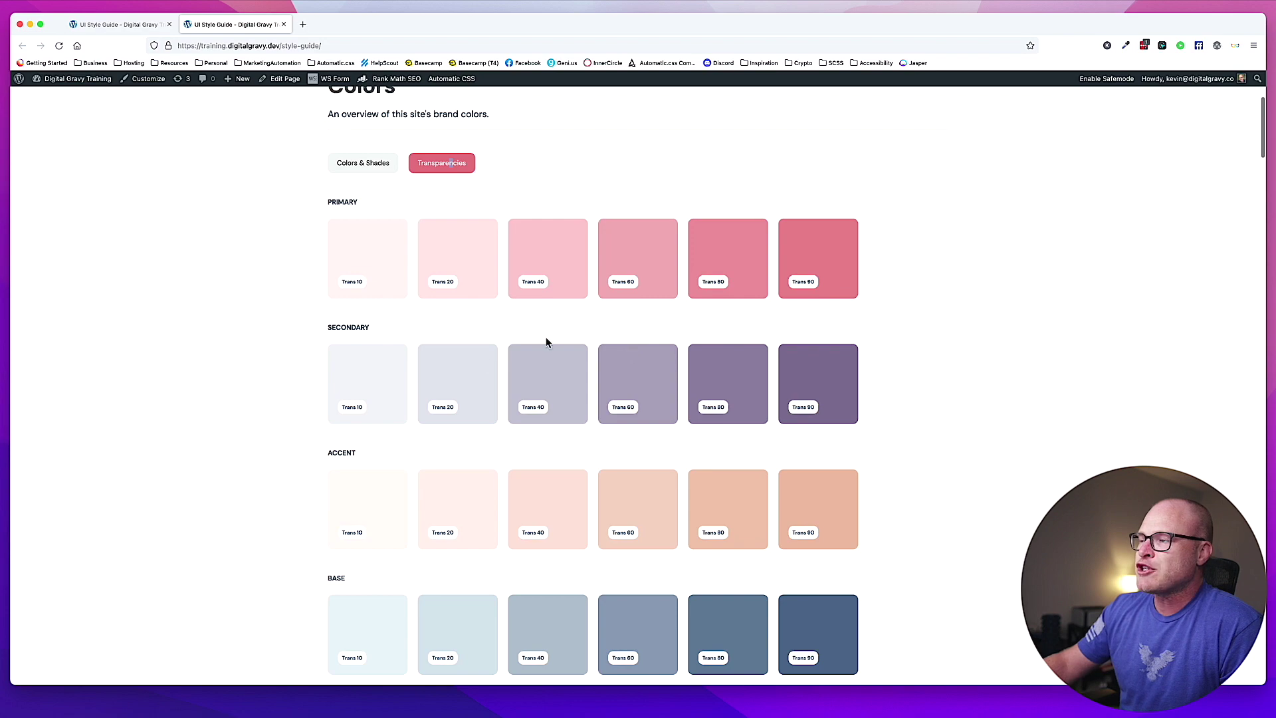
scroll(547, 339, "down", 6)
scroll(549, 340, "up", 6)
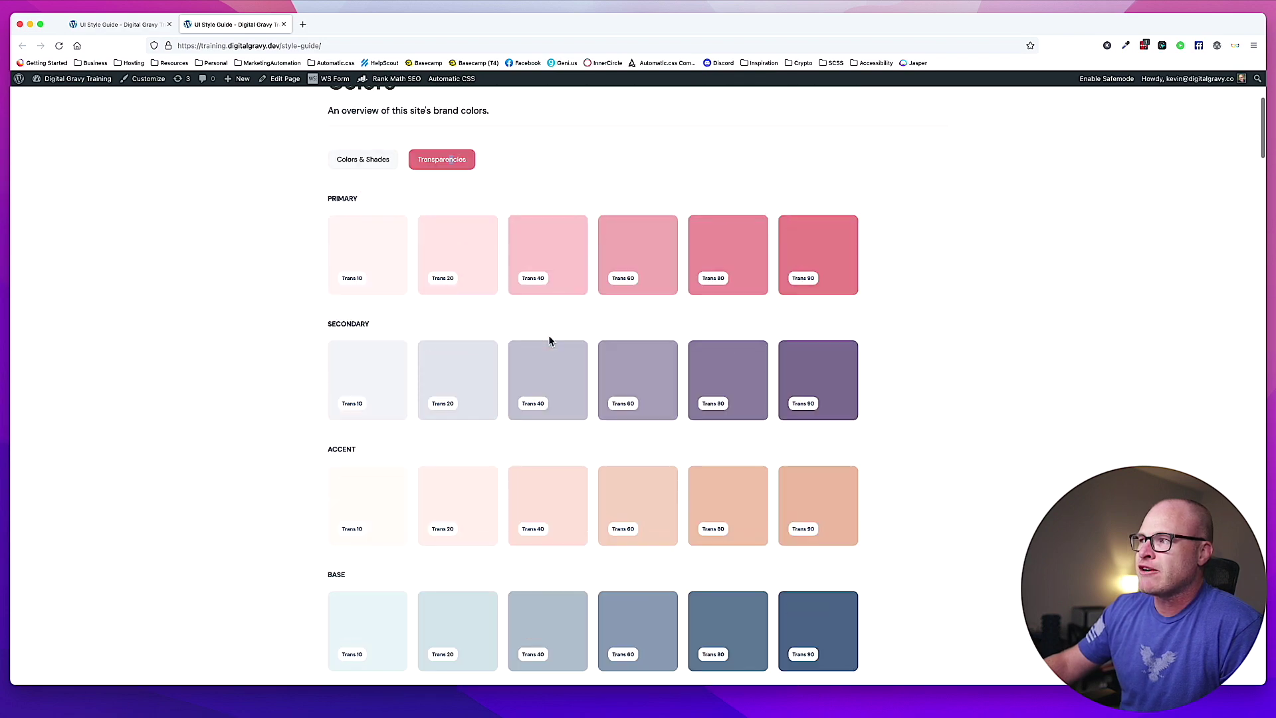
left_click(363, 208)
Scroll through the typography and button variants down to the XS-to-XXL button scale.
scroll(535, 262, "down", 3)
scroll(533, 260, "down", 12)
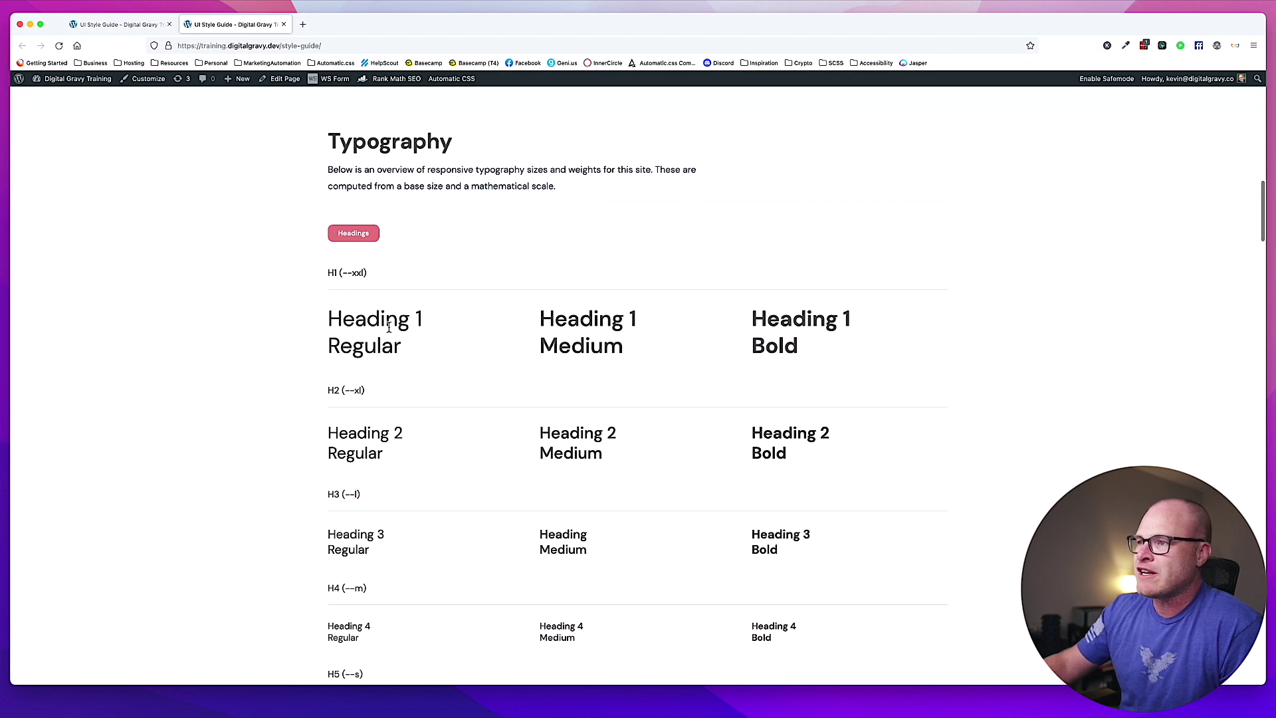
scroll(625, 369, "down", 3)
scroll(685, 274, "down", 14)
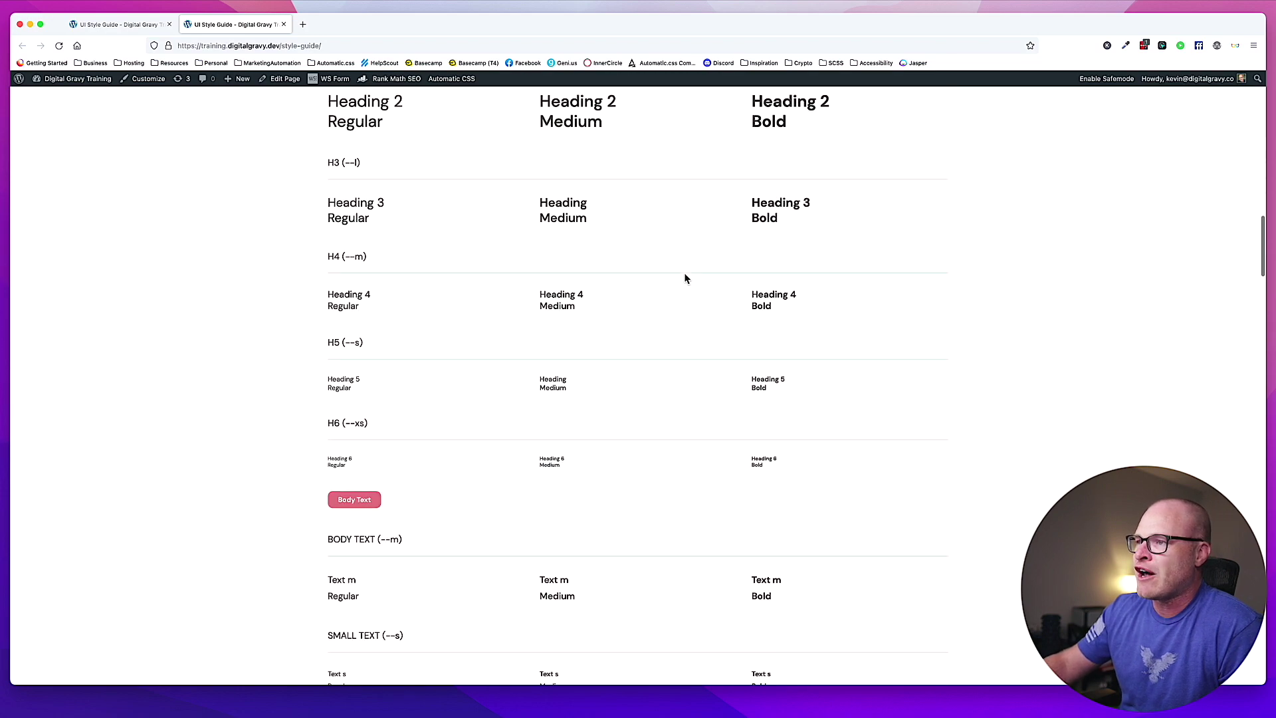
scroll(687, 276, "down", 1)
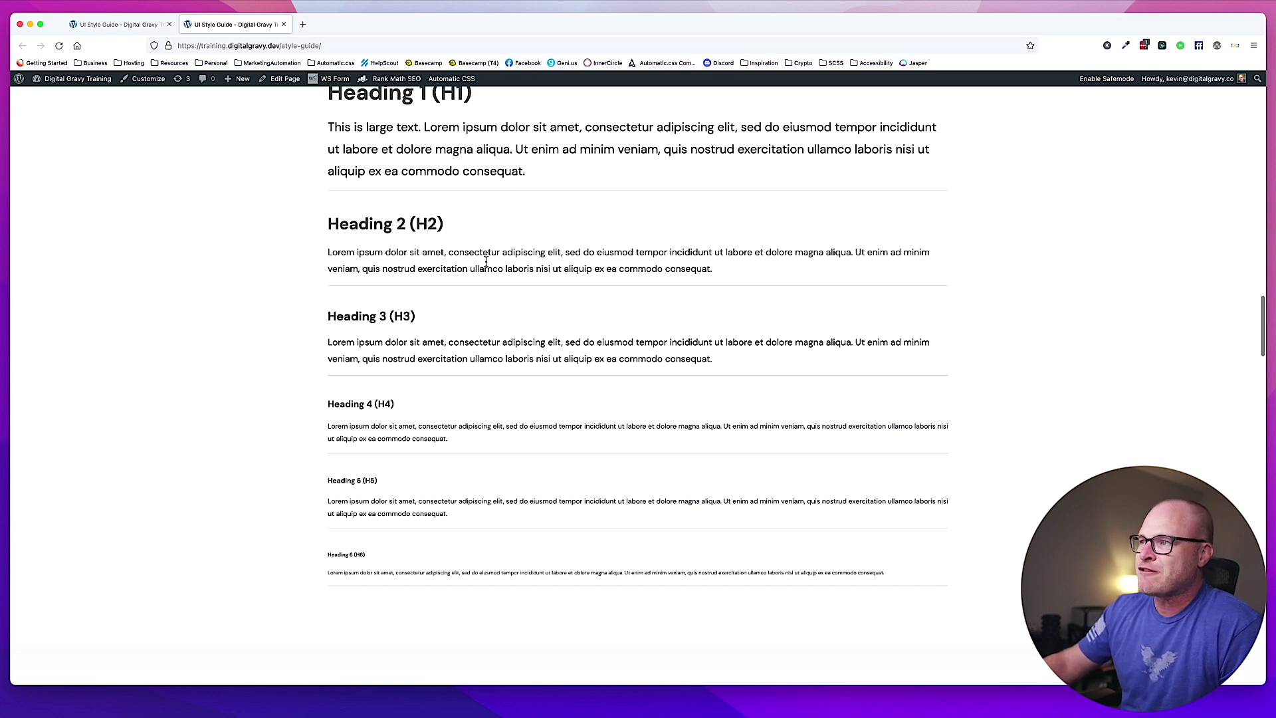
scroll(550, 436, "down", 8)
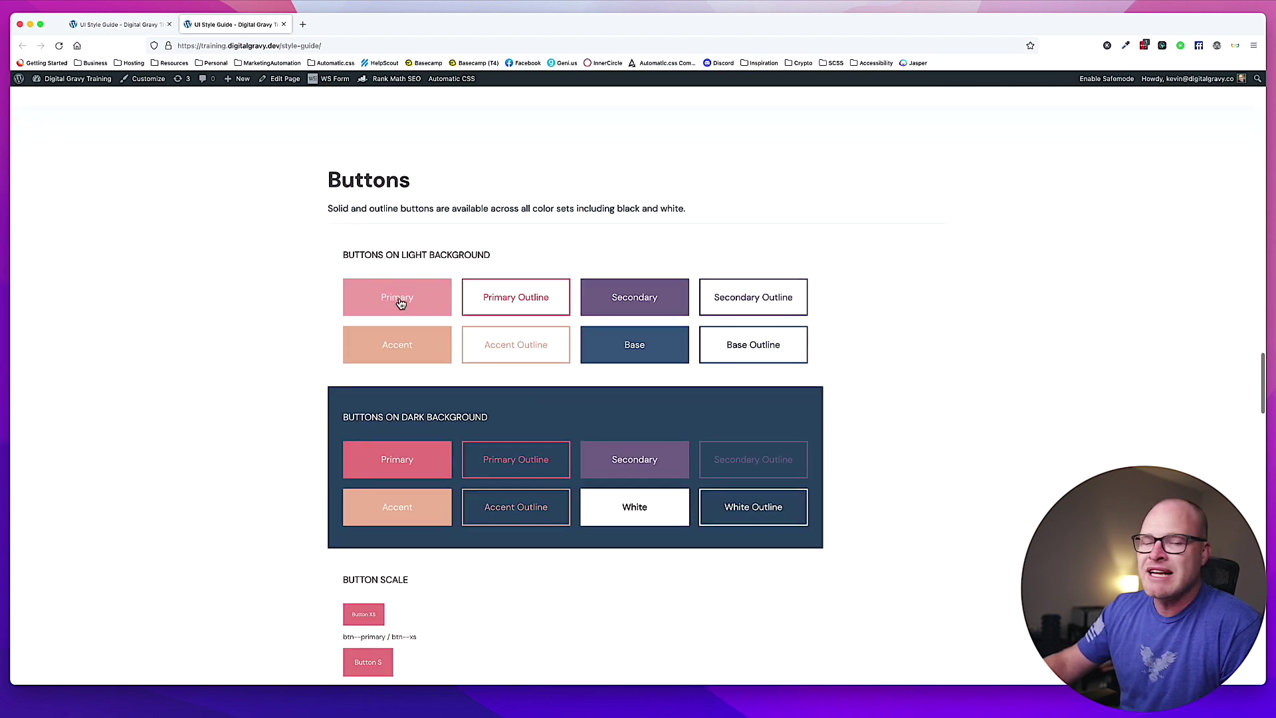
scroll(731, 332, "down", 3)
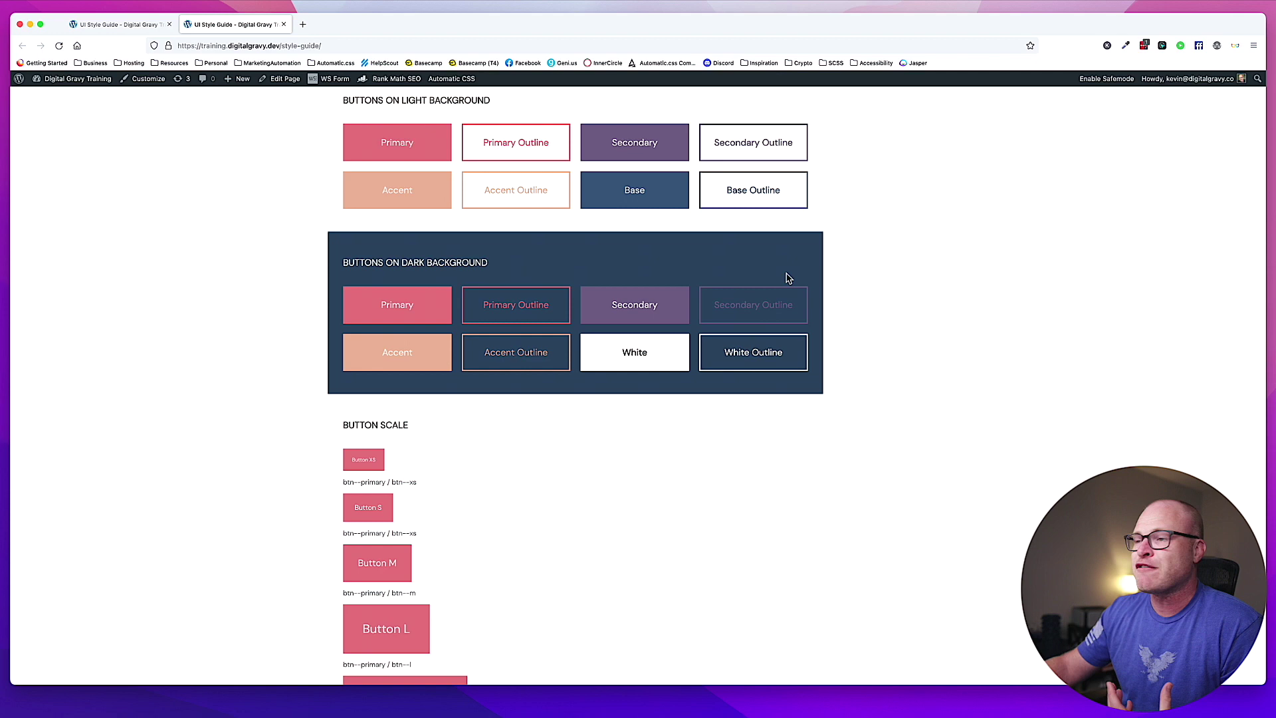
scroll(684, 301, "down", 7)
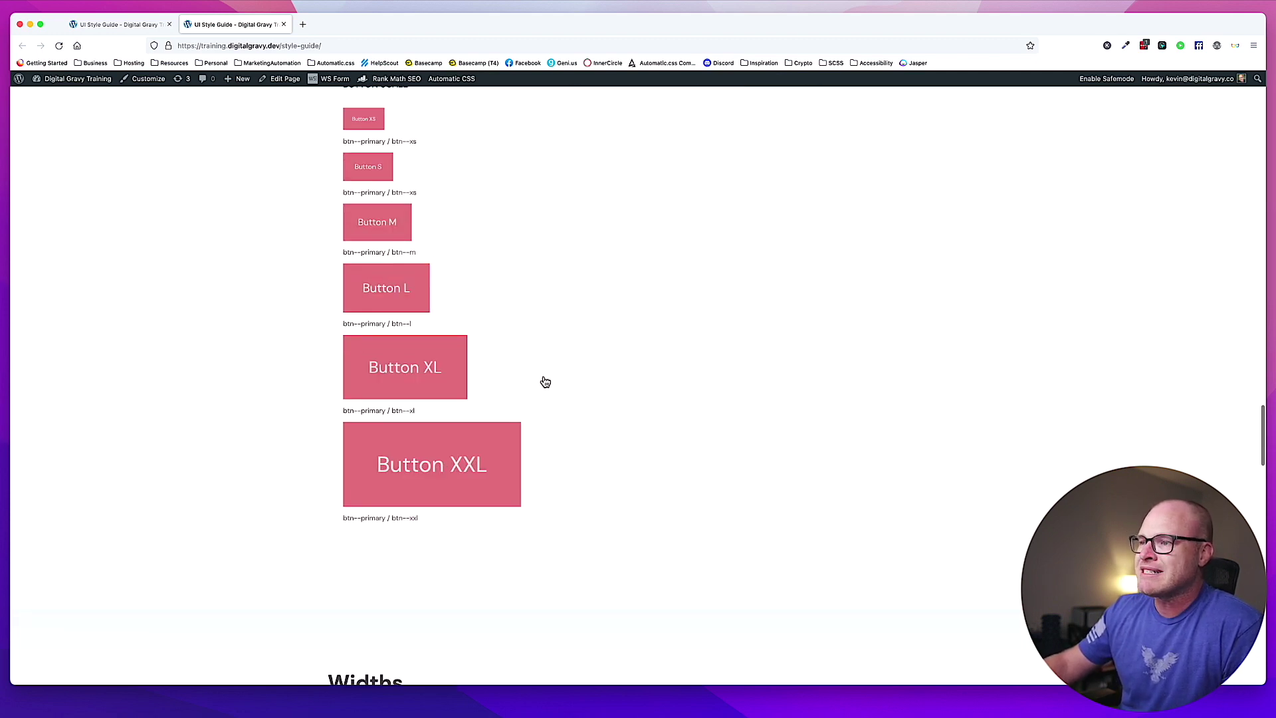
scroll(542, 380, "down", 7)
scroll(543, 381, "down", 2)
scroll(753, 478, "down", 11)
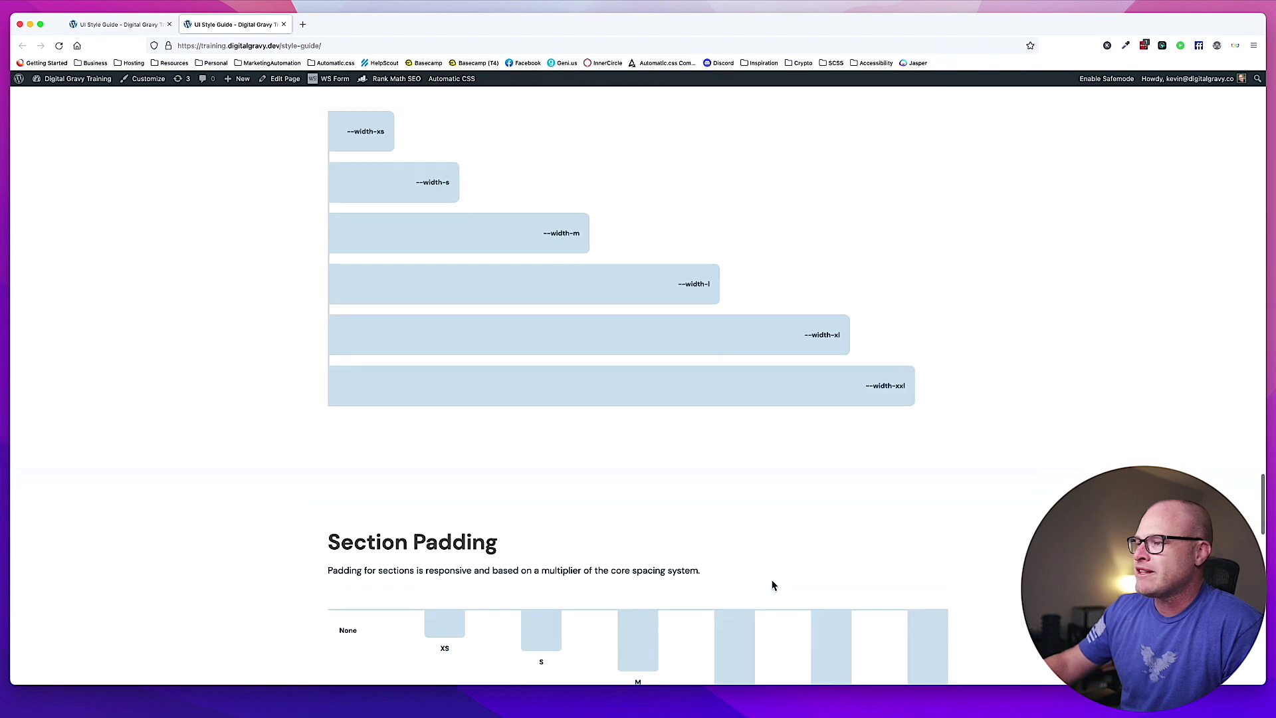
scroll(884, 392, "down", 5)
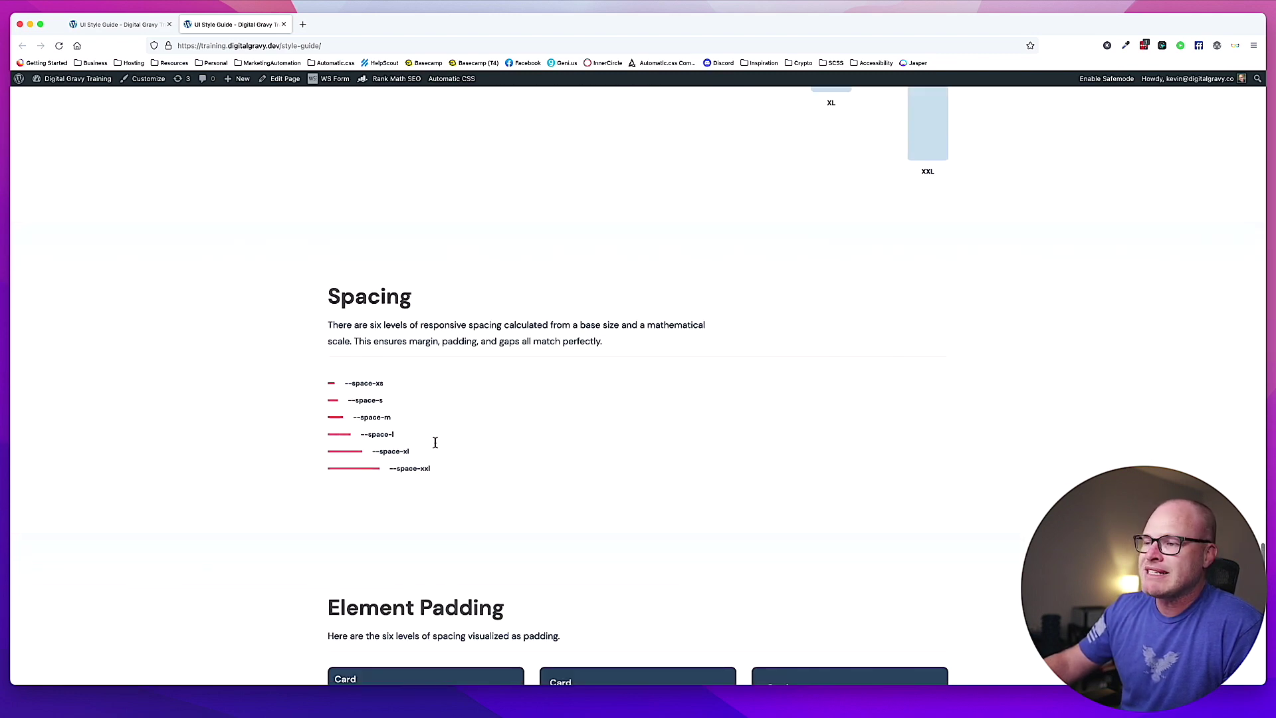
scroll(436, 443, "down", 2)
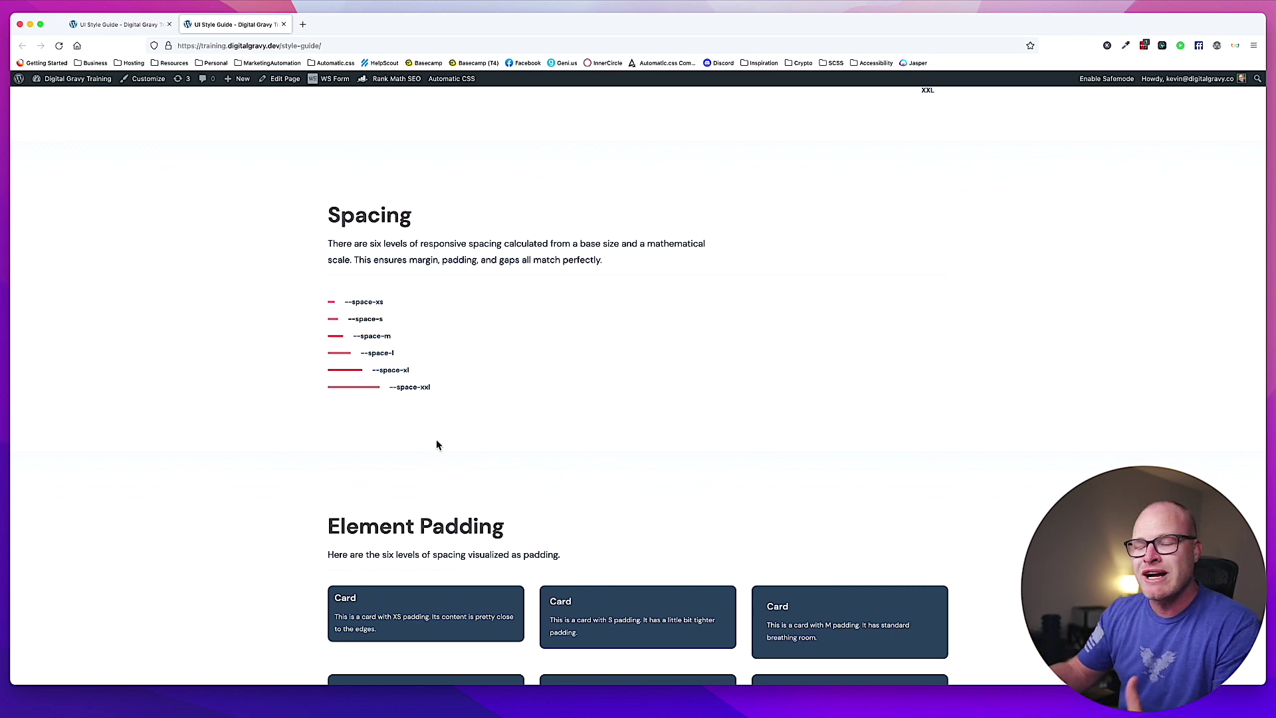
scroll(447, 438, "down", 8)
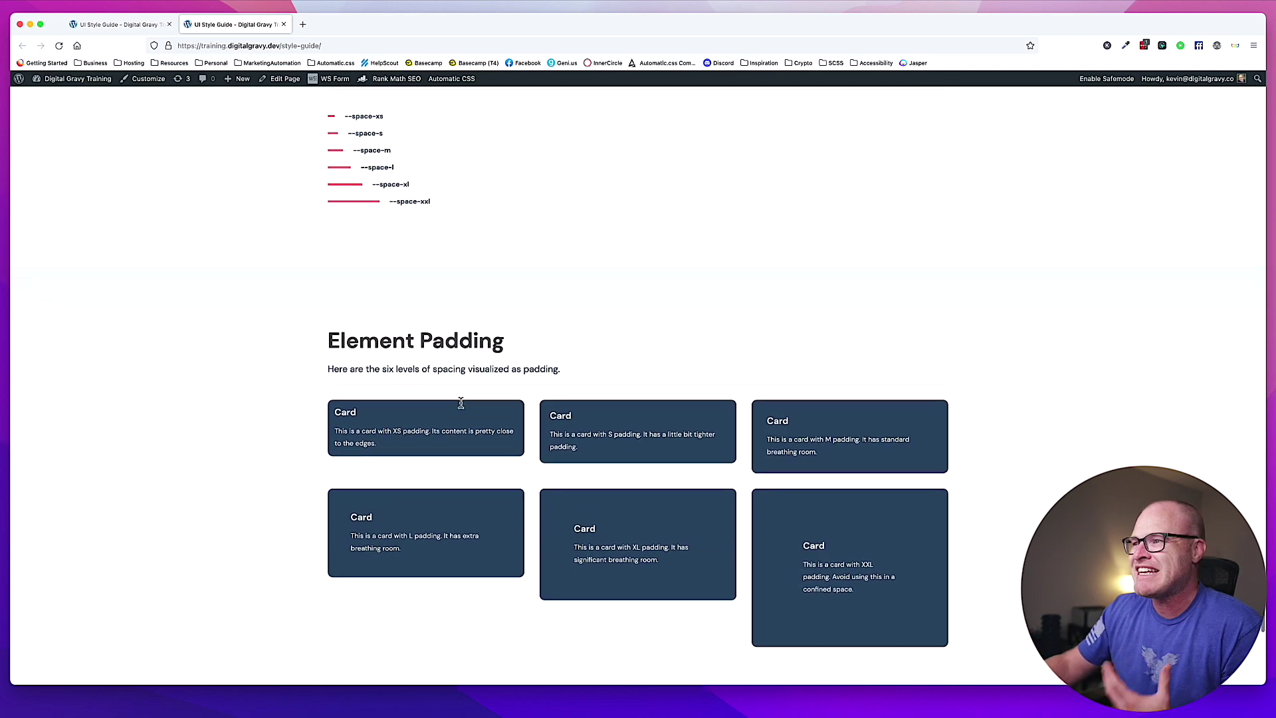
scroll(461, 402, "down", 1)
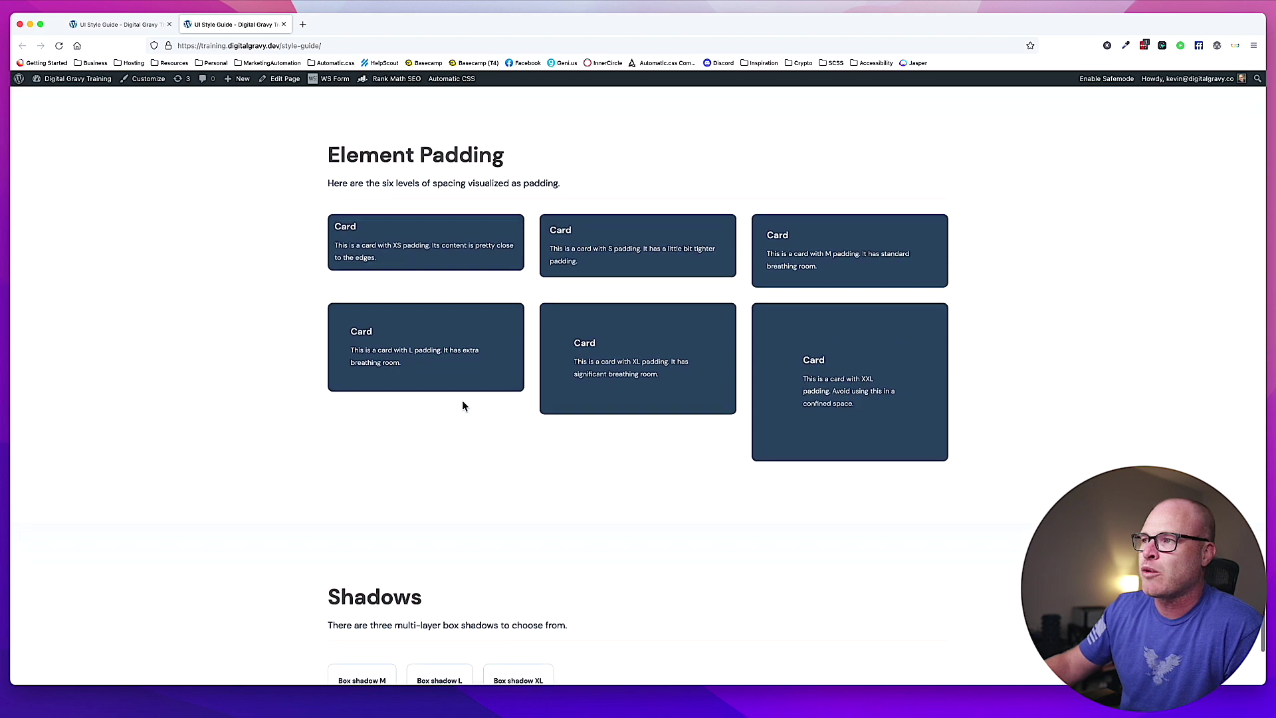
scroll(461, 402, "up", 1)
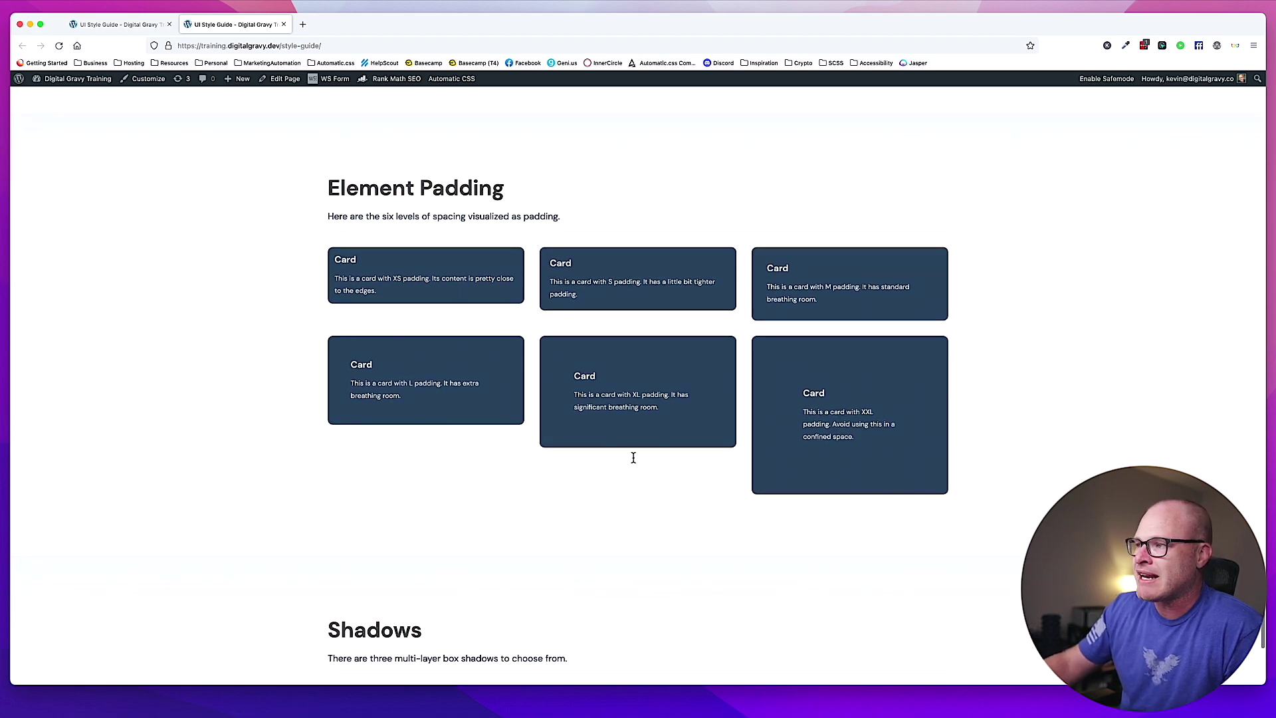
scroll(595, 430, "down", 5)
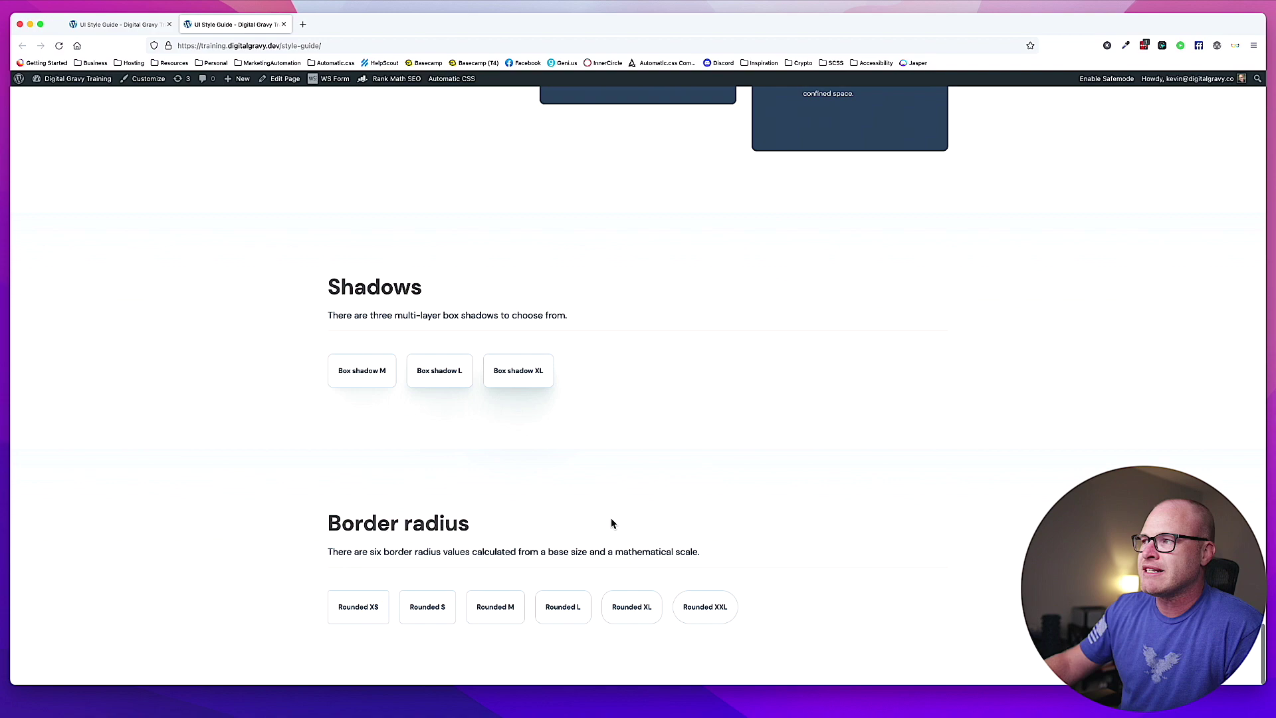
scroll(610, 521, "up", 20)
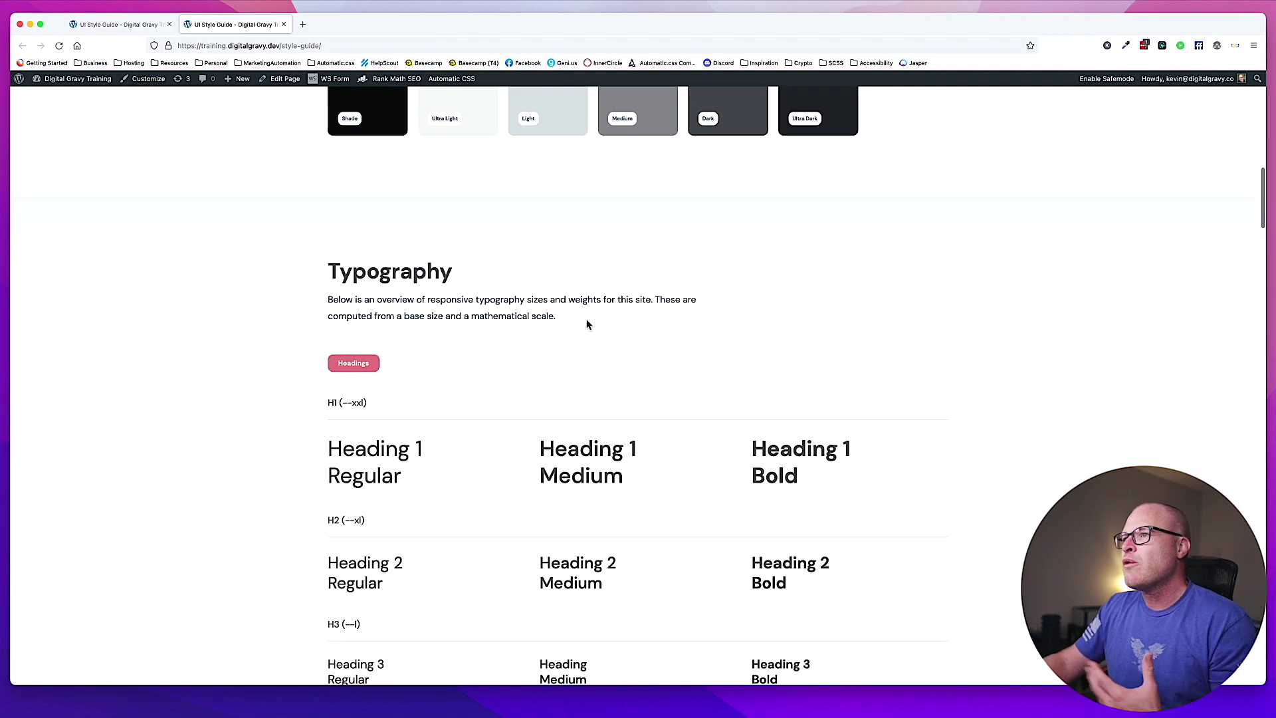
scroll(587, 312, "up", 15)
Exit the builder via WP Admin and open Automatic.css settings at the Colors panel.
left_click(123, 25)
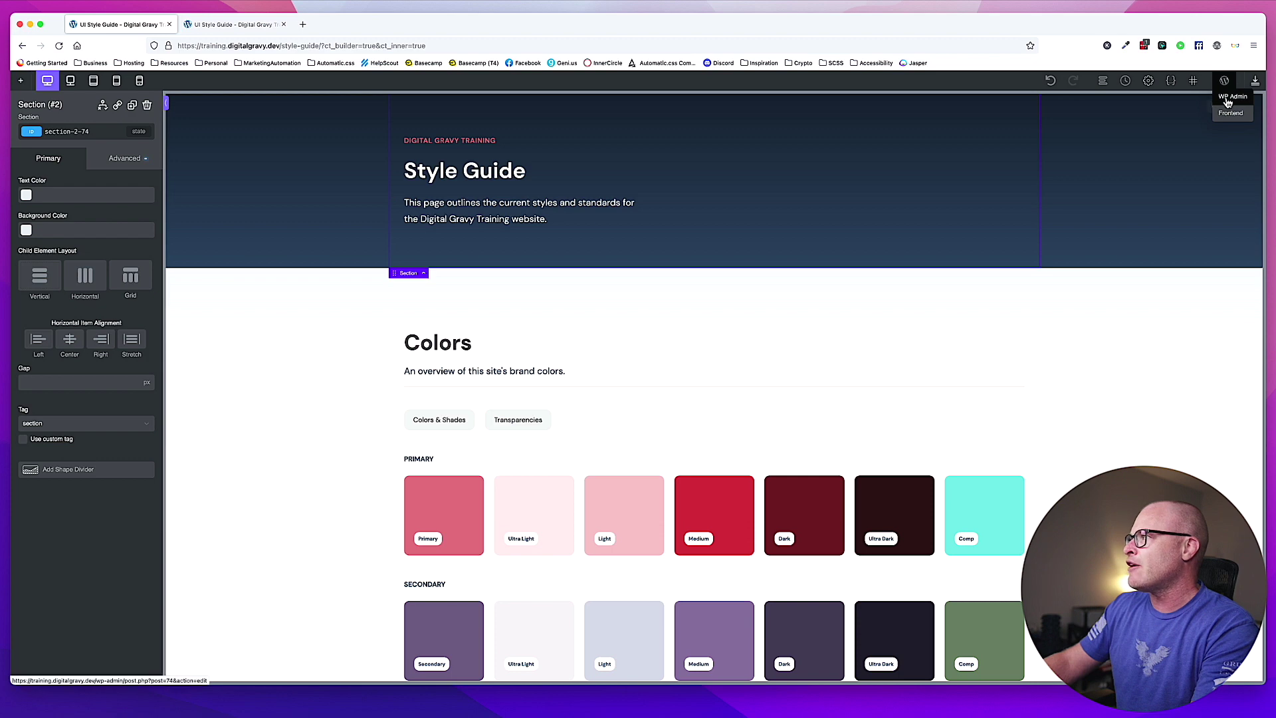
left_click(1227, 99)
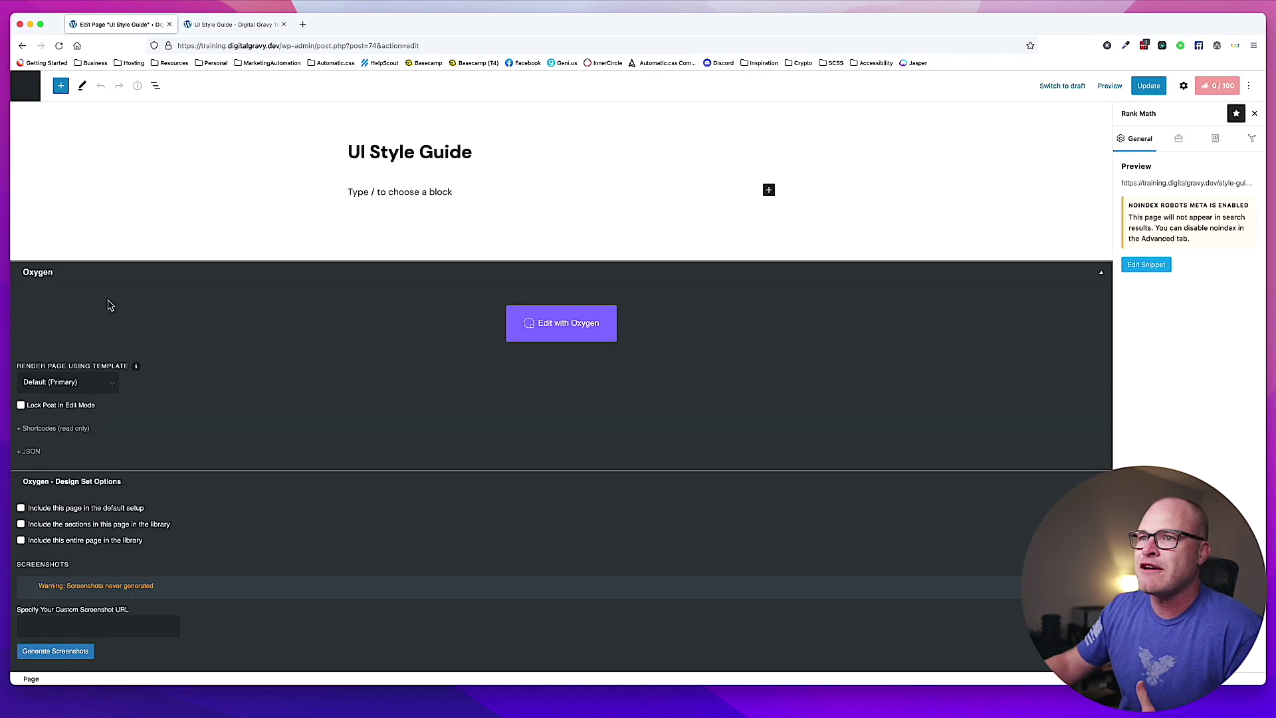
left_click(25, 86)
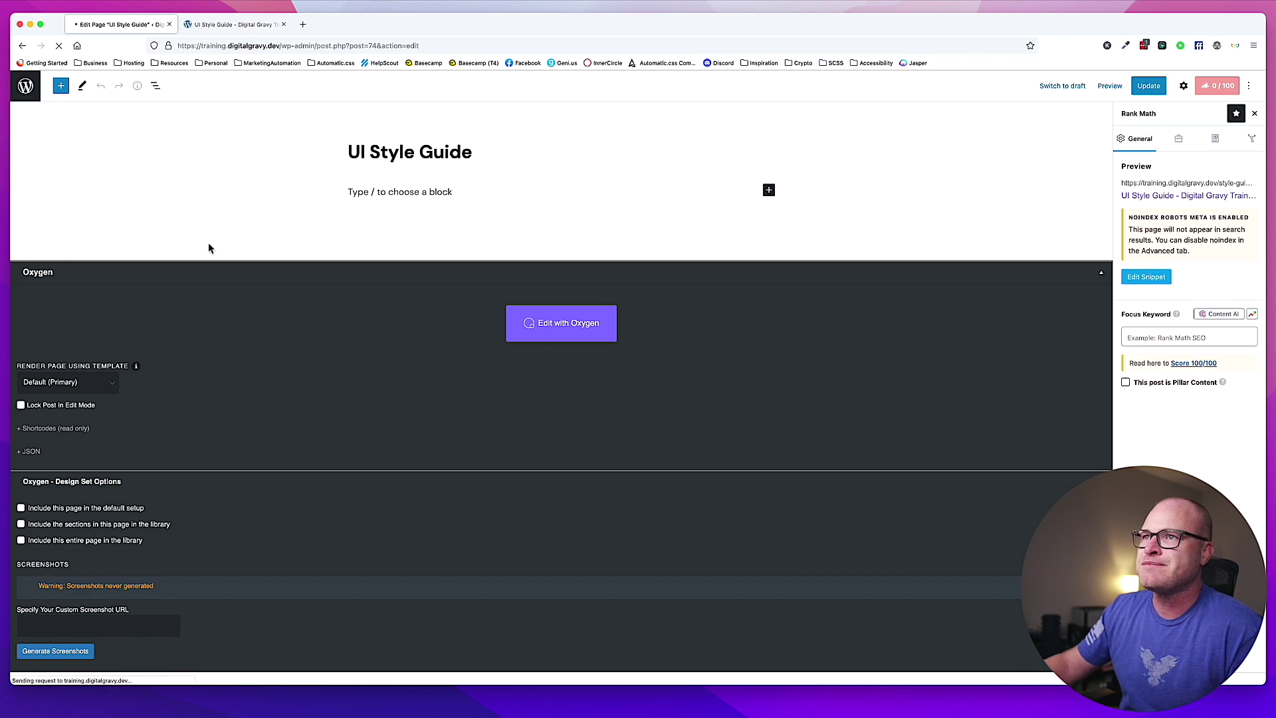
left_click(63, 375)
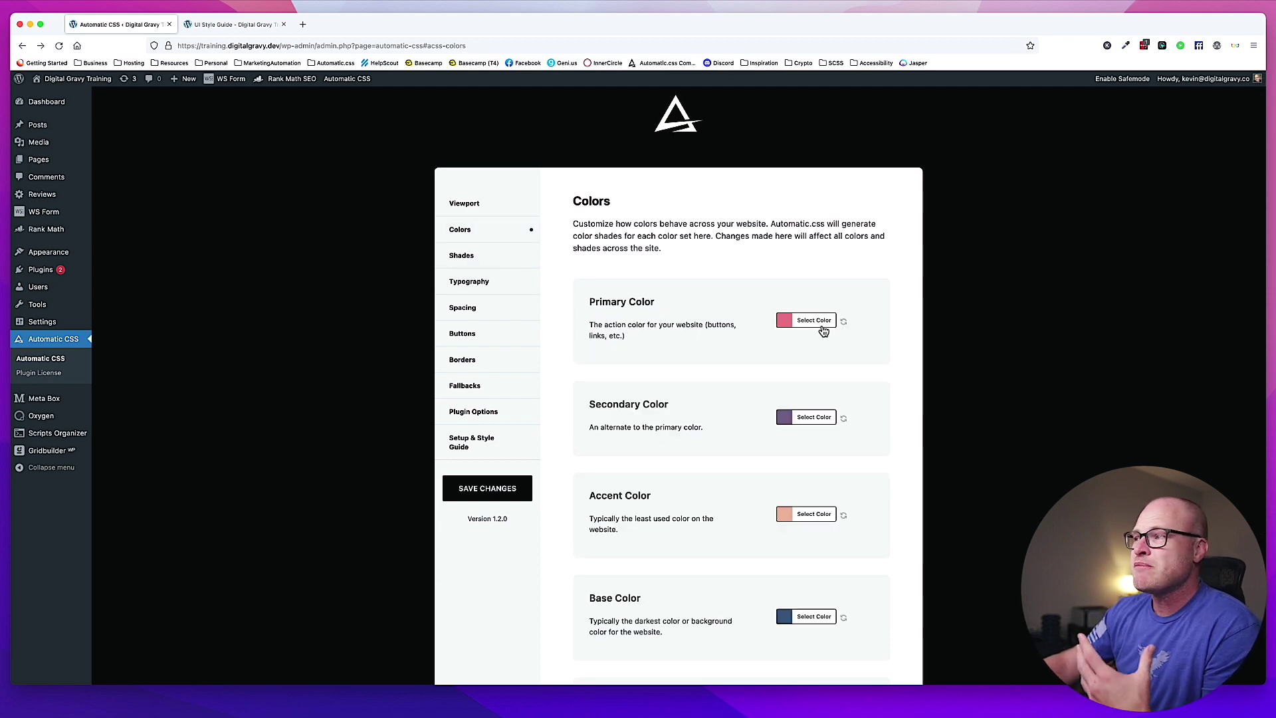
Copy the Secondary purple hex into Primary and lighten it to a pinkish light purple.
left_click(811, 418)
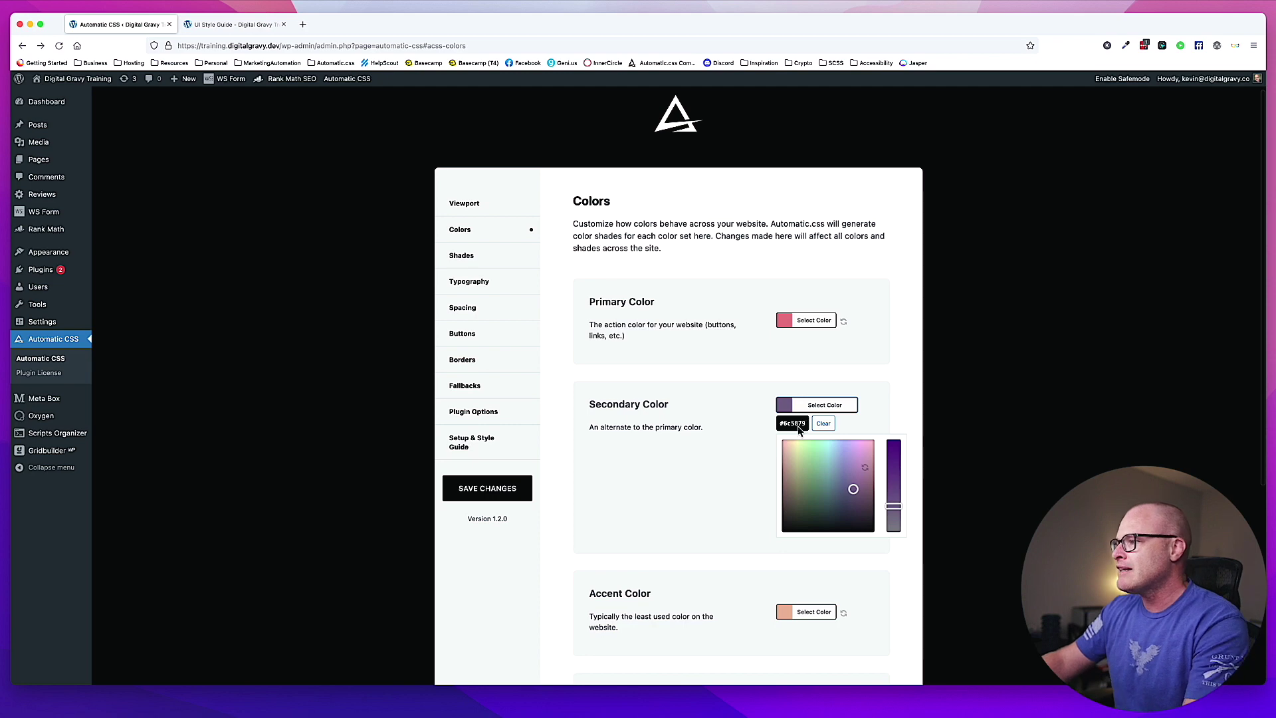
triple_click(800, 426)
key("super+c")
left_click(895, 424)
left_click(813, 320)
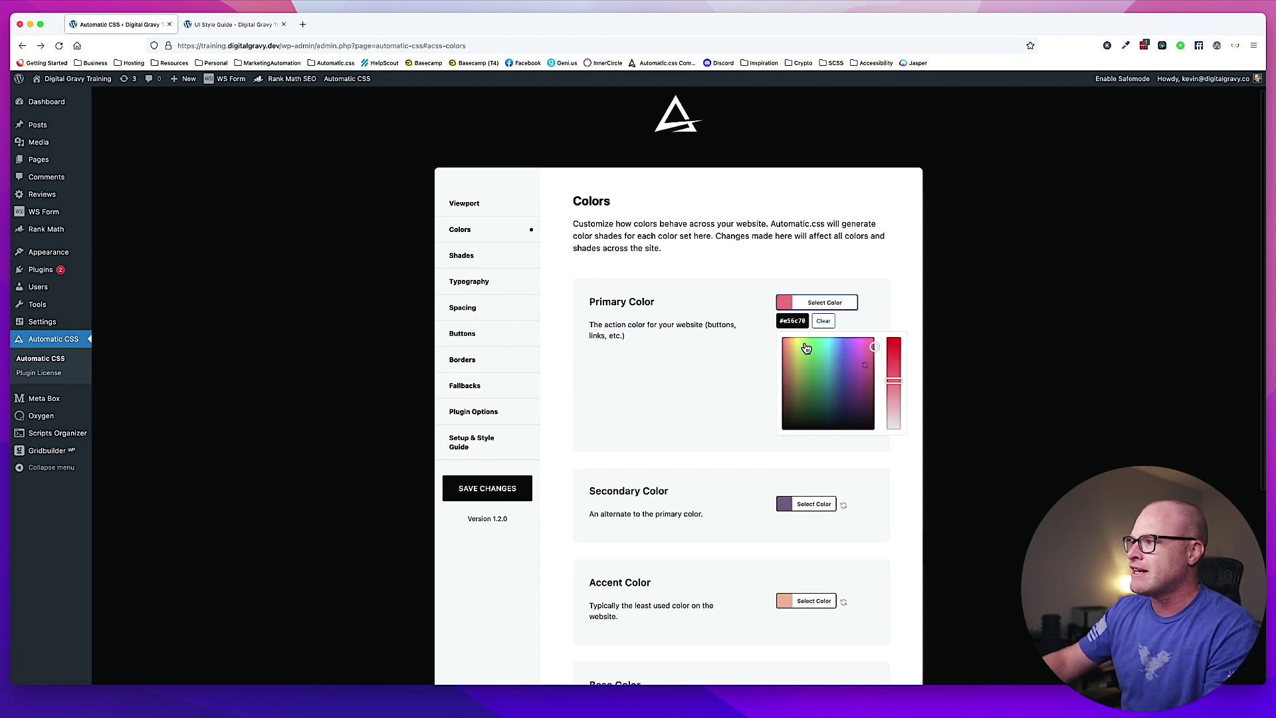
triple_click(792, 321)
key("super+v")
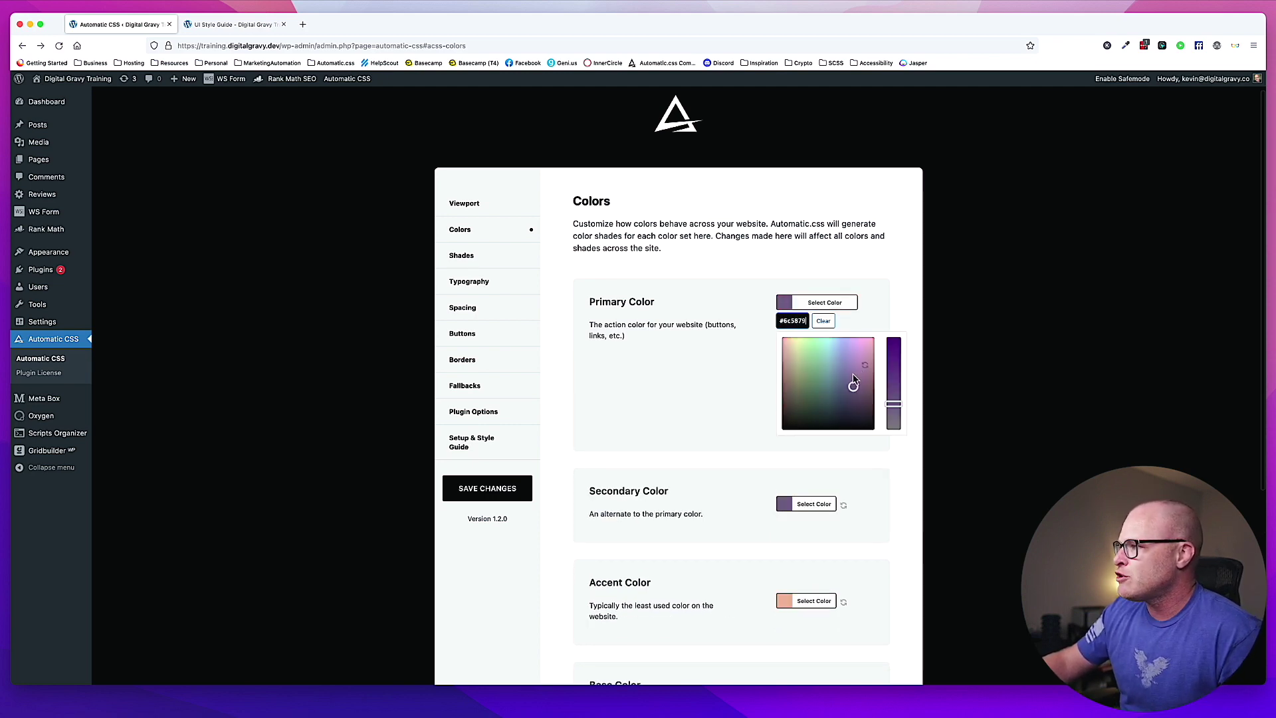
left_click_drag(854, 379, 859, 356)
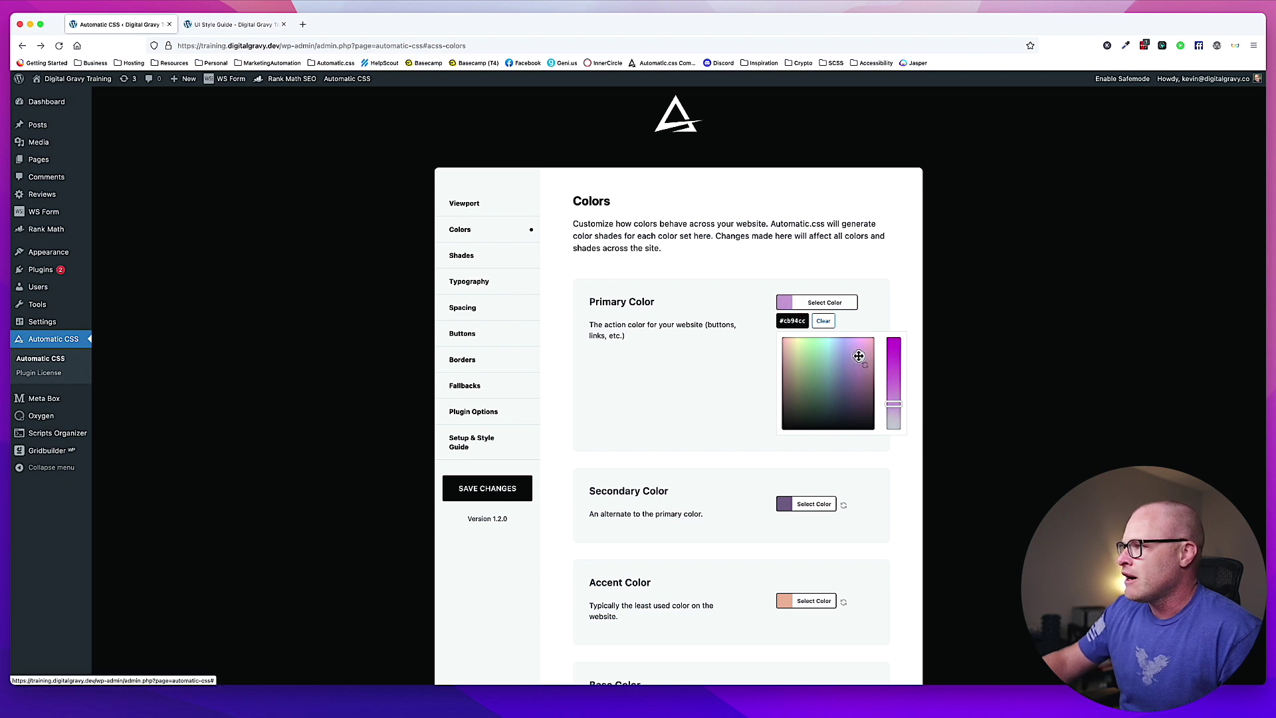
left_click(877, 309)
Paste the same purple into Base Color, darken it to #493a54, and save the settings.
scroll(883, 378, "down", 5)
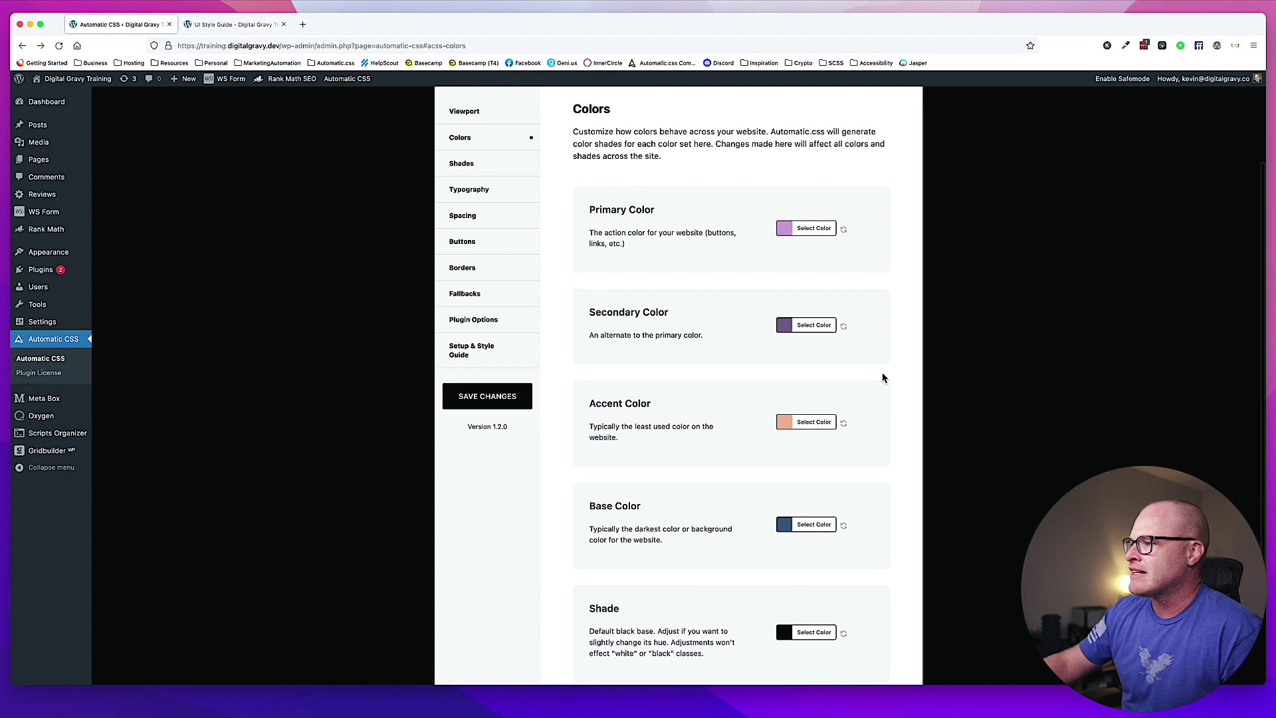
scroll(881, 377, "up", 2)
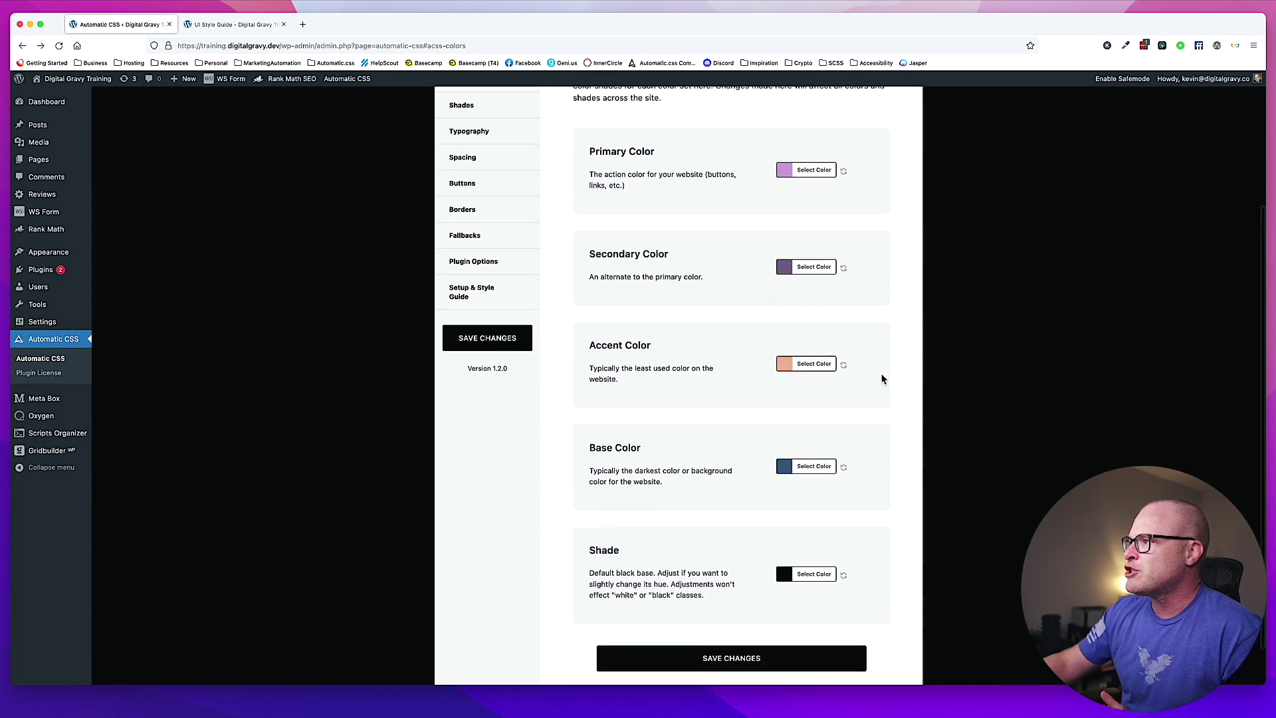
left_click(809, 264)
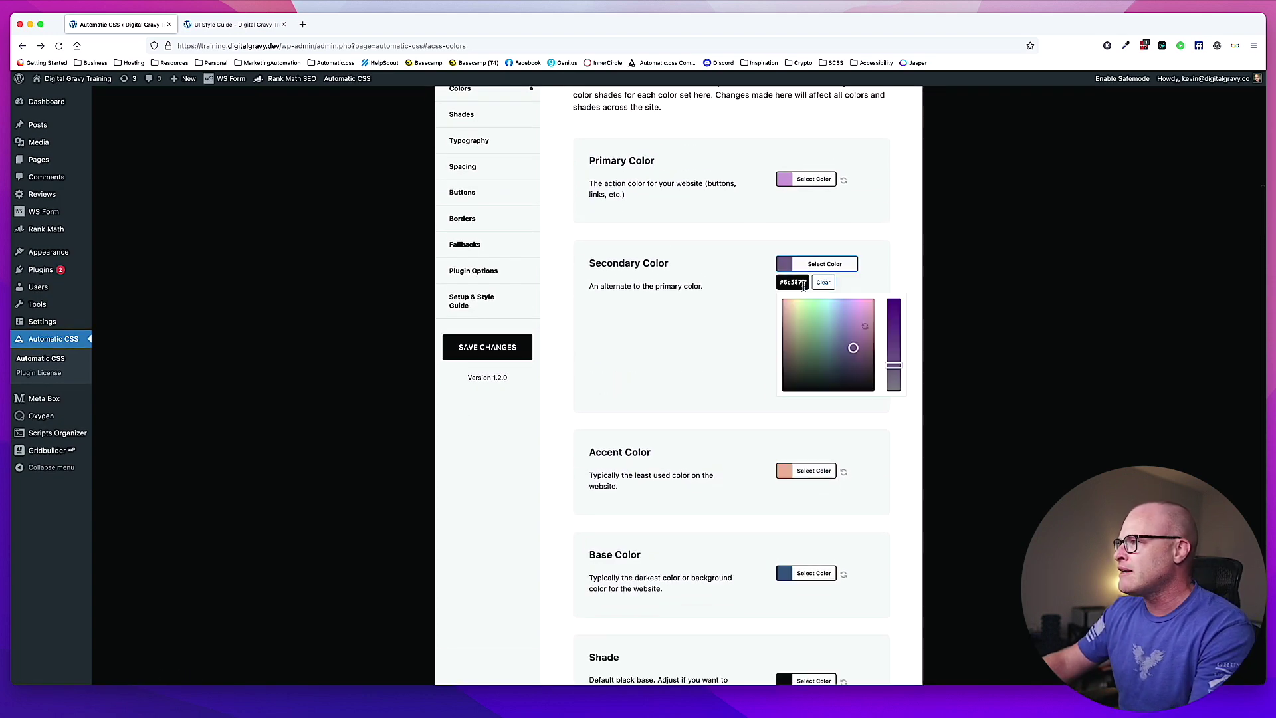
left_click(890, 275)
scroll(889, 274, "down", 2)
left_click(822, 419)
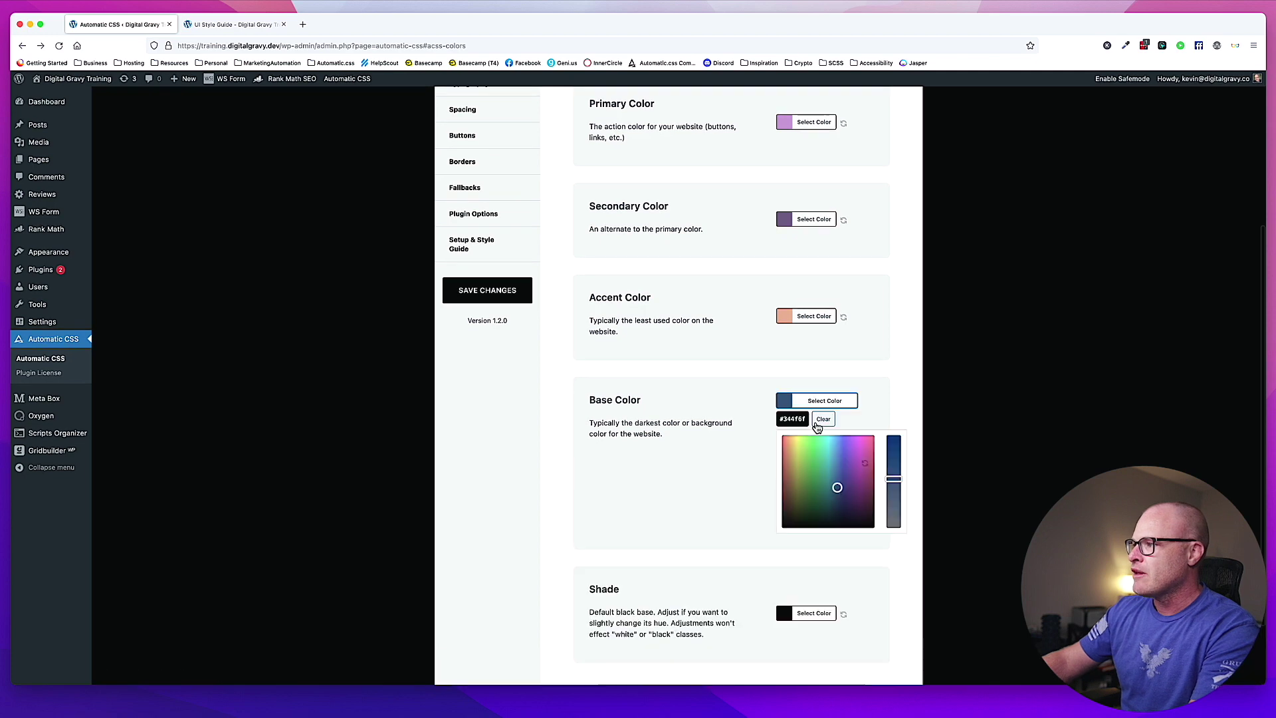
left_click(797, 419)
key("ctrl+v")
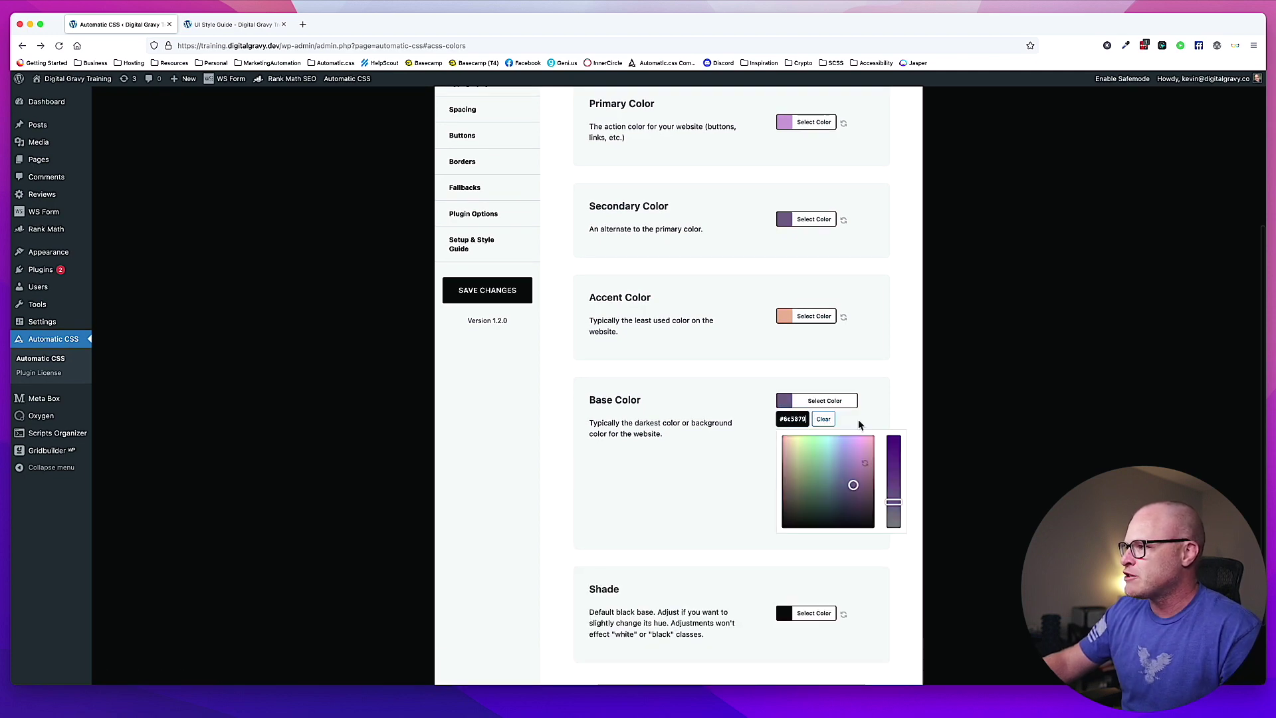
left_click(858, 419)
left_click(824, 405)
left_click_drag(853, 491, 853, 500)
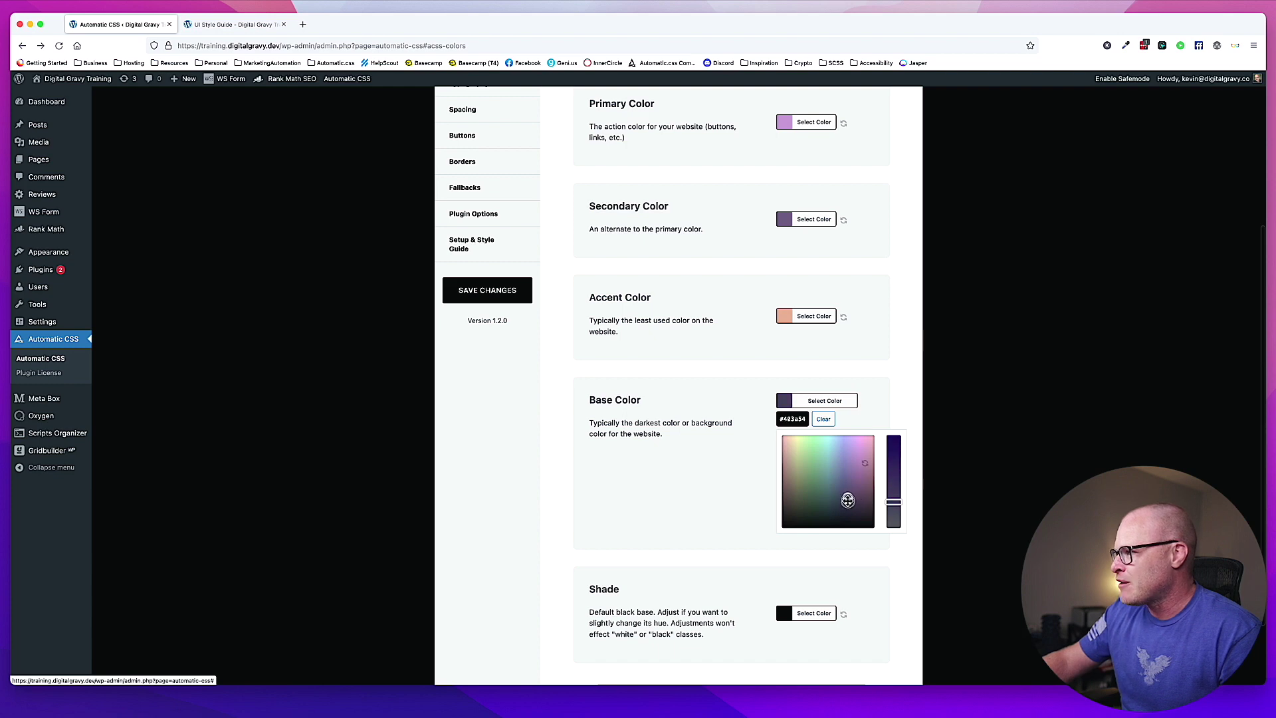
left_click(883, 412)
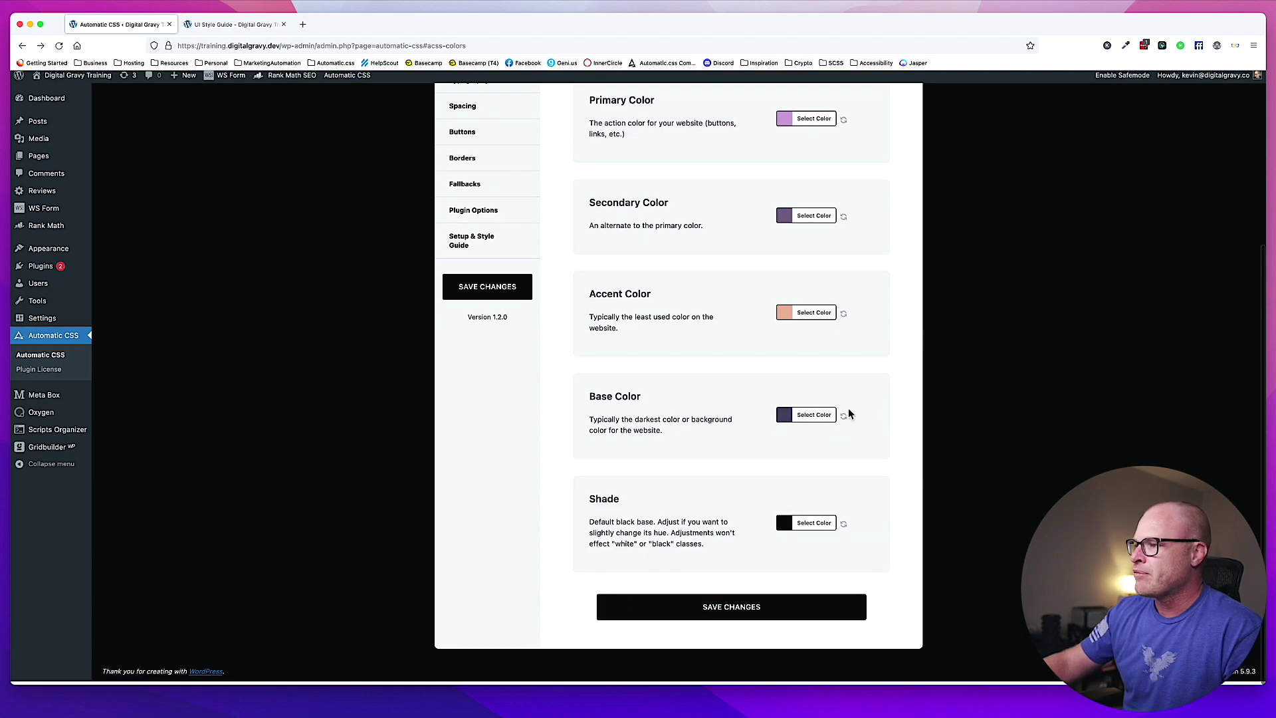
left_click(719, 616)
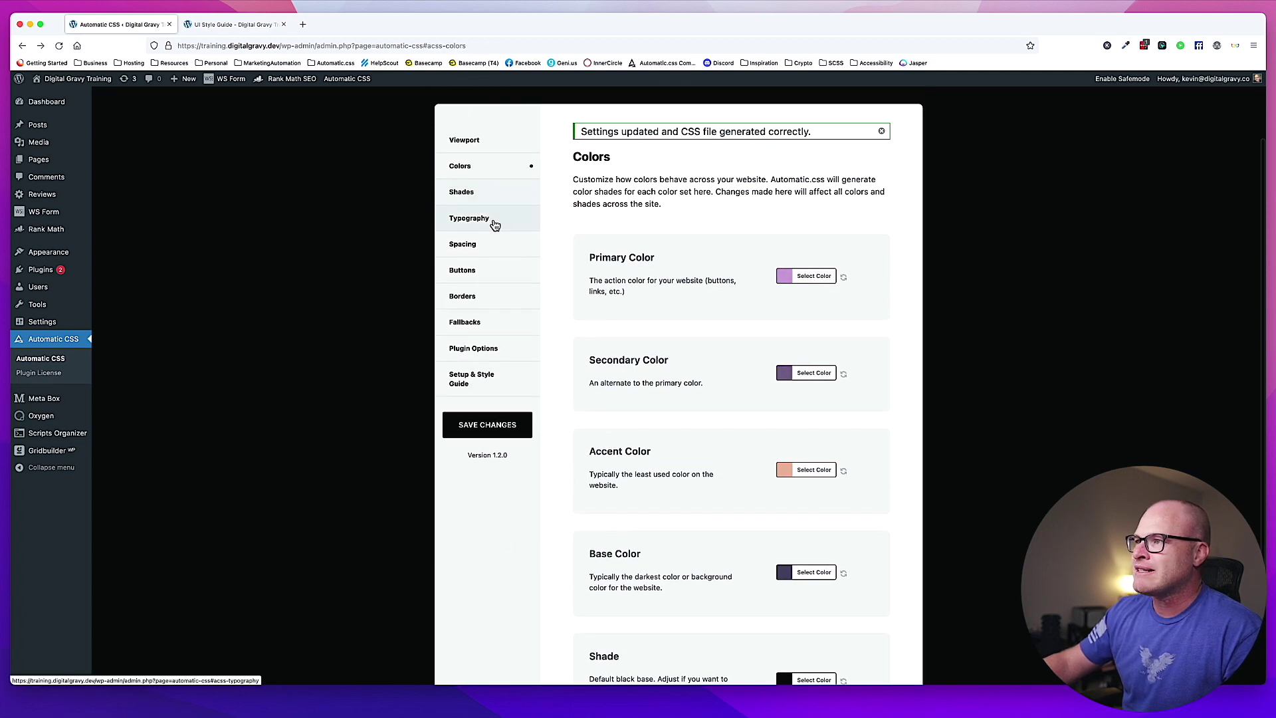
In the Typography settings, pick Augmented Fourth (1.414) as the typography scale.
left_click(494, 224)
scroll(764, 369, "down", 5)
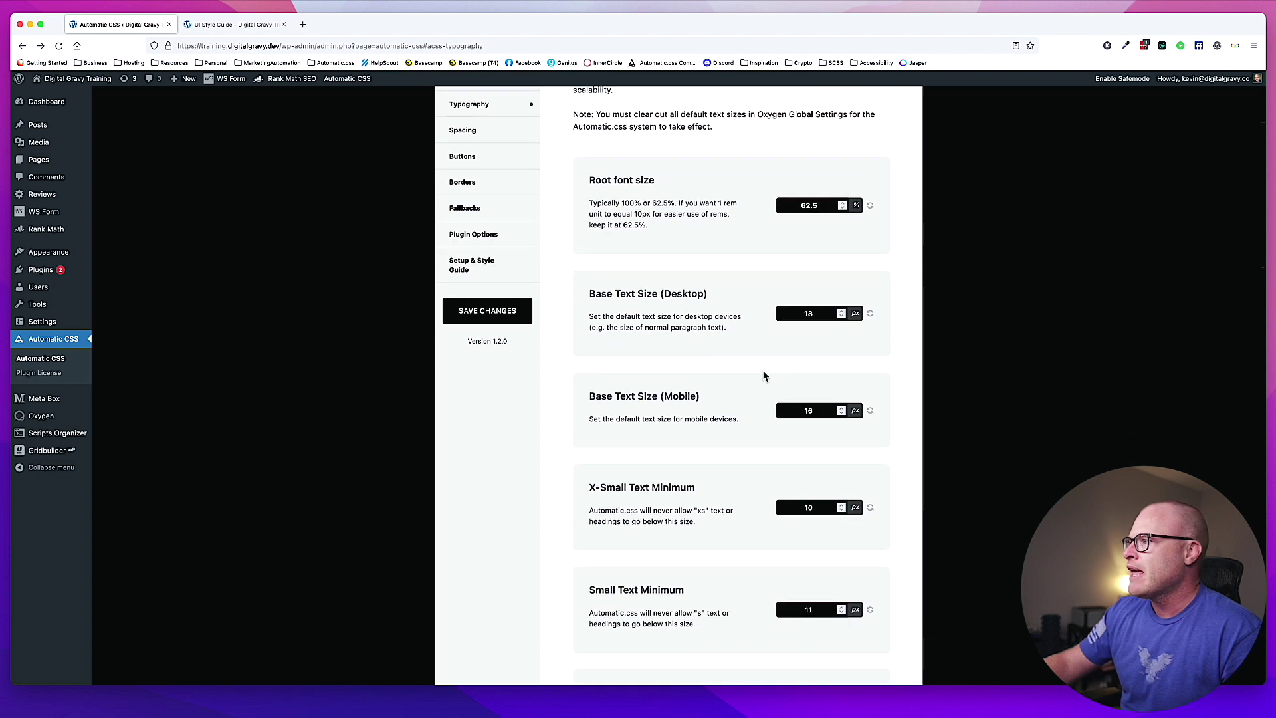
scroll(763, 371, "down", 6)
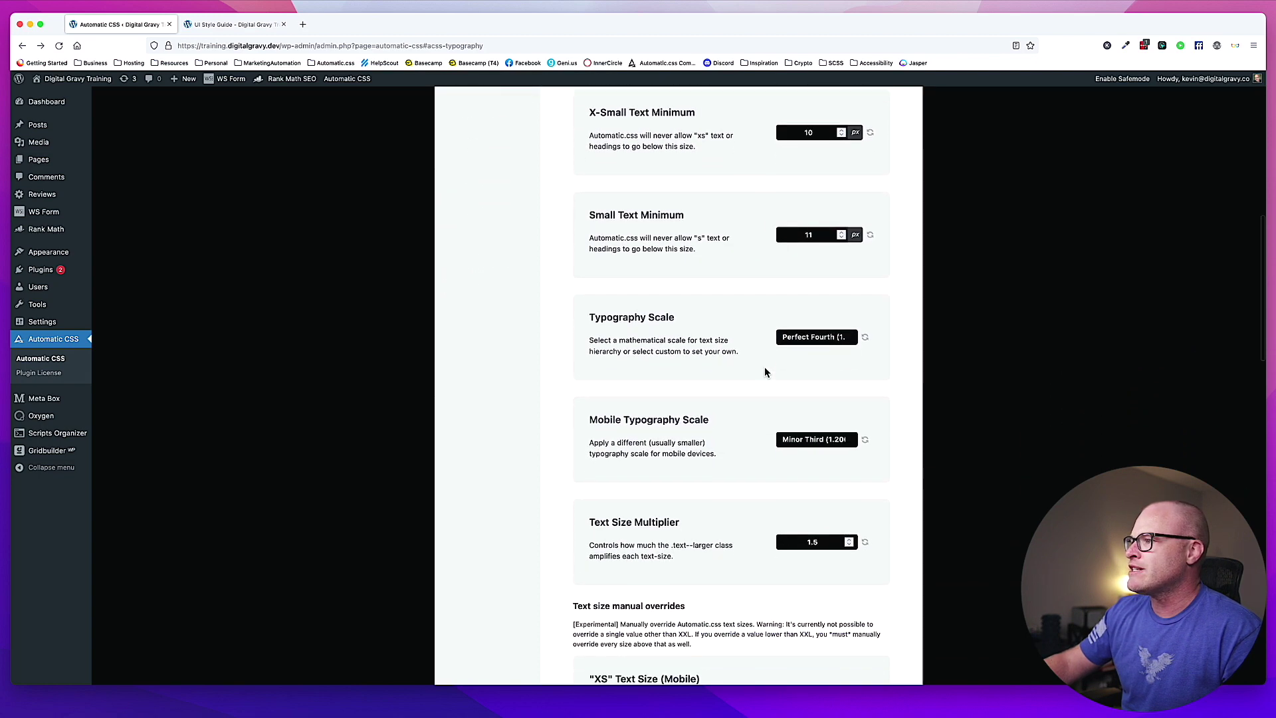
left_click(830, 287)
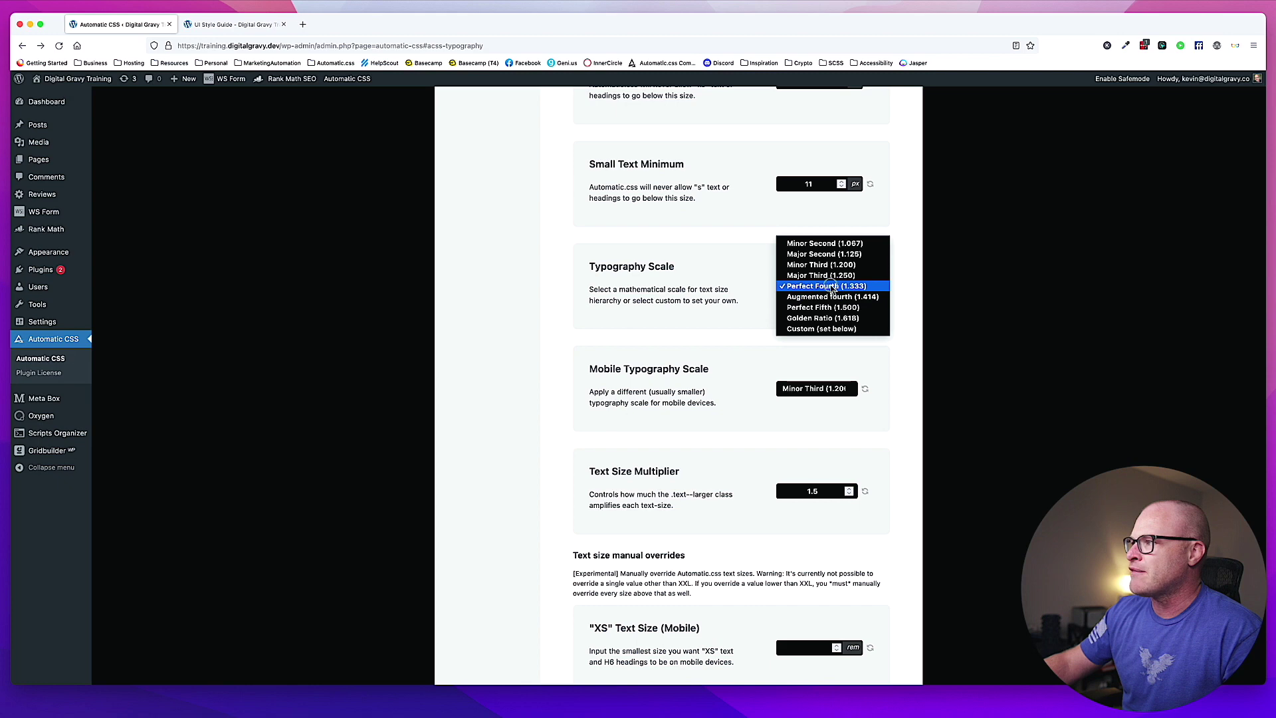
left_click(830, 298)
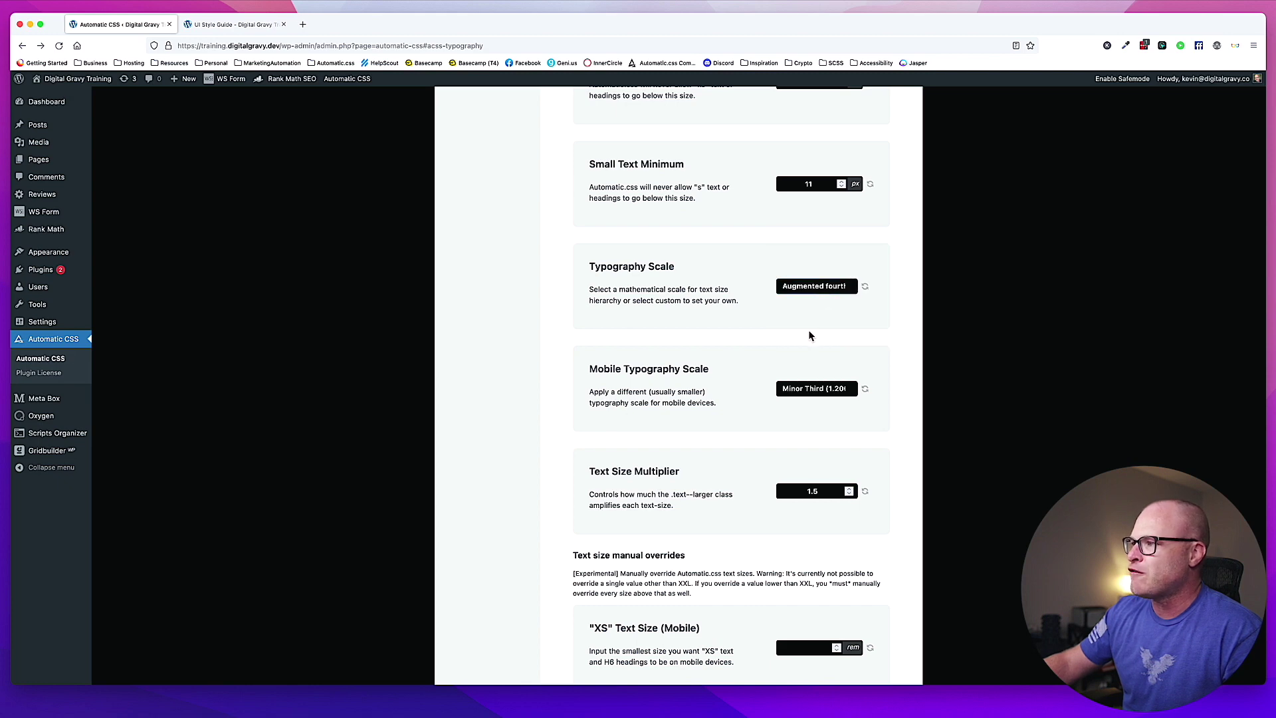
Enter 8 rem for the XXL mobile text size.
scroll(808, 330, "down", 5)
scroll(809, 336, "down", 12)
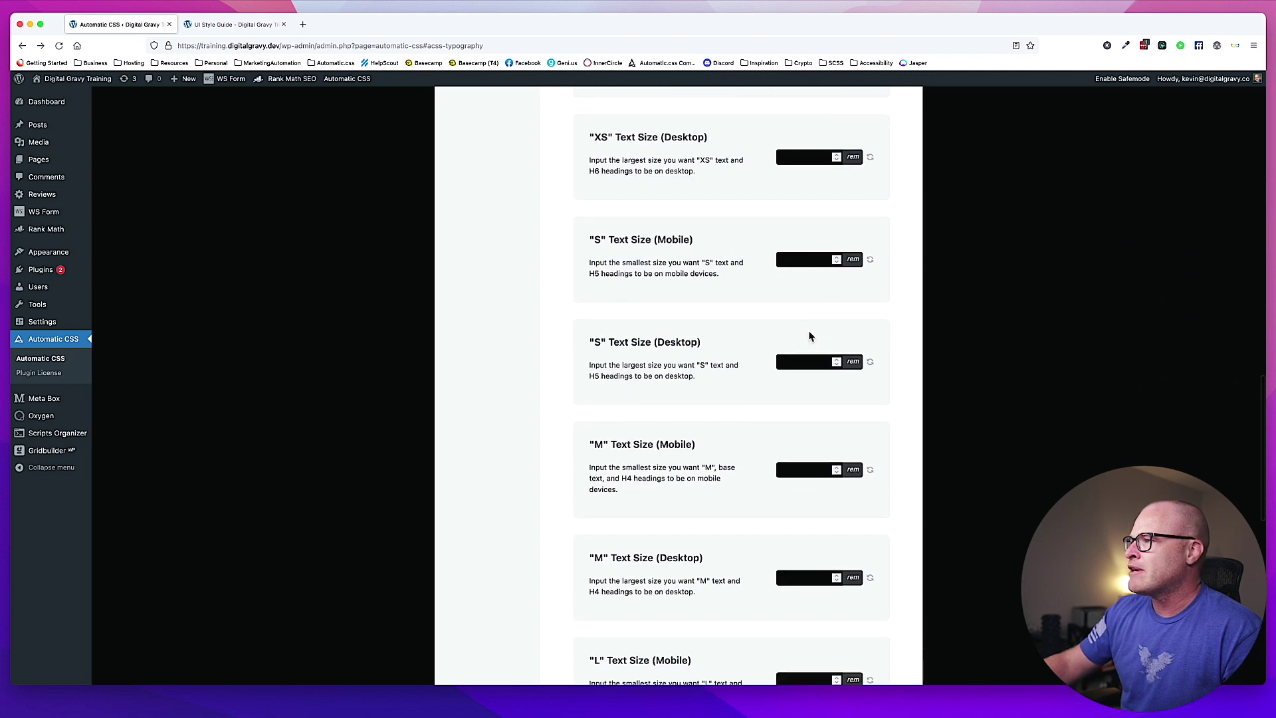
left_click(804, 427)
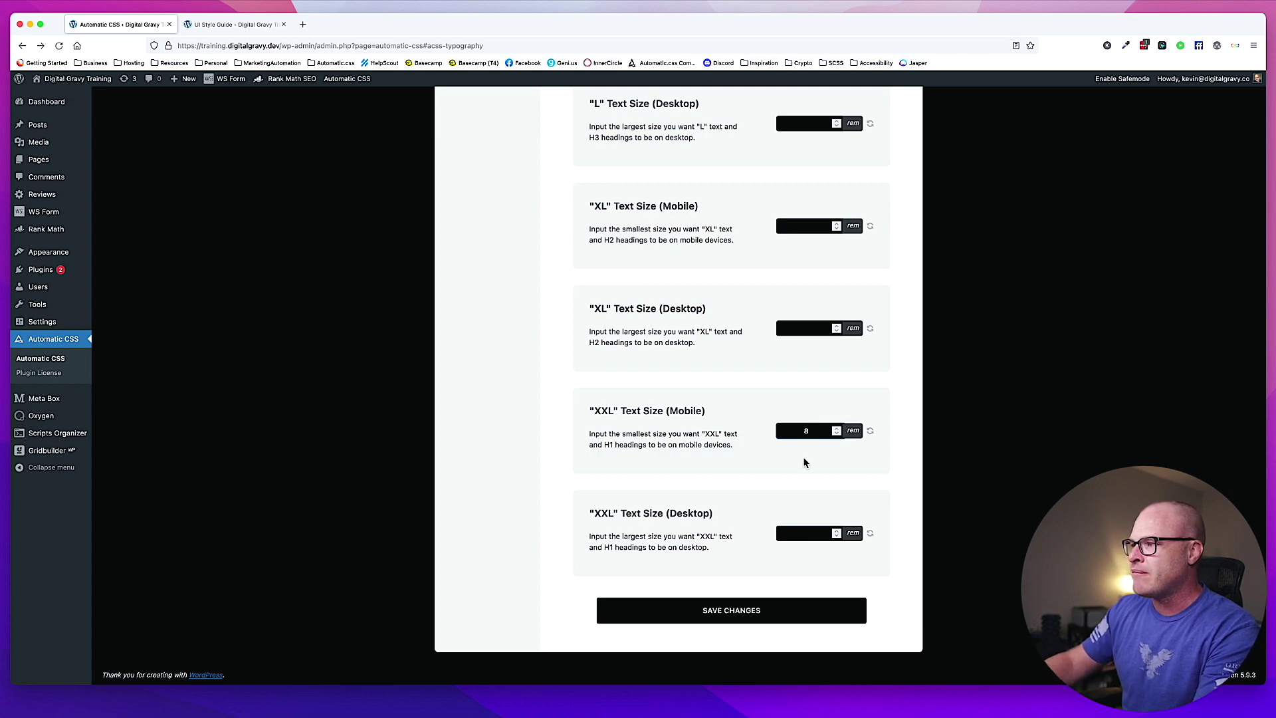
Adjust the XXL mobile and XXL desktop text size fields.
key("BackSpace")
left_click(804, 533)
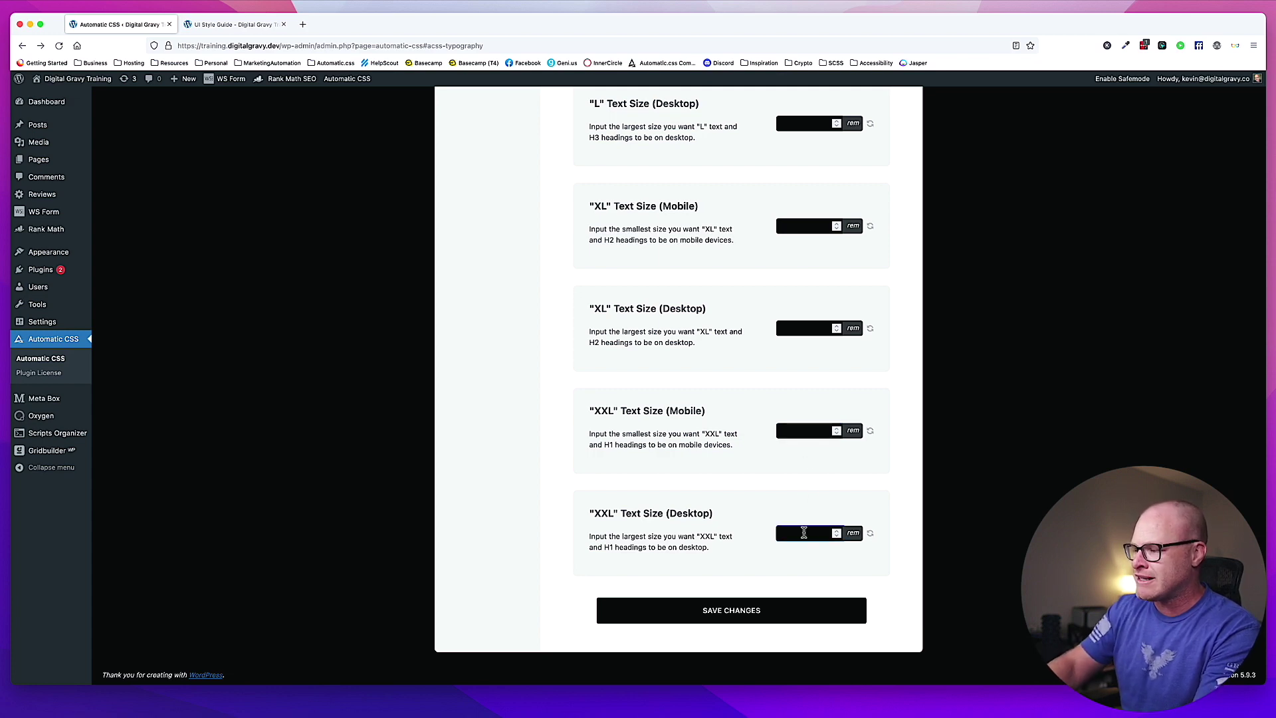
left_click(811, 431)
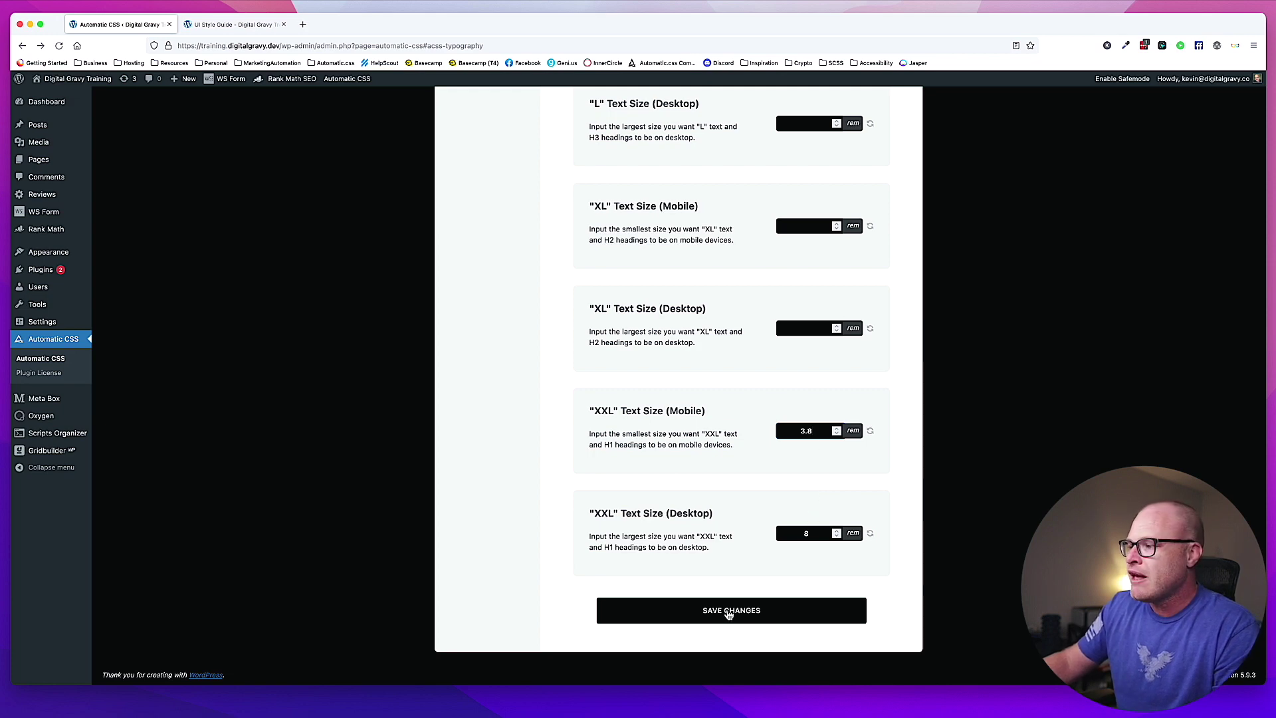
Save the typography changes and check for the 'Settings updated' notice.
left_click(728, 612)
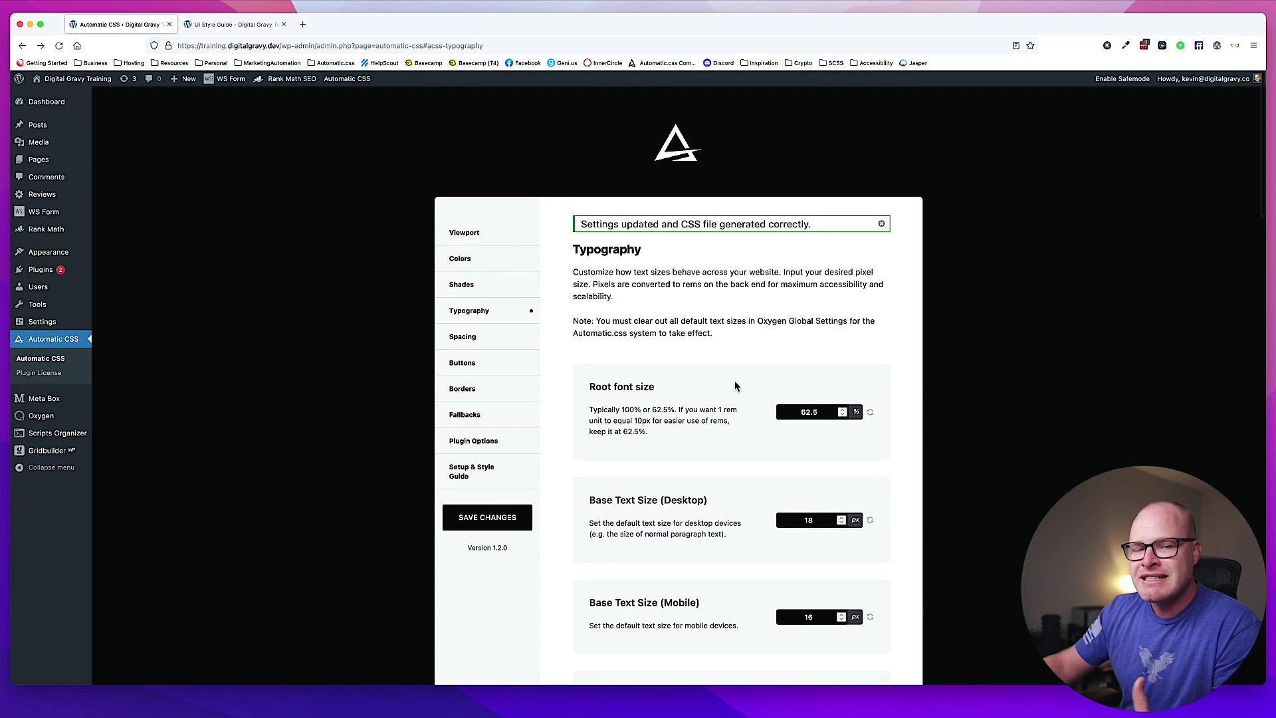
scroll(735, 387, "down", 5)
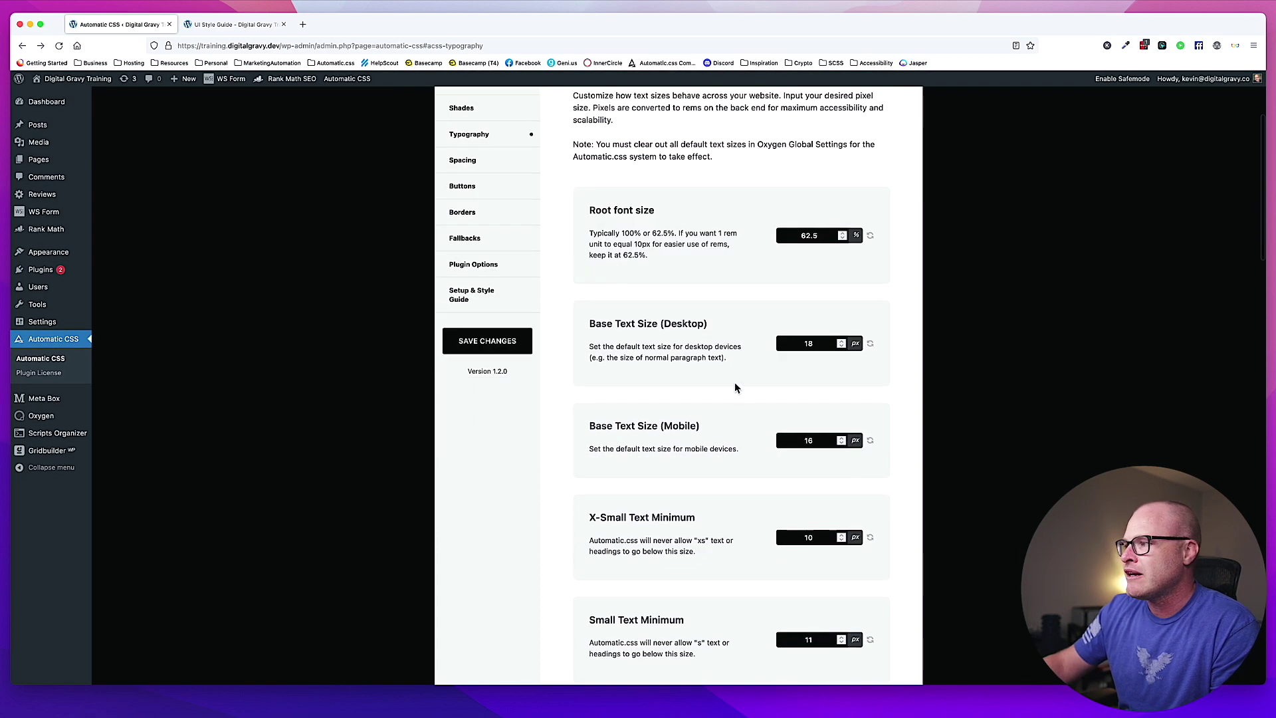
scroll(772, 456, "up", 3)
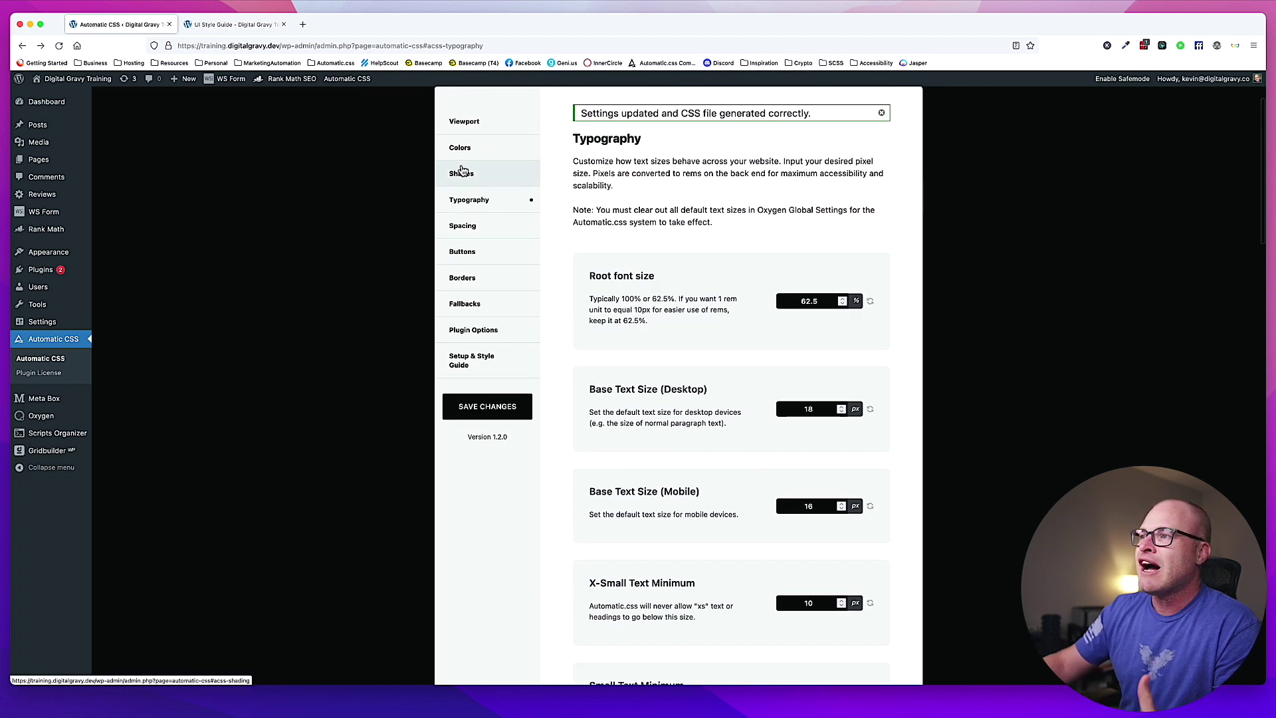
Reload the UI Style Guide page to pick up the new Automatic.css settings.
left_click(247, 26)
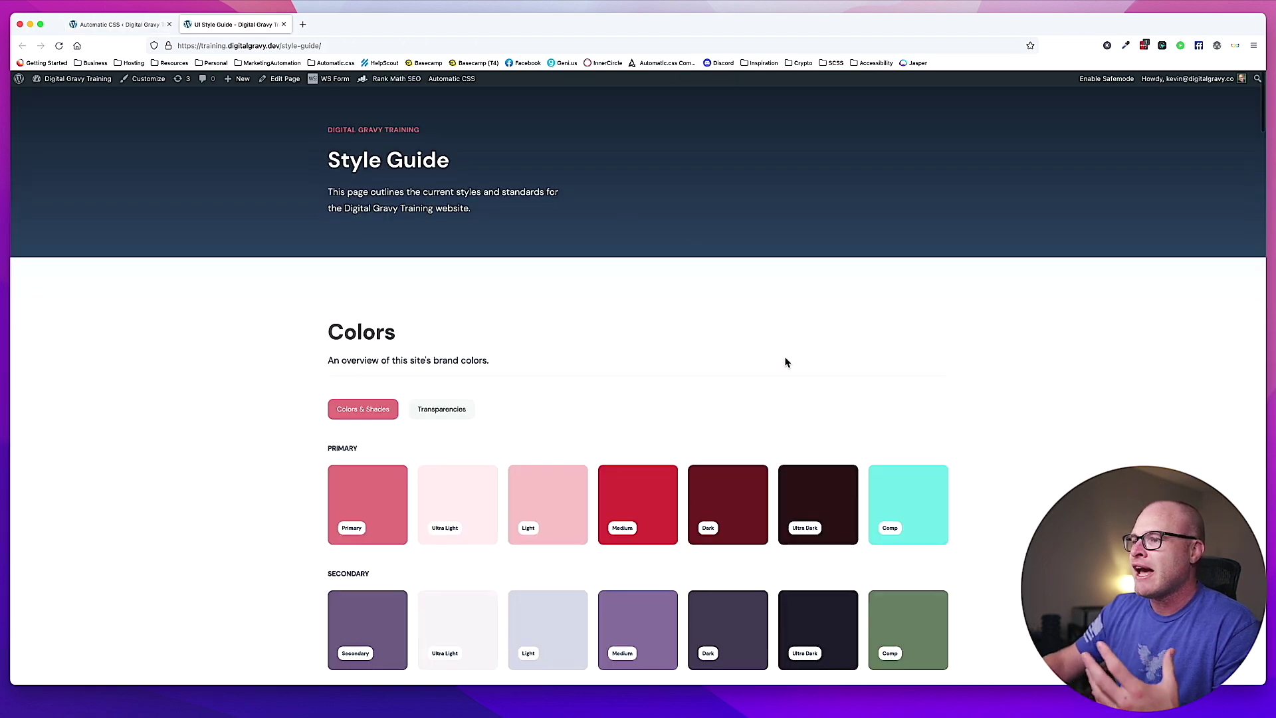
scroll(787, 359, "down", 7)
scroll(786, 362, "down", 1)
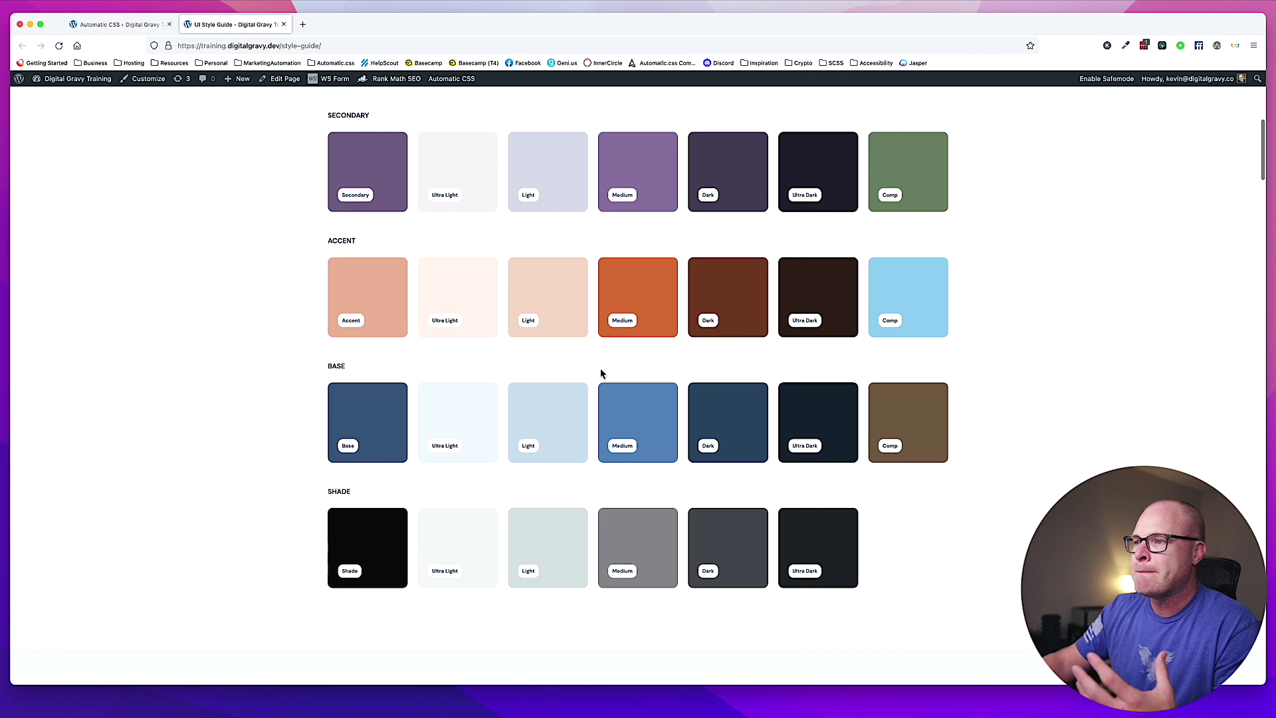
scroll(667, 431, "up", 8)
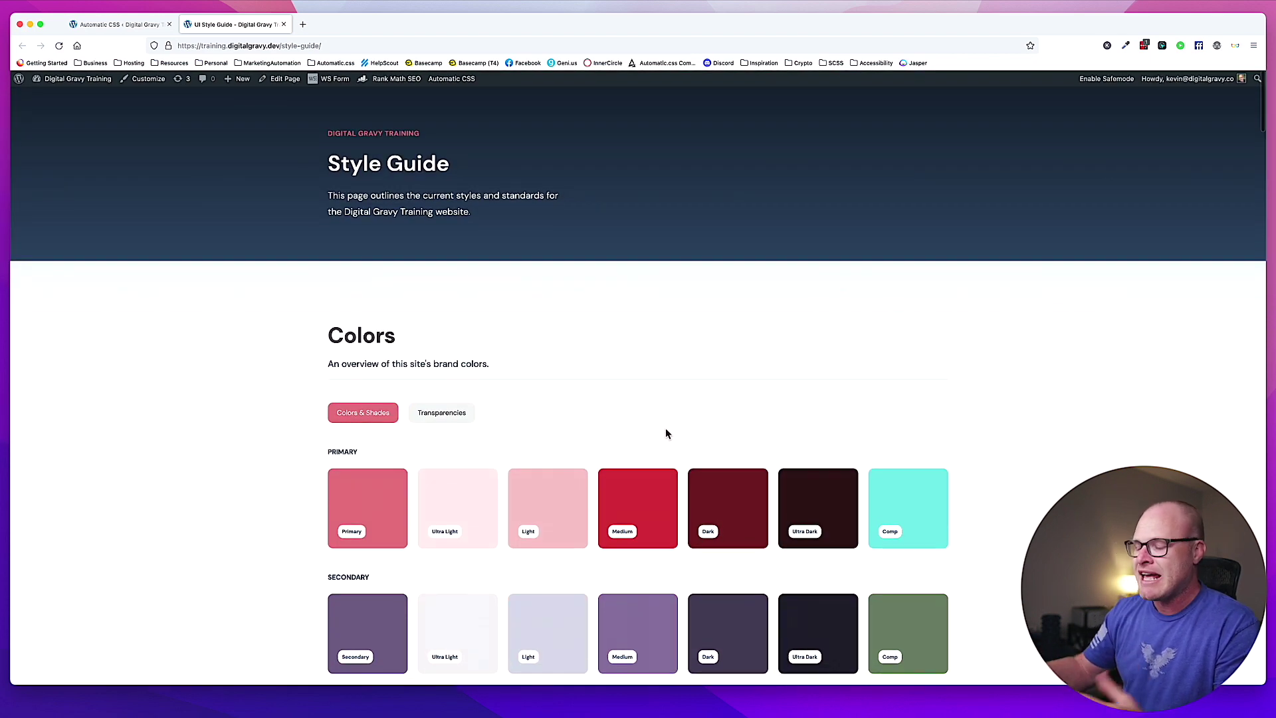
key("super+r")
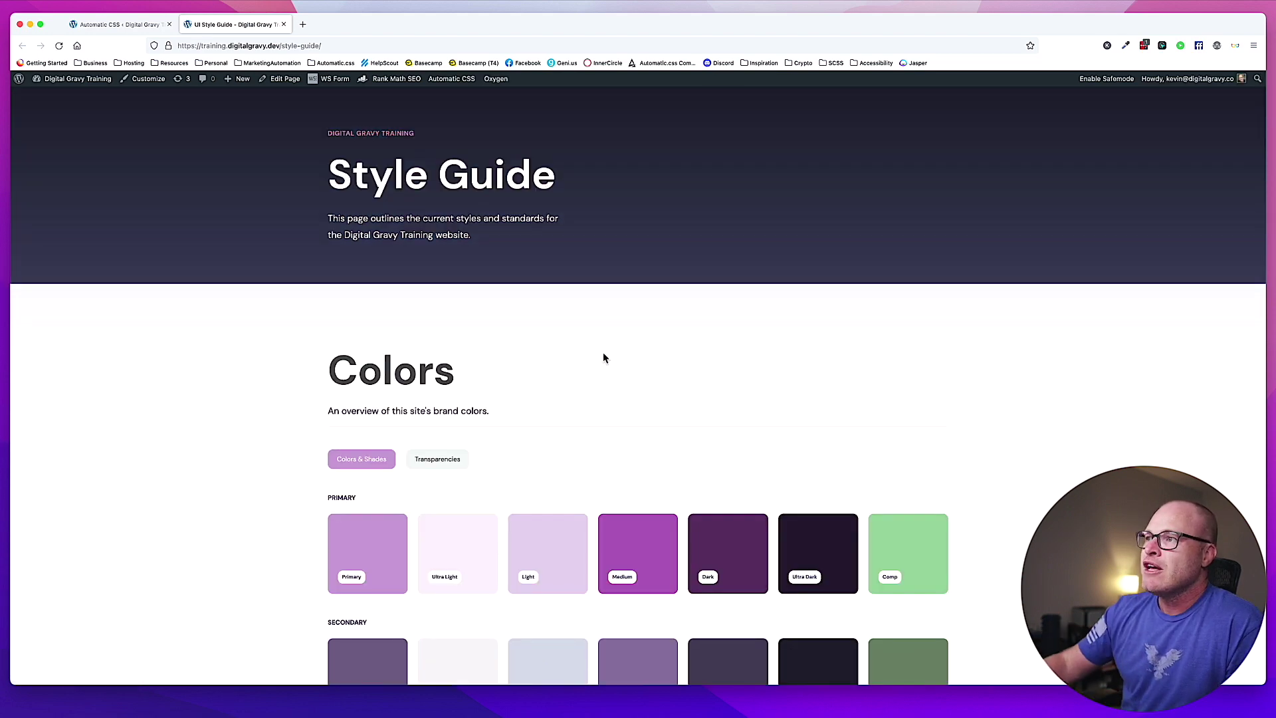
Highlight the Style Guide, Colors and Heading 1 samples to compare the new heading sizes.
left_click_drag(336, 174, 557, 193)
left_click_drag(458, 373, 338, 366)
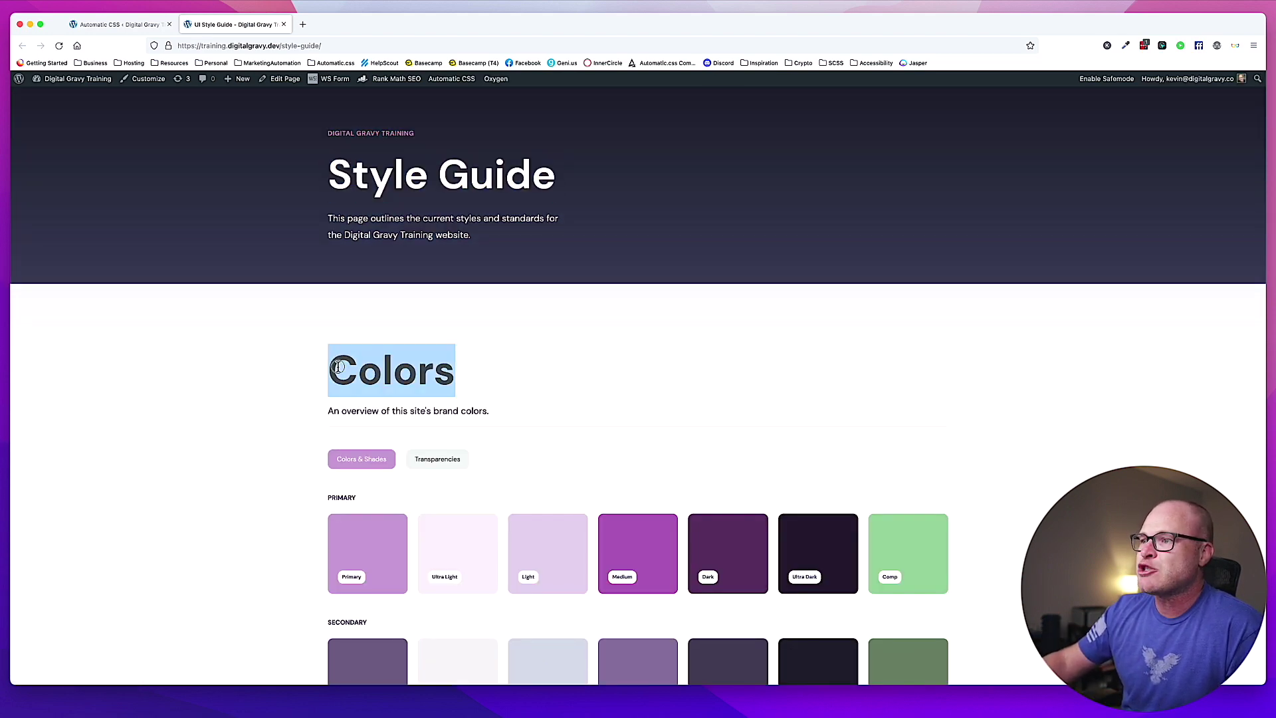
scroll(450, 364, "down", 15)
left_click_drag(541, 242, 347, 243)
left_click_drag(348, 445, 688, 511)
left_click(687, 510)
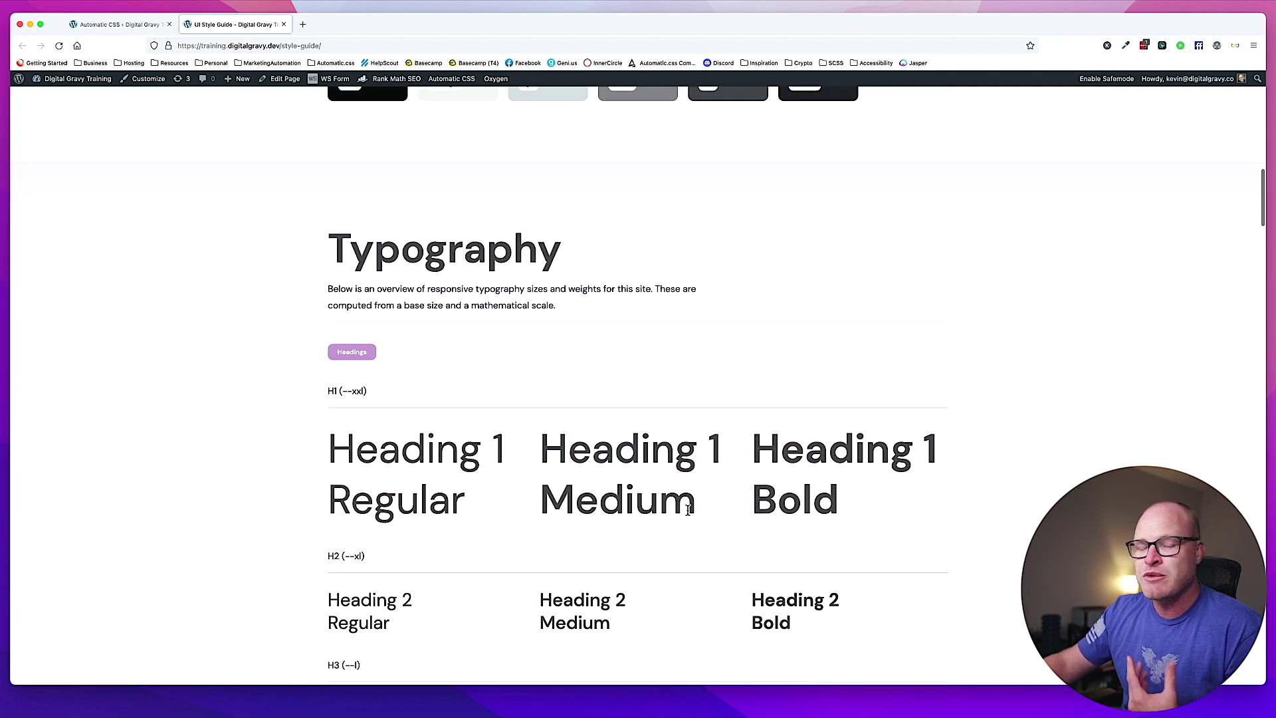
key("super+alt+m")
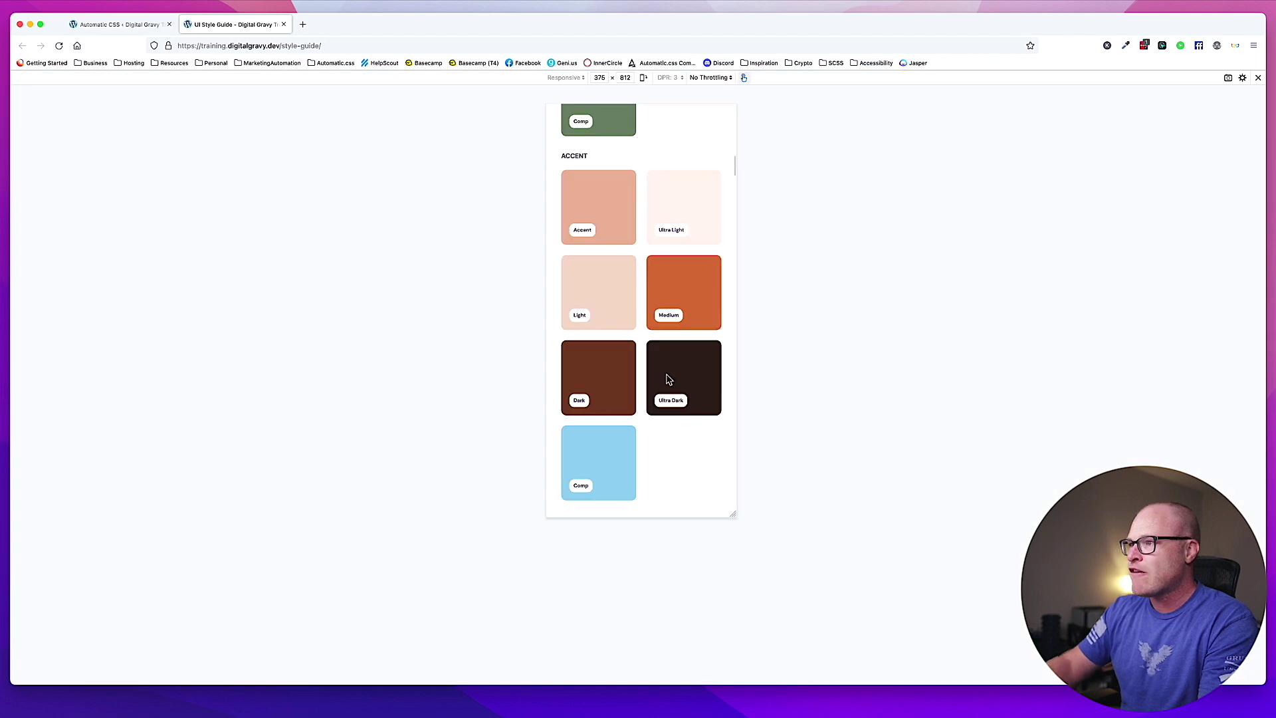
scroll(716, 342, "up", 5)
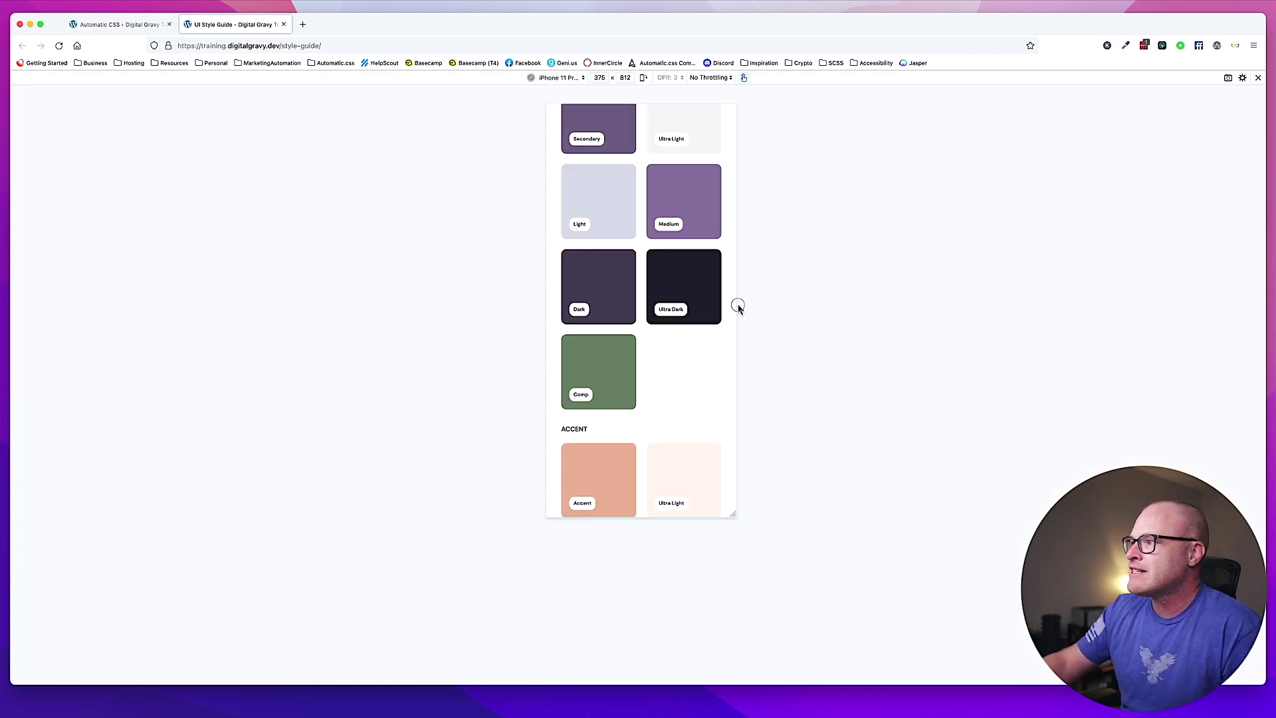
left_click_drag(738, 307, 1043, 336)
key("super+alt+m")
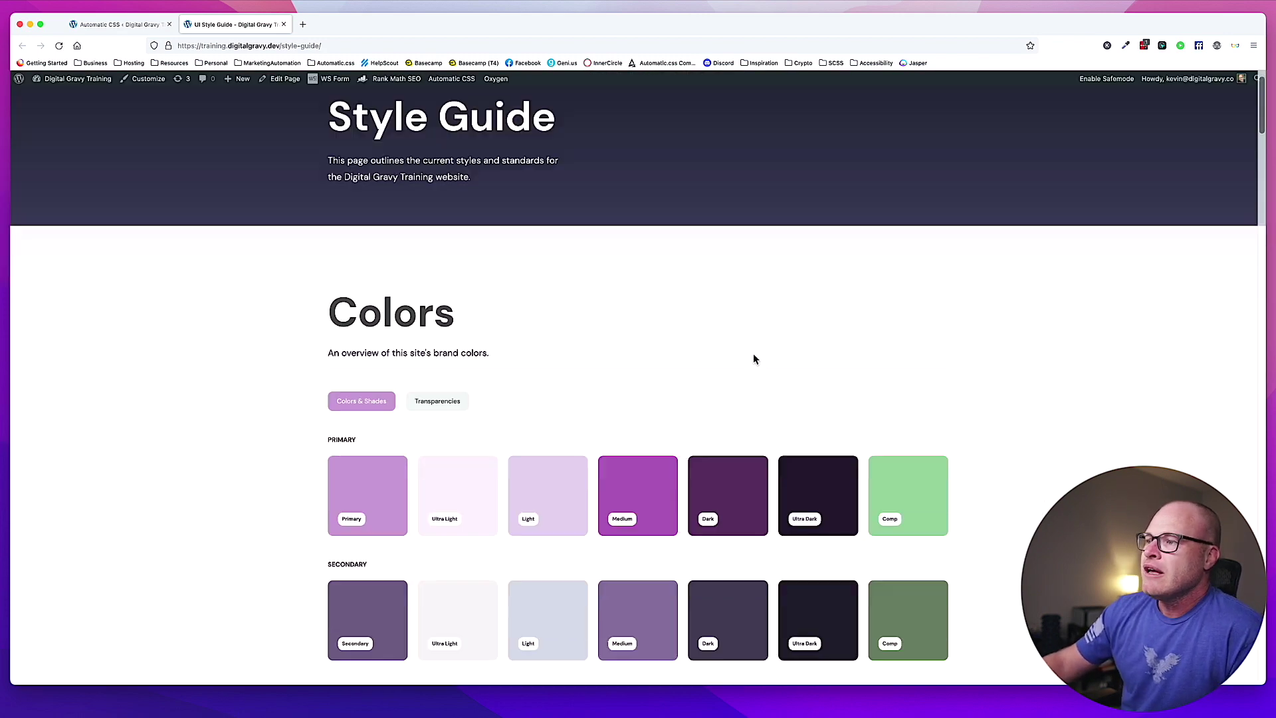
scroll(754, 359, "down", 3)
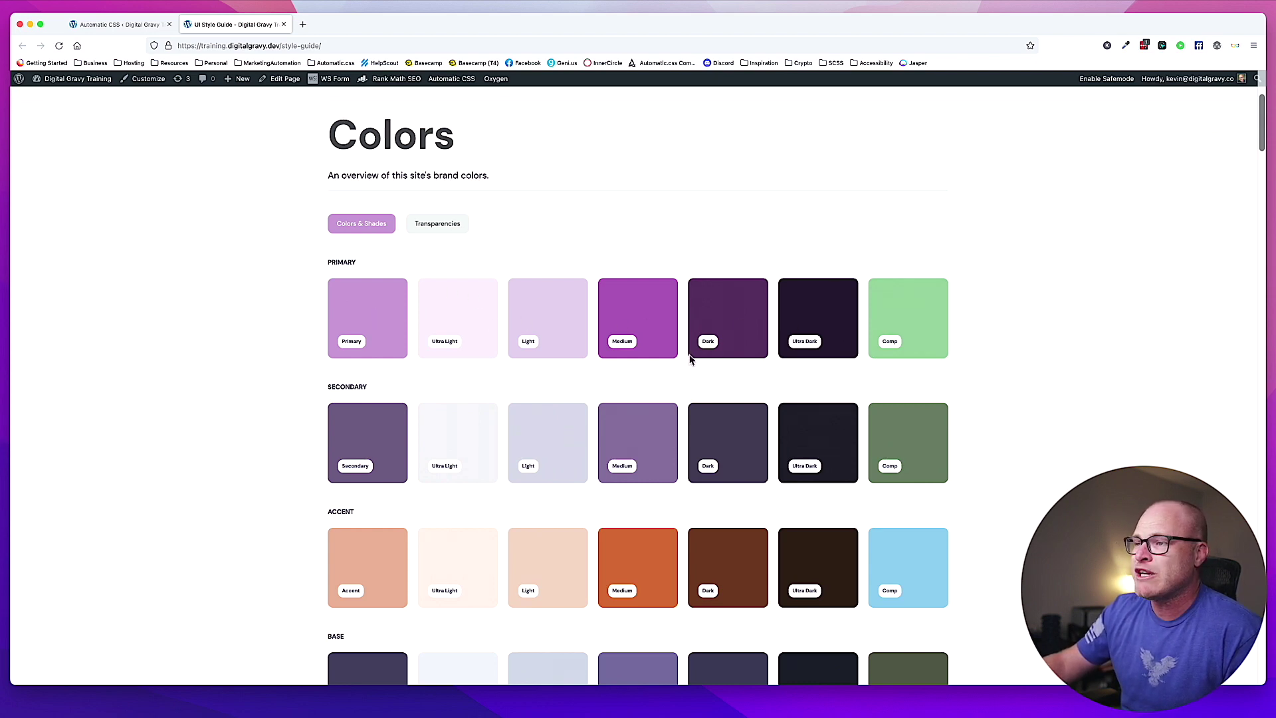
scroll(653, 350, "down", 5)
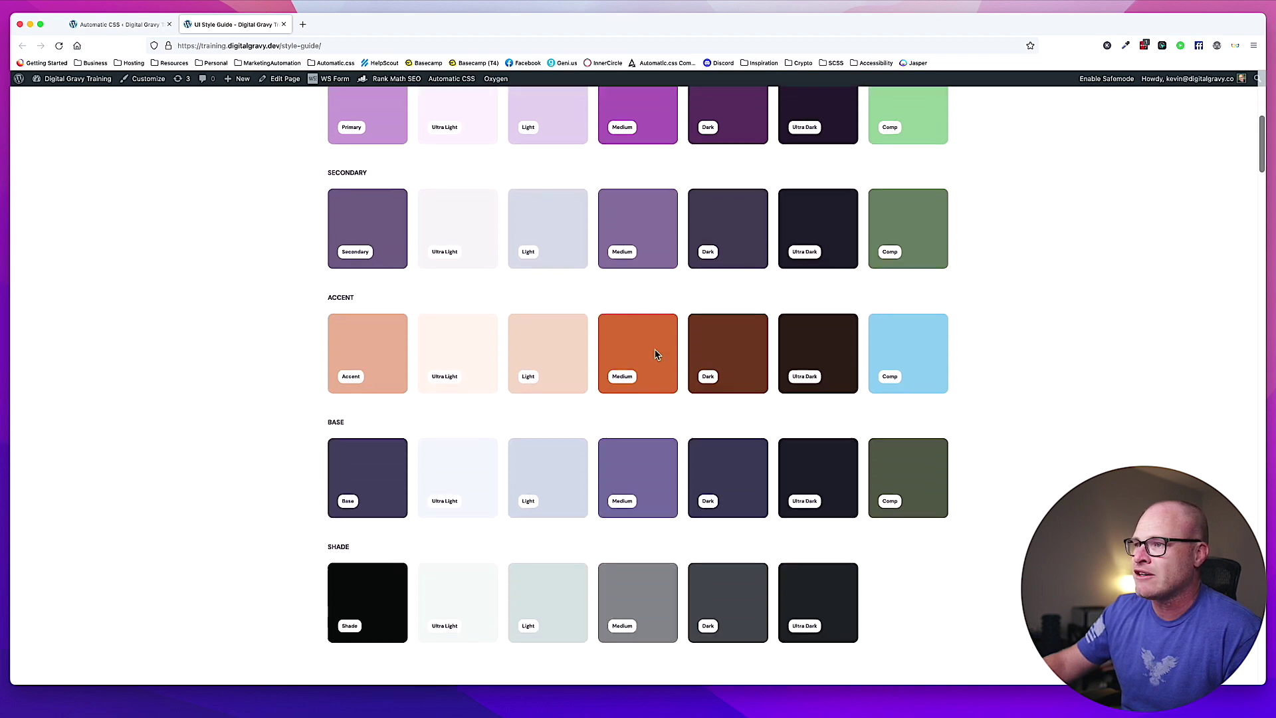
scroll(654, 354, "down", 4)
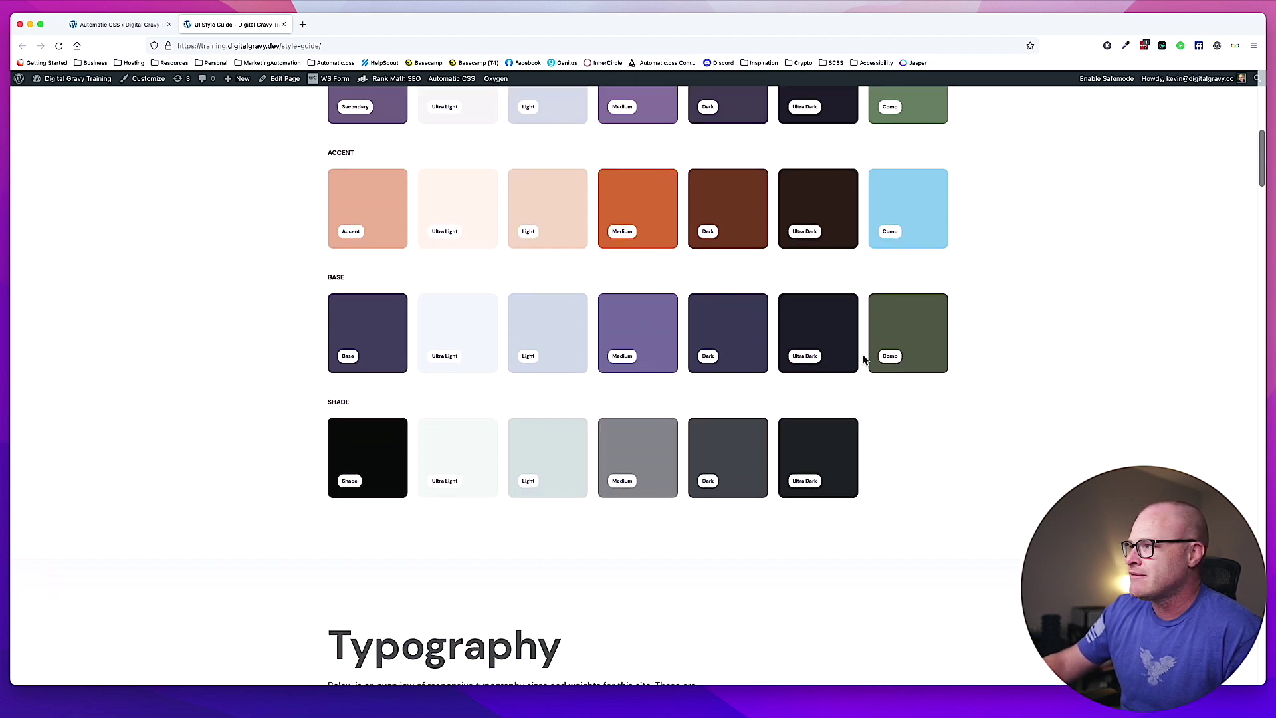
scroll(500, 489, "down", 4)
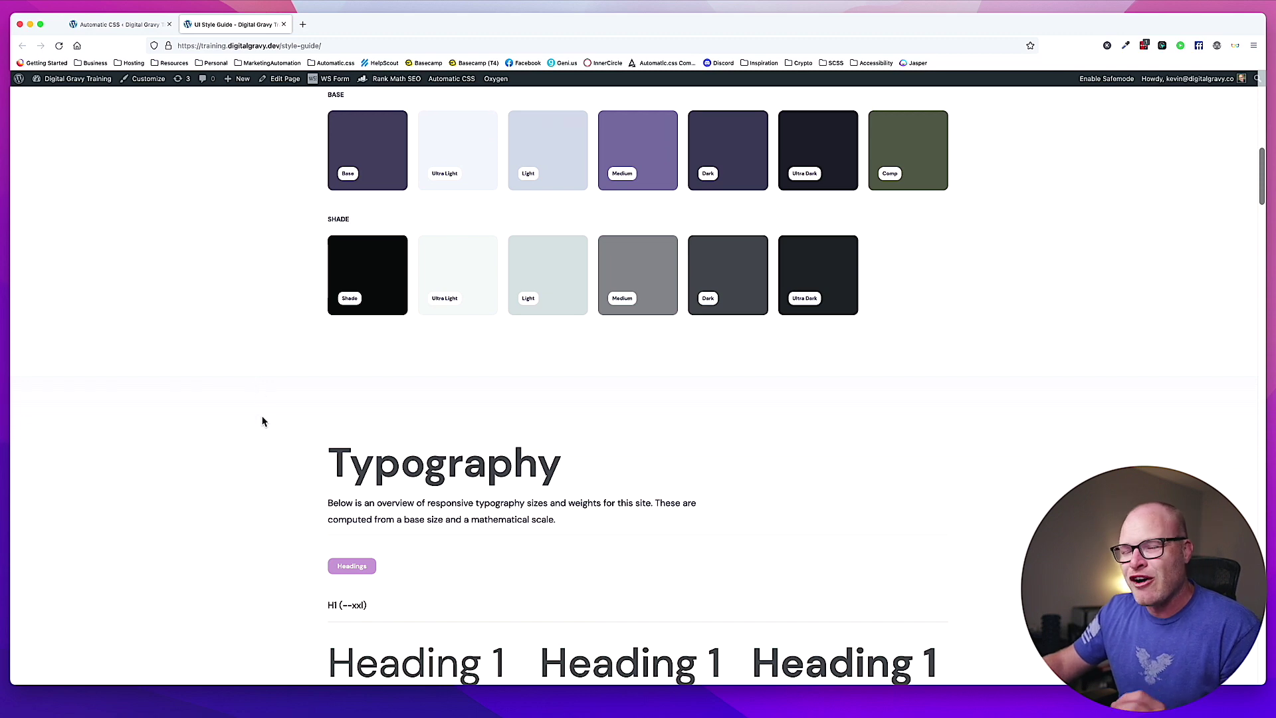
scroll(285, 421, "up", 3)
scroll(285, 422, "down", 4)
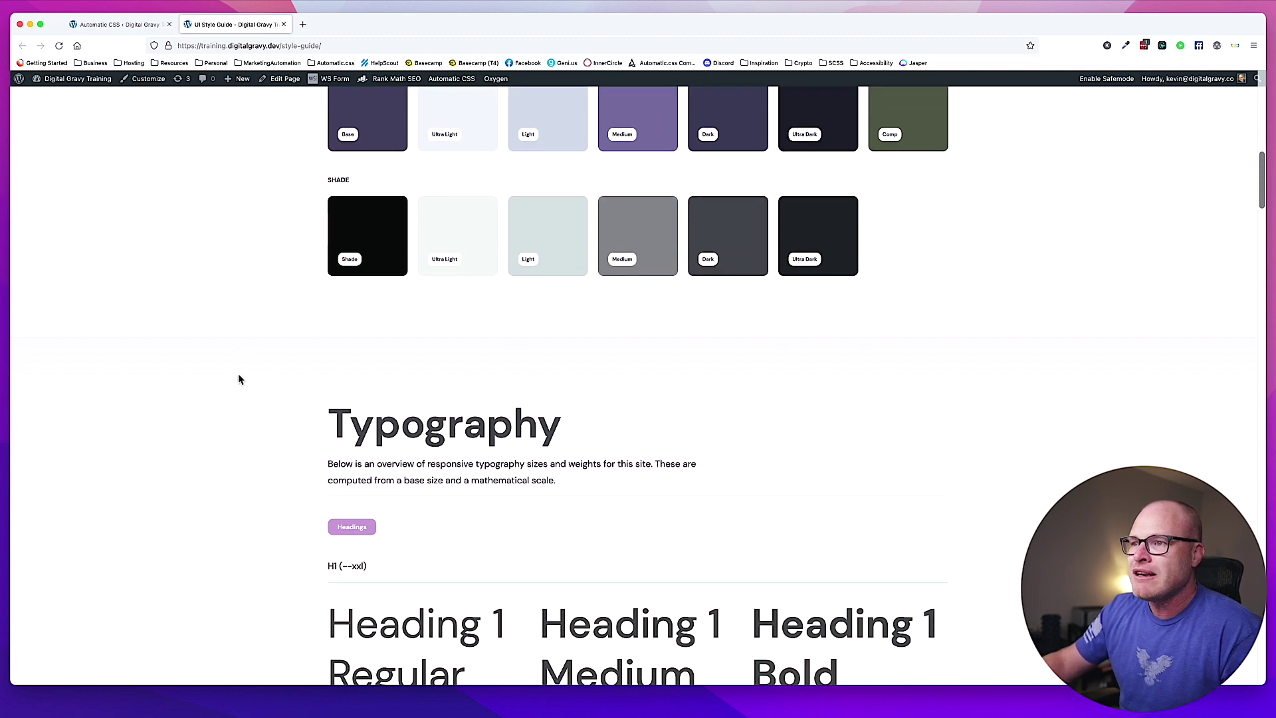
scroll(250, 368, "up", 10)
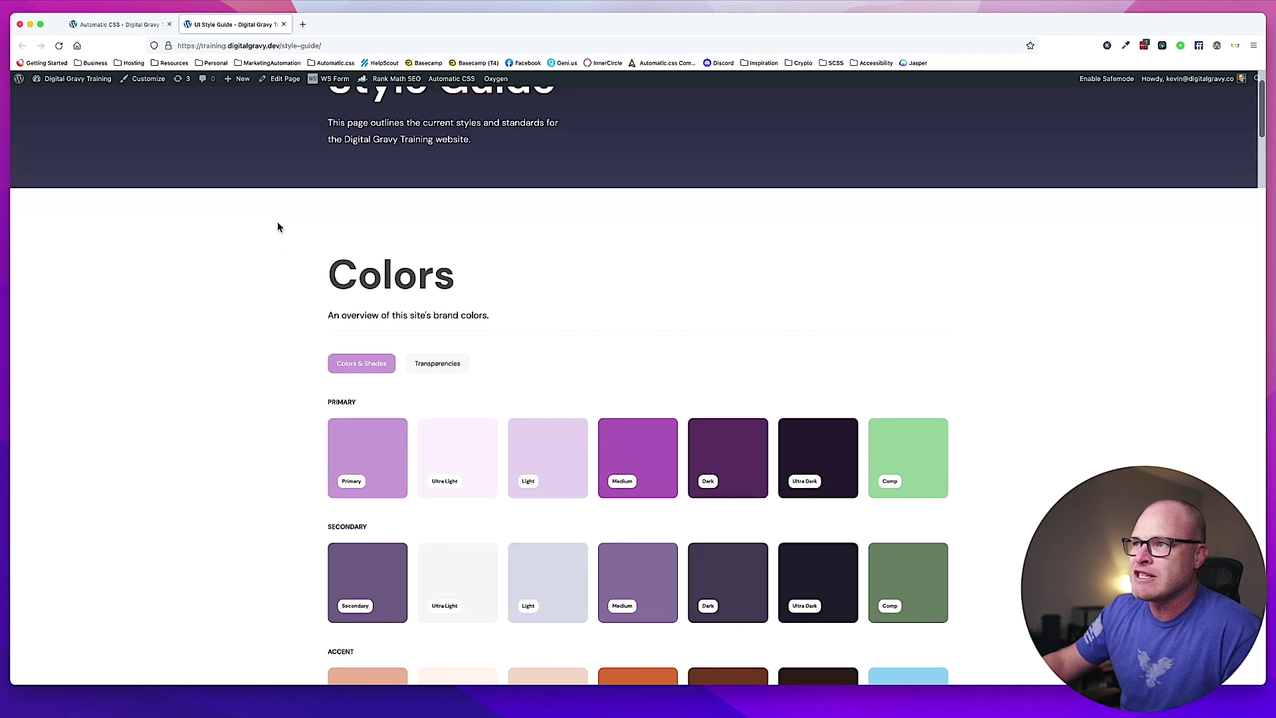
scroll(271, 366, "down", 8)
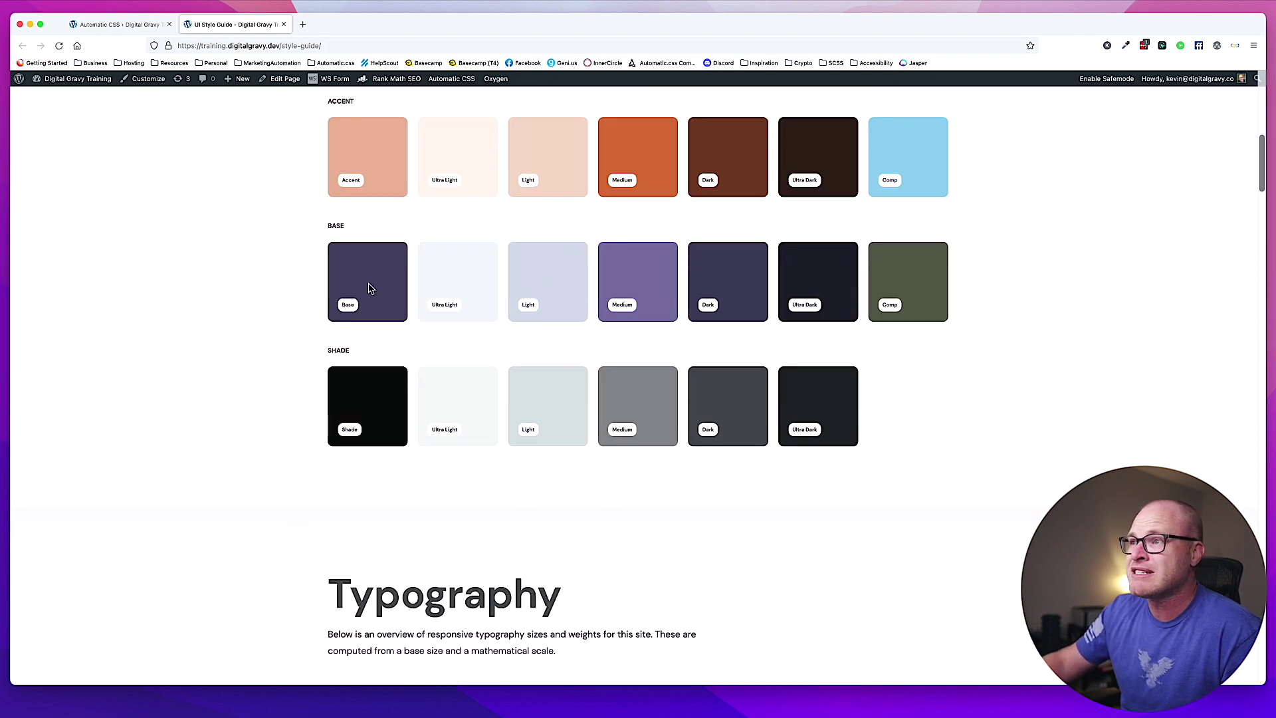
scroll(368, 278, "down", 7)
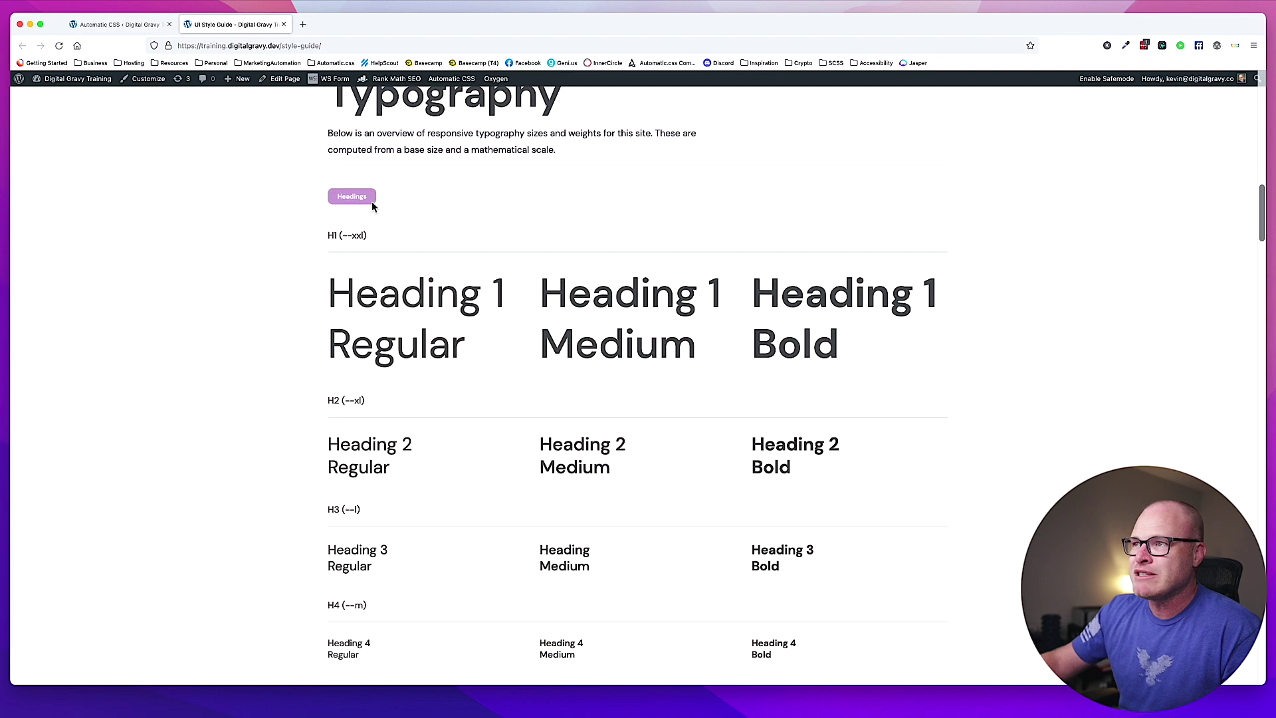
scroll(383, 210, "up", 15)
scroll(343, 345, "down", 4)
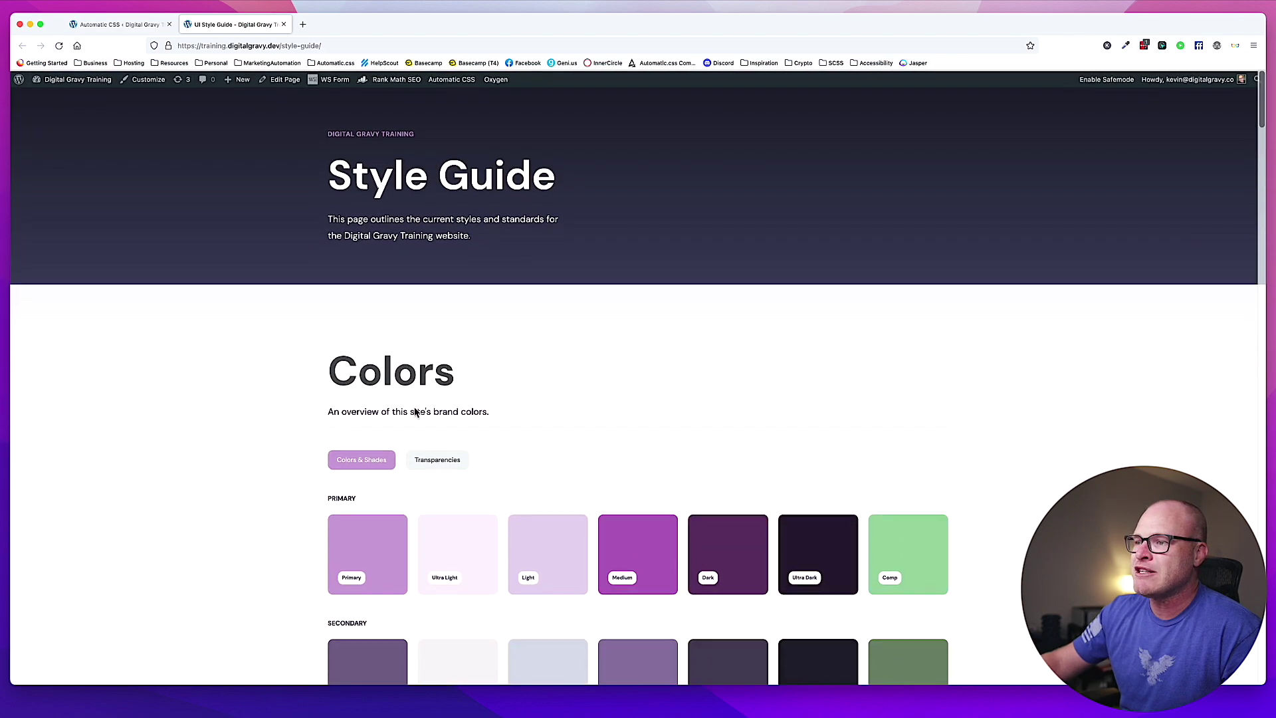
scroll(469, 491, "down", 20)
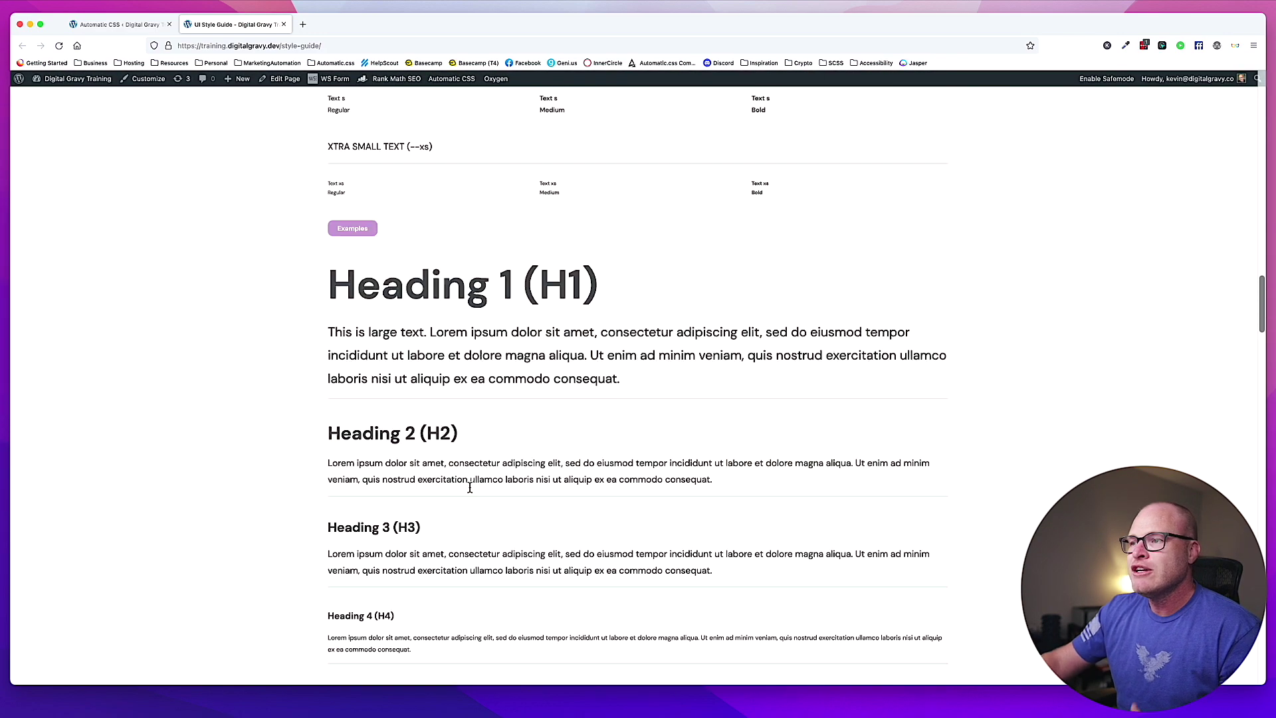
scroll(469, 490, "down", 7)
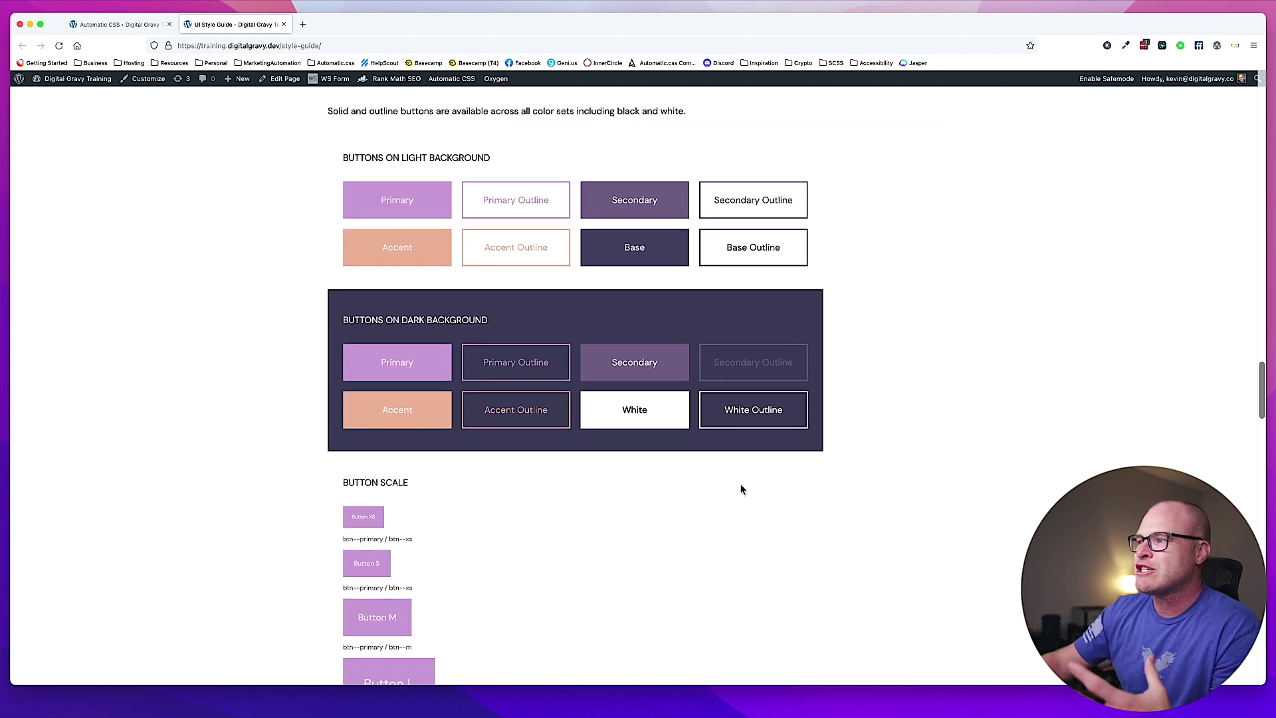
scroll(891, 458, "down", 1)
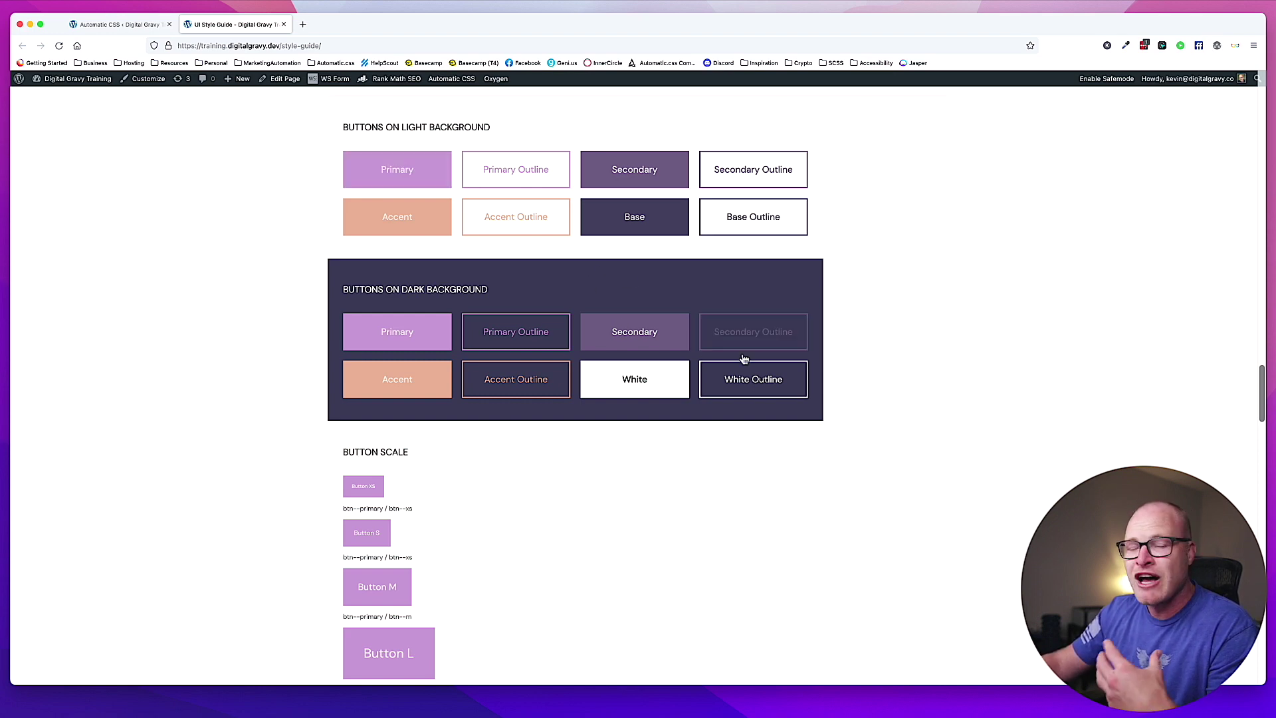
scroll(743, 357, "down", 10)
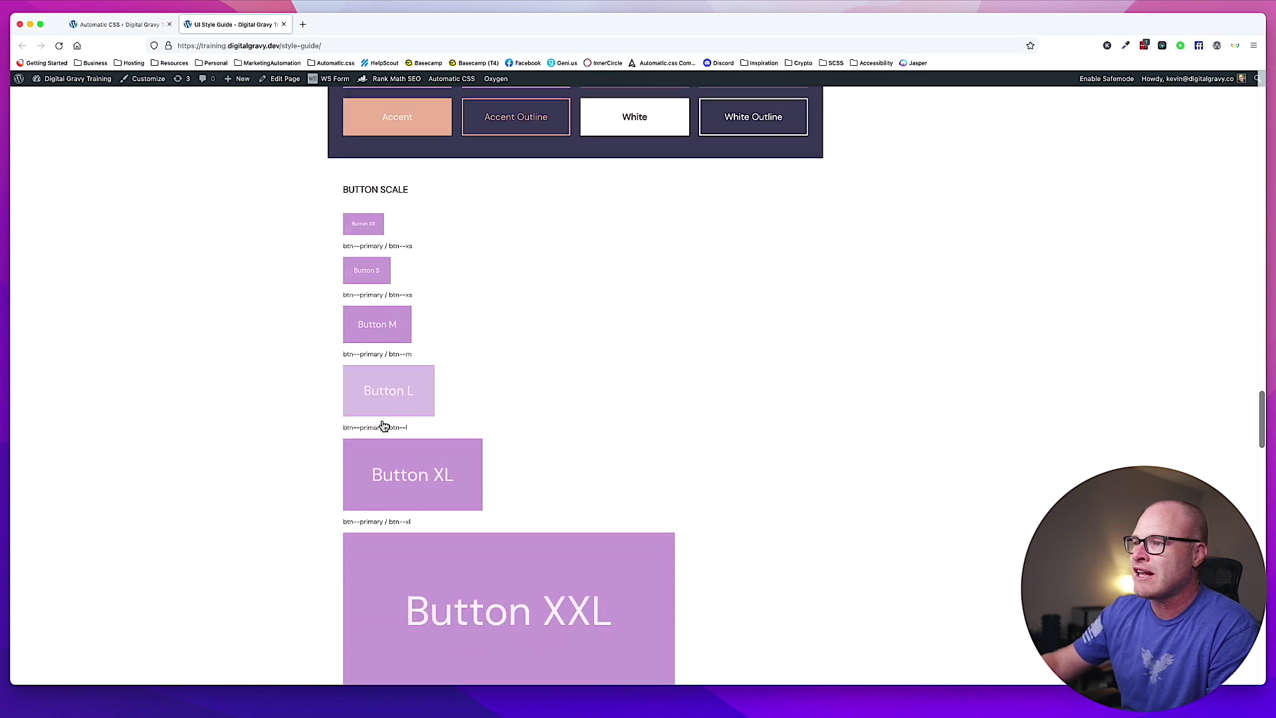
scroll(660, 449, "down", 10)
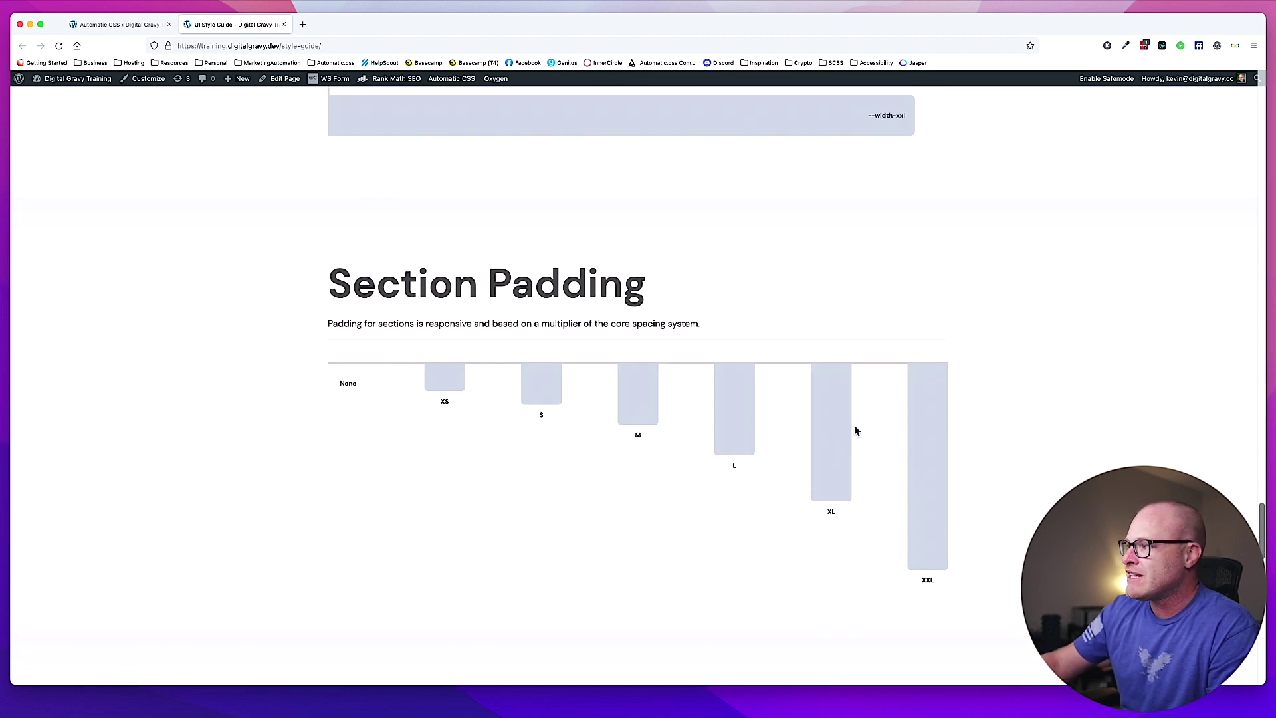
scroll(855, 430, "up", 5)
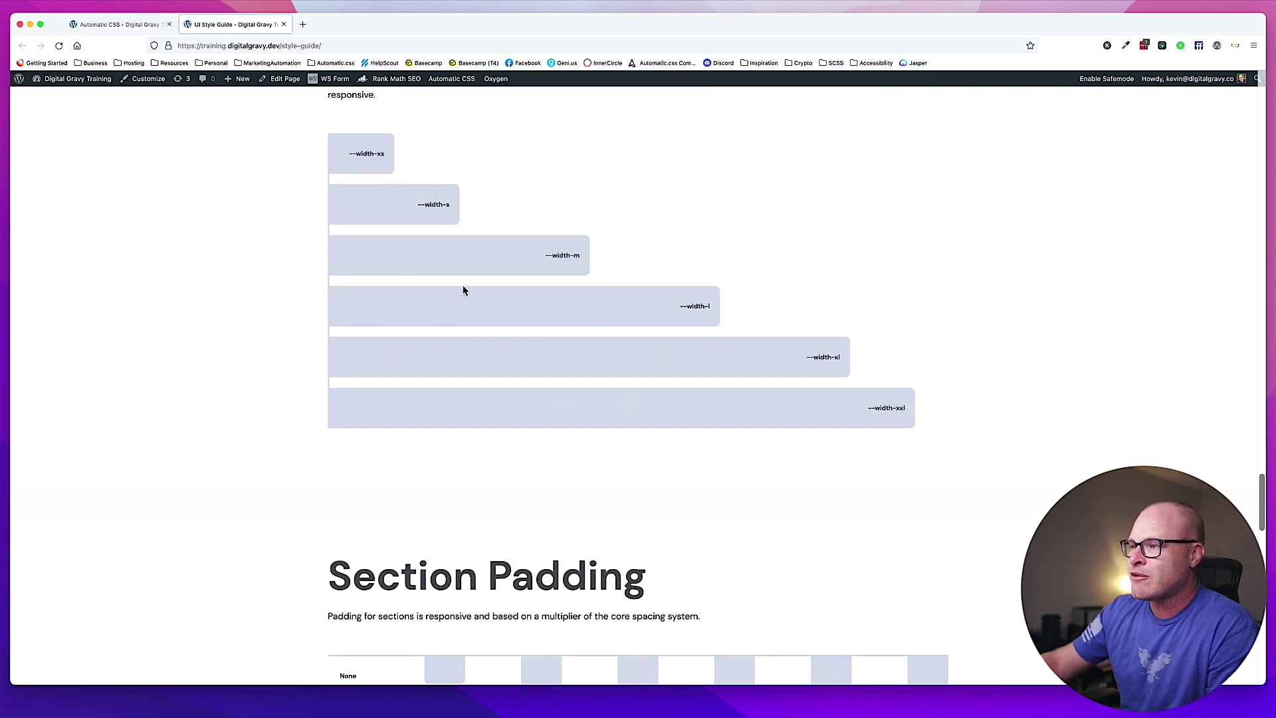
scroll(680, 431, "down", 2)
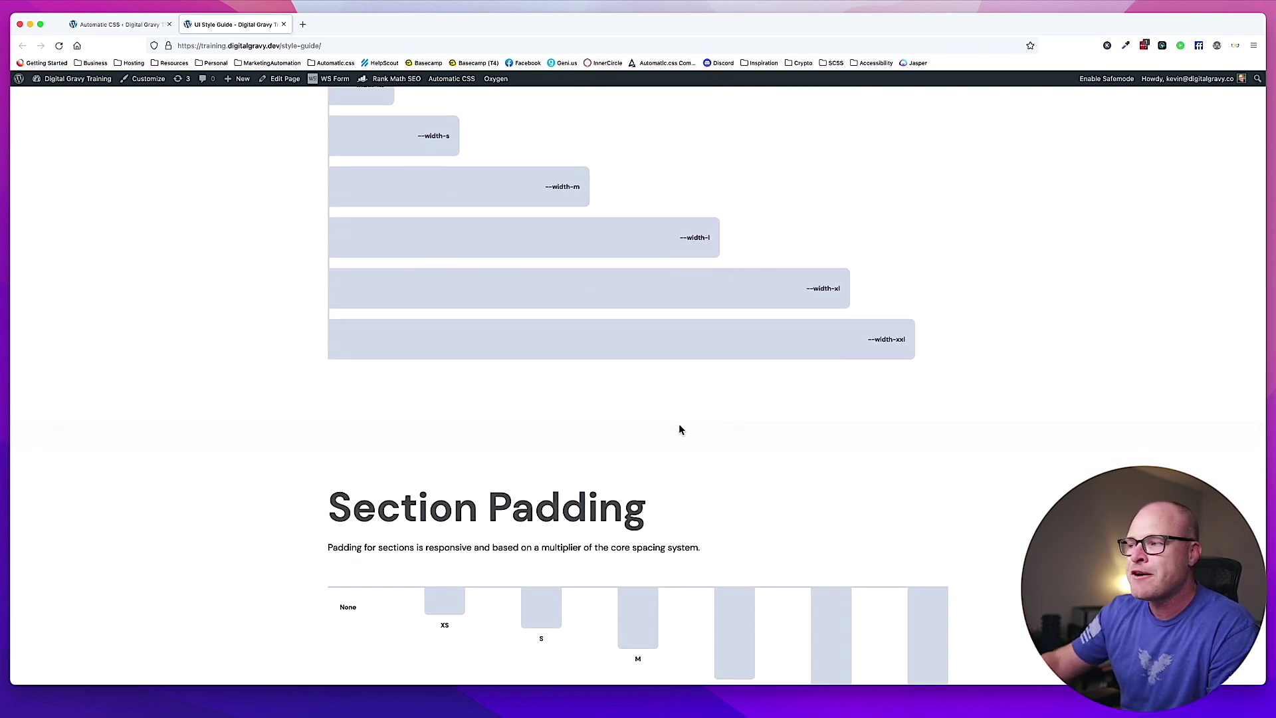
scroll(617, 389, "down", 10)
scroll(617, 393, "down", 20)
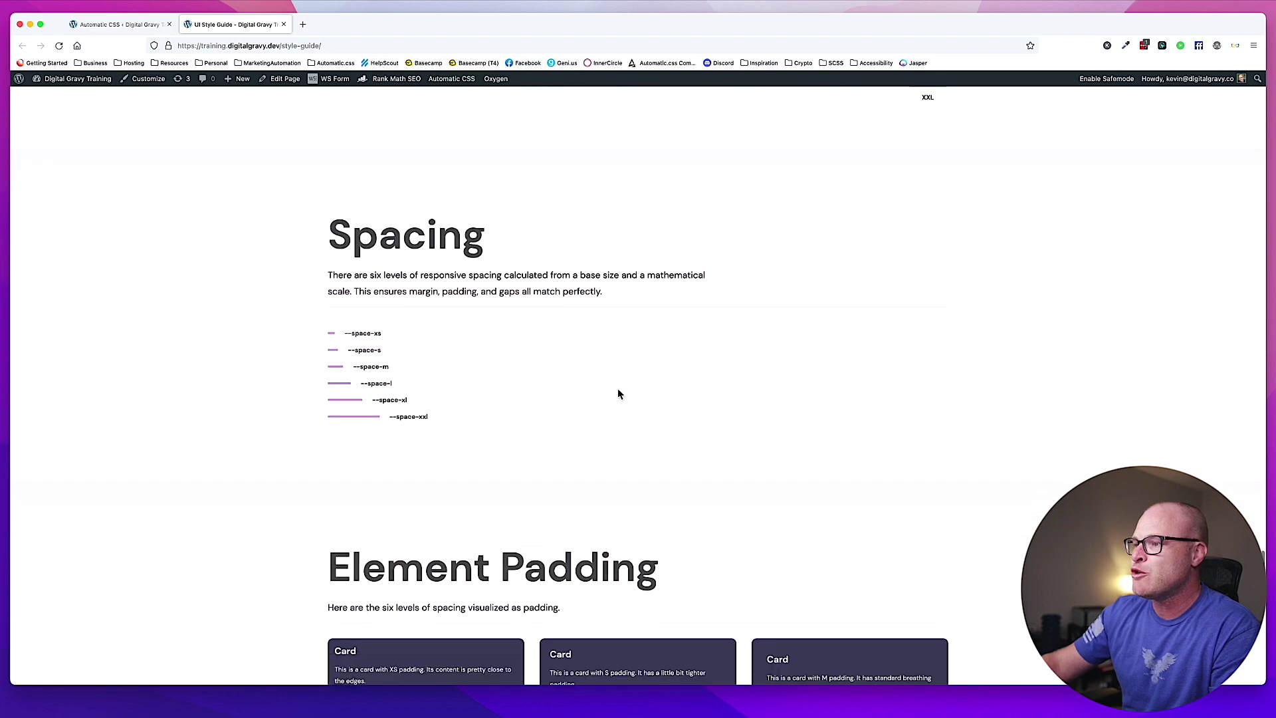
scroll(619, 394, "up", 11)
scroll(618, 395, "up", 15)
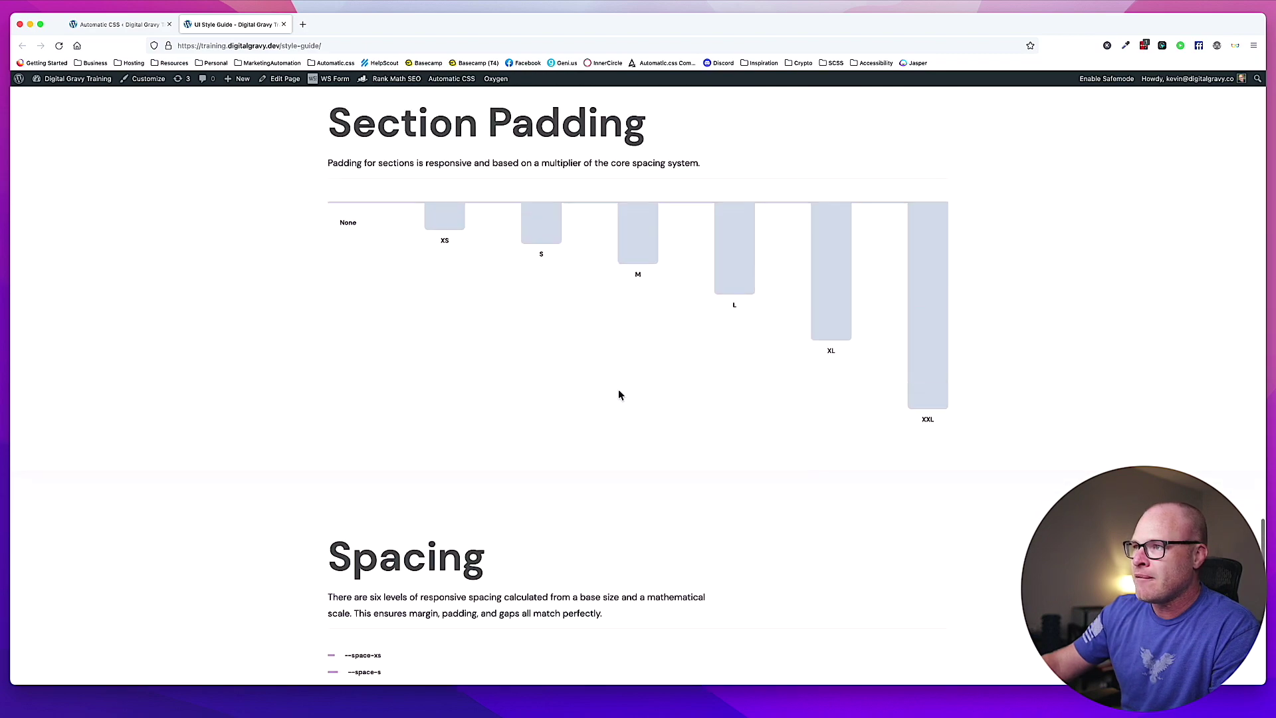
scroll(618, 395, "down", 20)
scroll(618, 395, "up", 1)
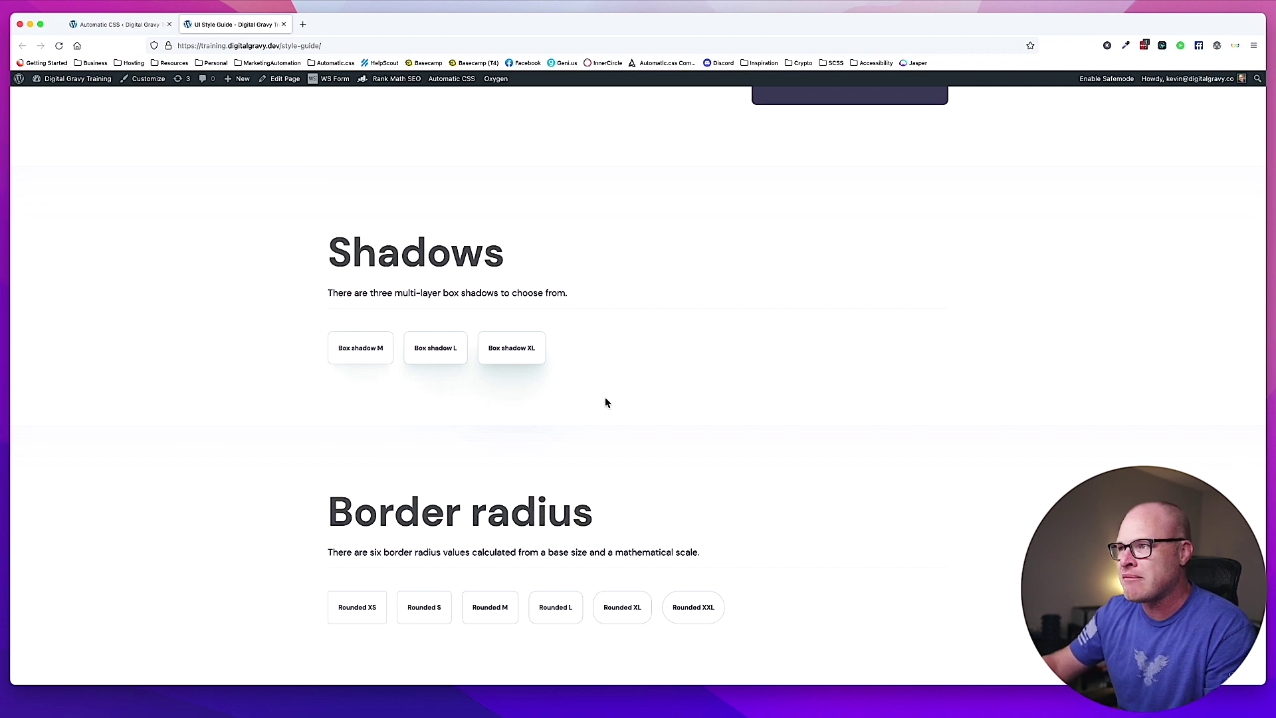
scroll(602, 402, "up", 20)
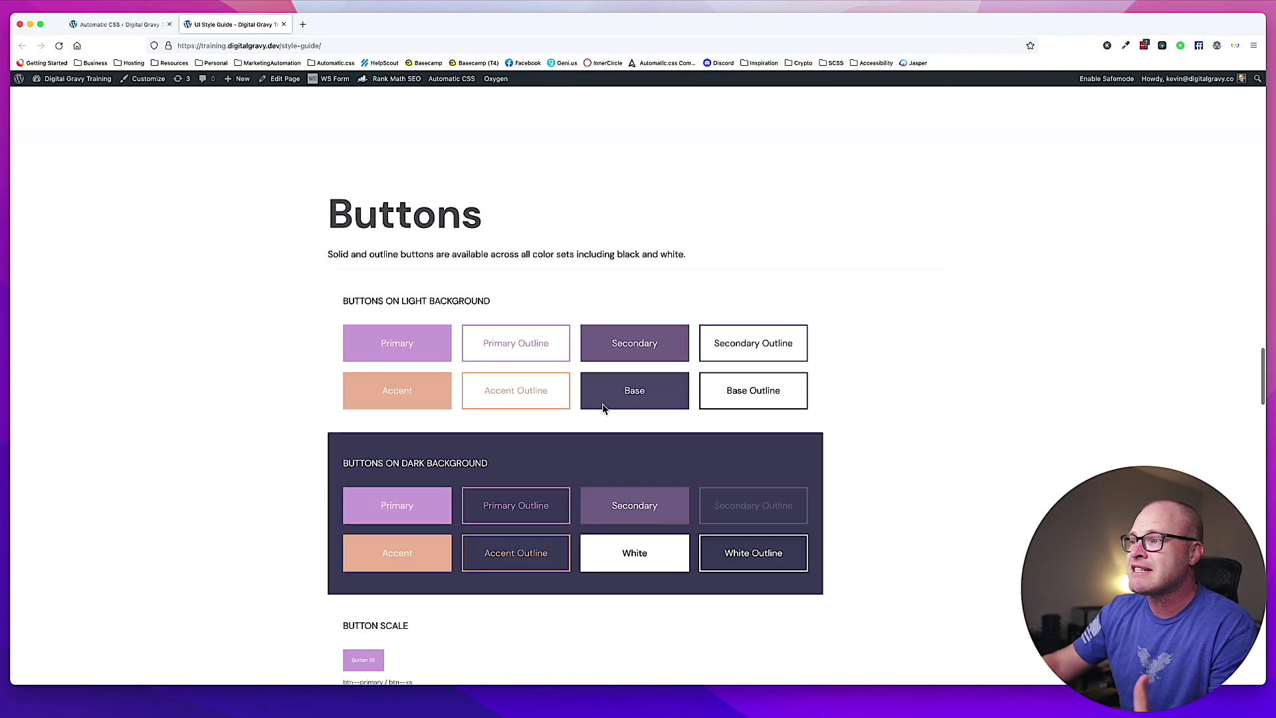
scroll(603, 408, "up", 20)
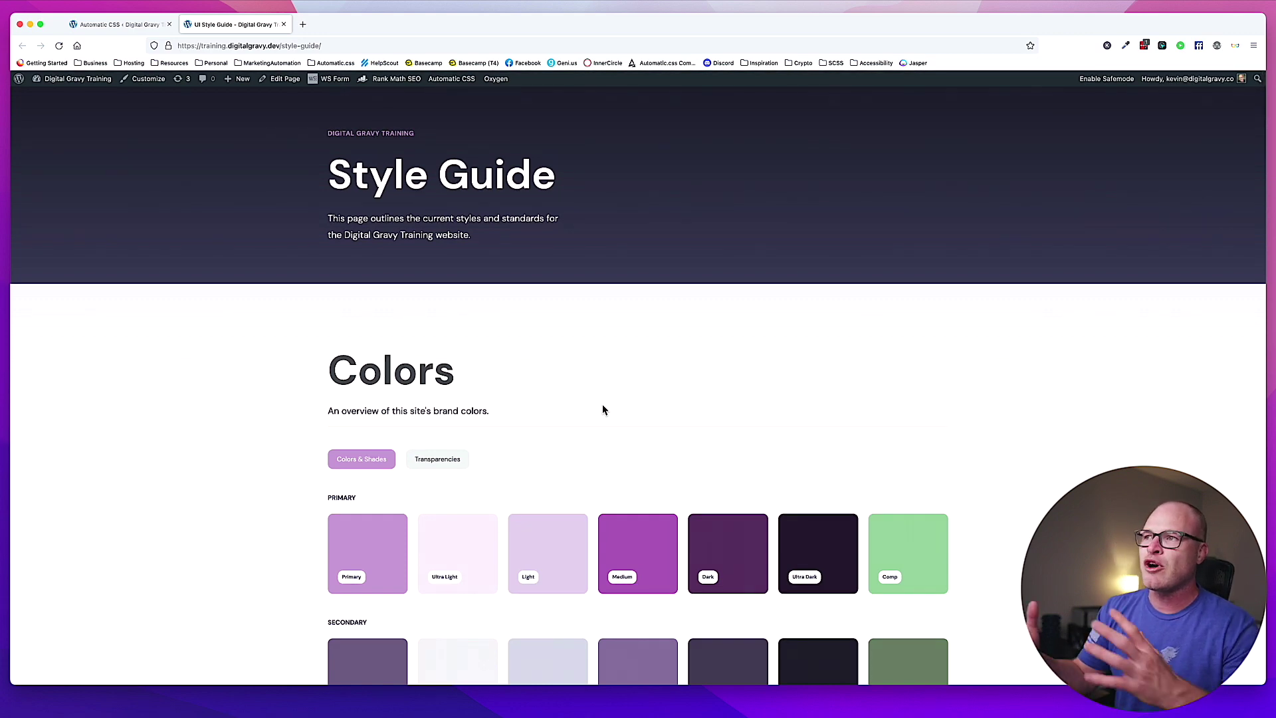
scroll(604, 410, "down", 20)
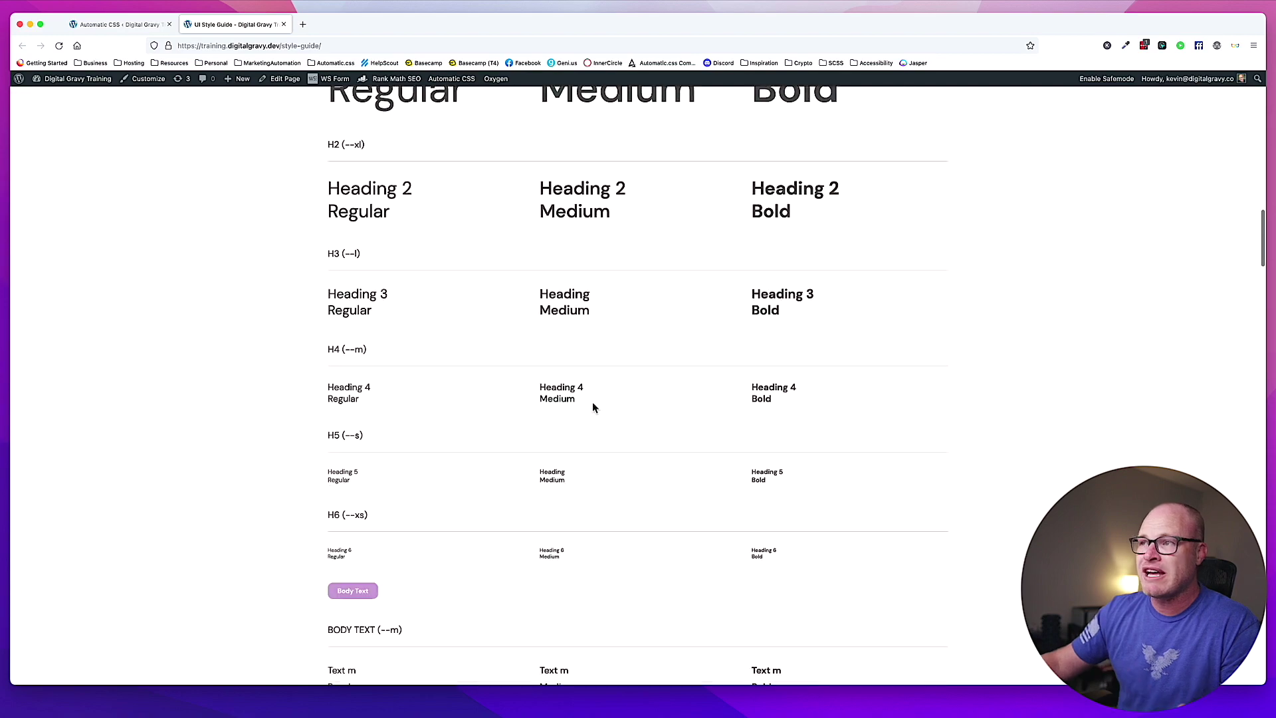
scroll(574, 410, "down", 10)
scroll(574, 412, "up", 20)
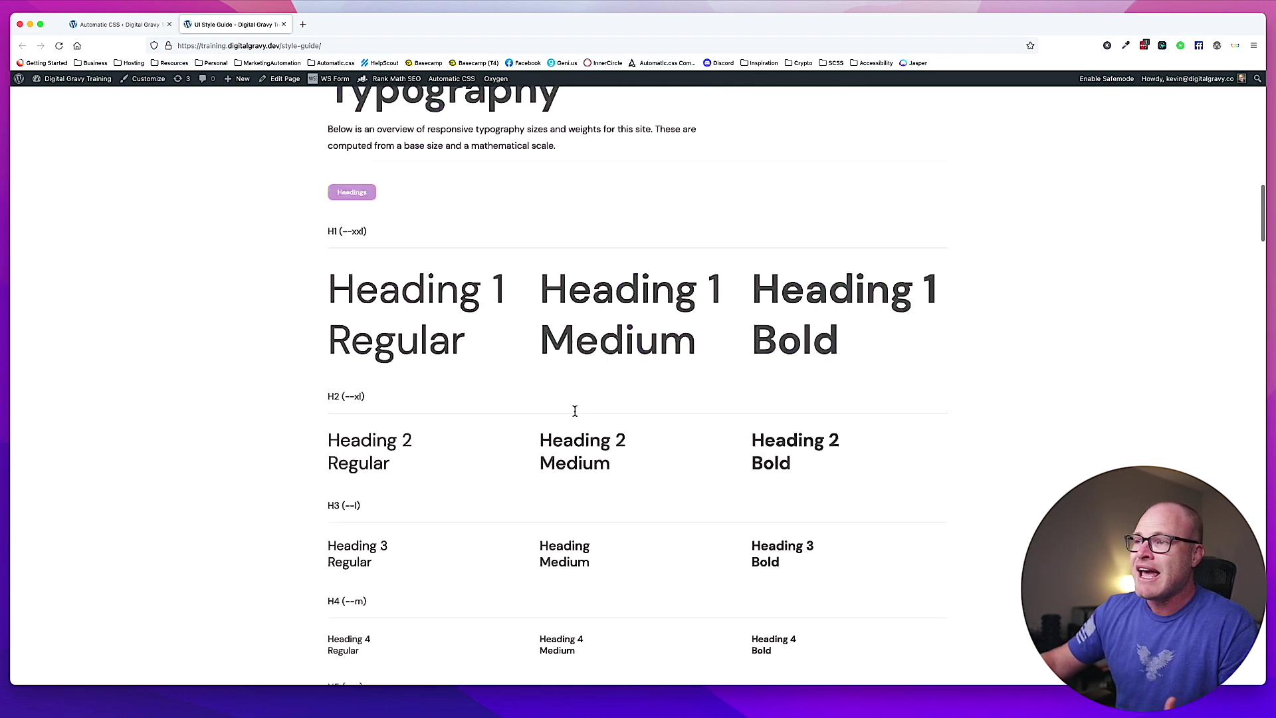
scroll(576, 416, "down", 5)
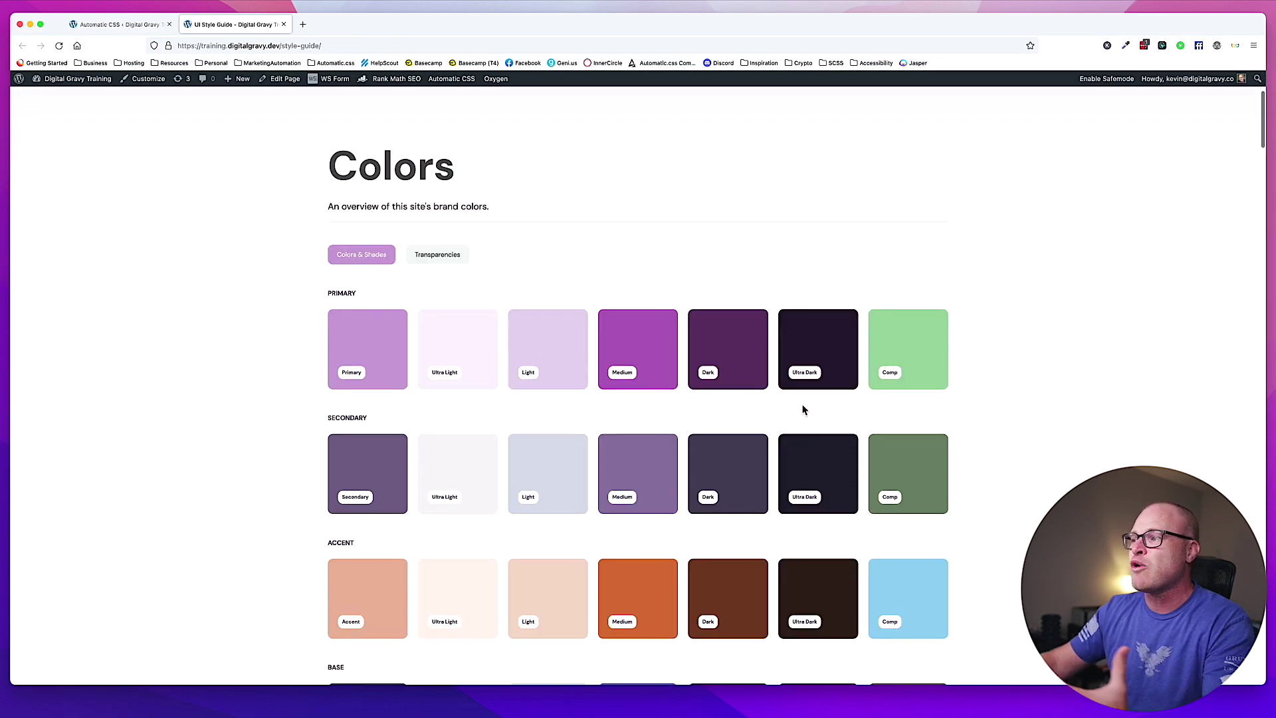
scroll(492, 405, "down", 5)
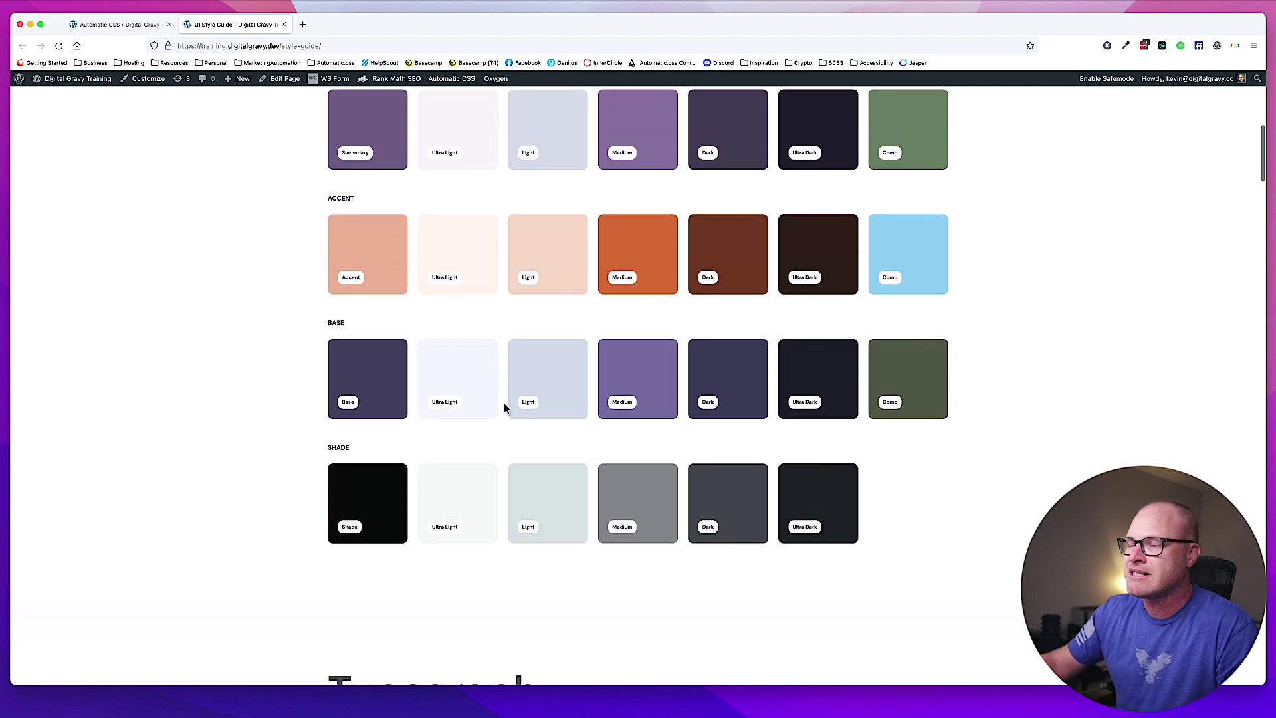
scroll(505, 418, "up", 2)
scroll(505, 416, "up", 5)
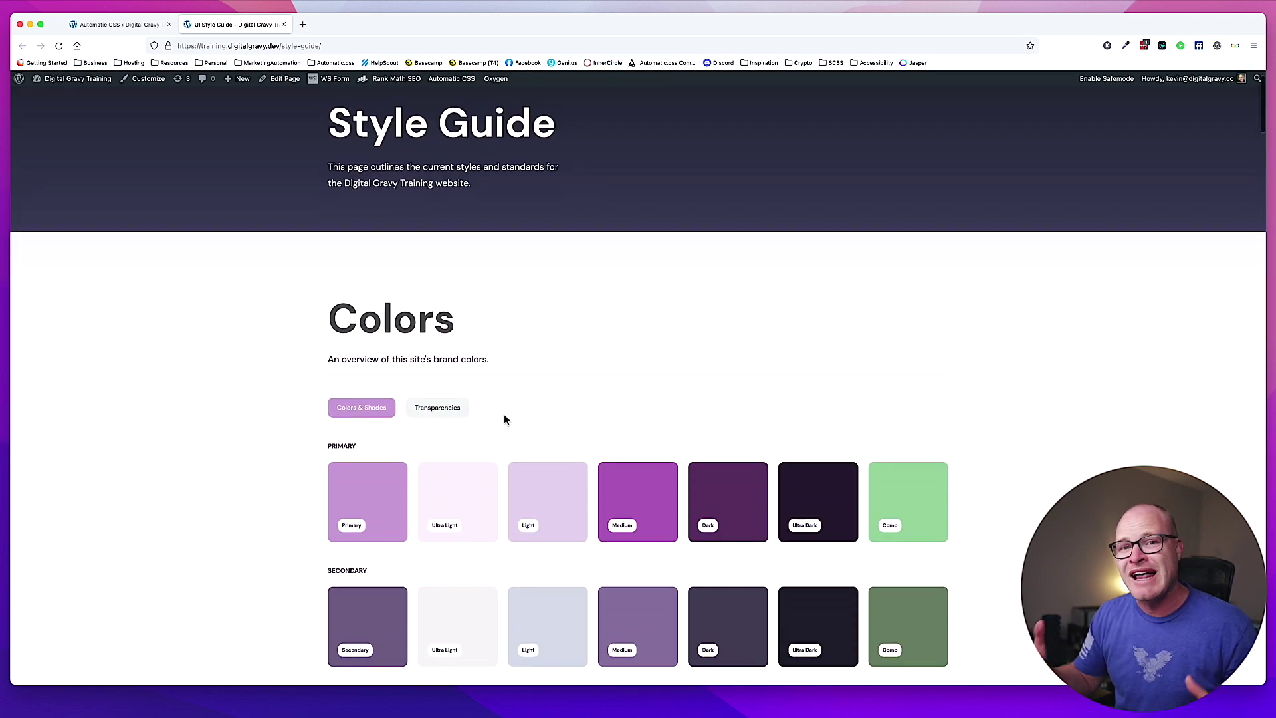
scroll(461, 418, "down", 4)
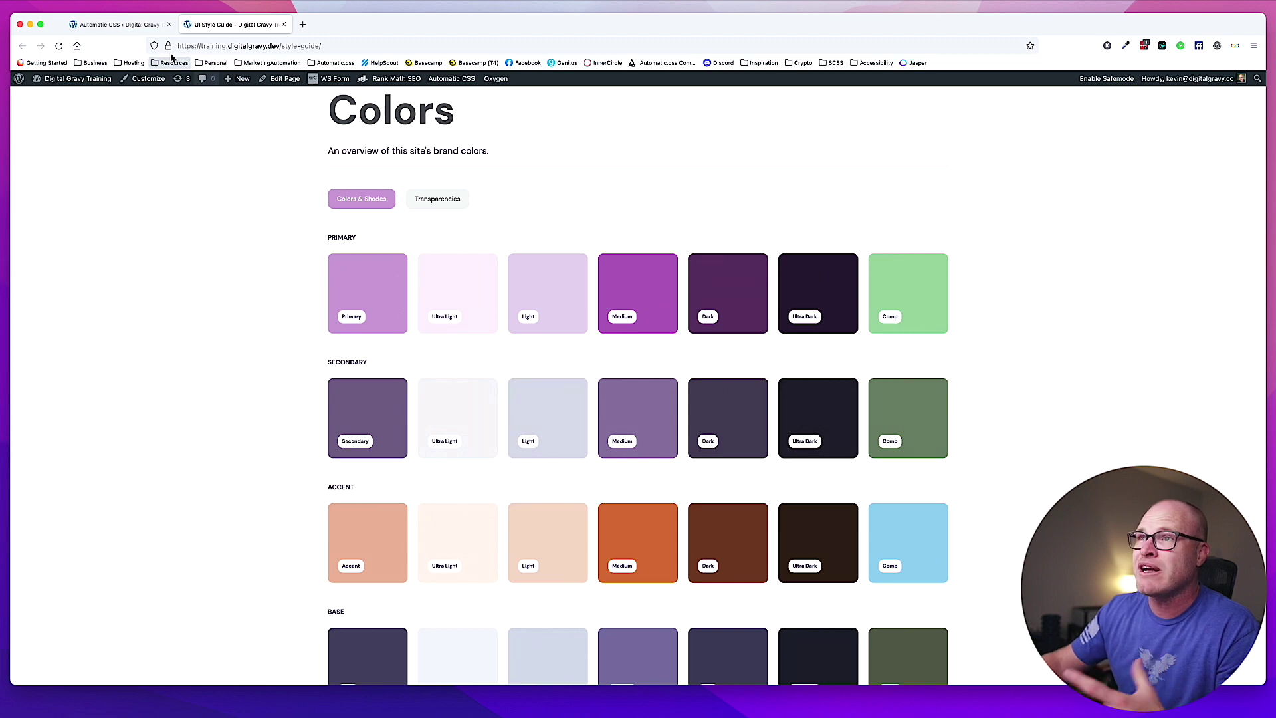
On the Shades settings, set Primary lightness: Light 90, Medium 80, Dark 70, Ultra Dark 60, and save.
left_click(134, 26)
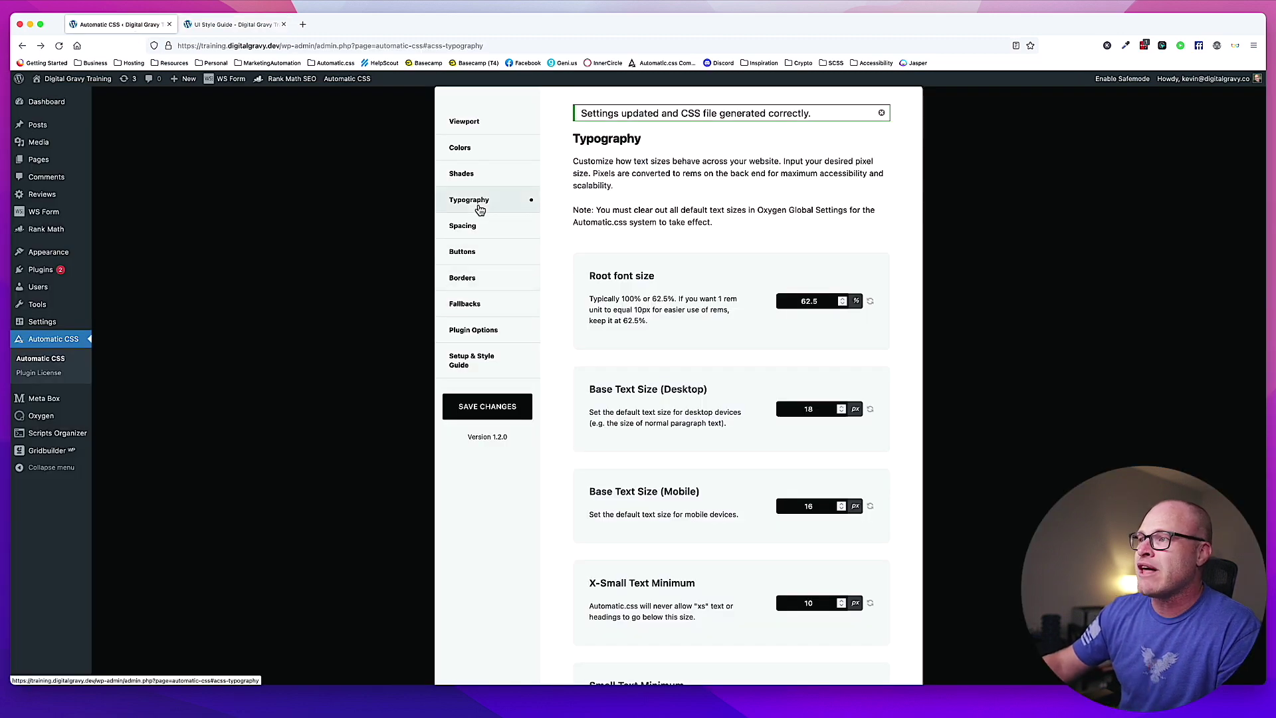
left_click(487, 173)
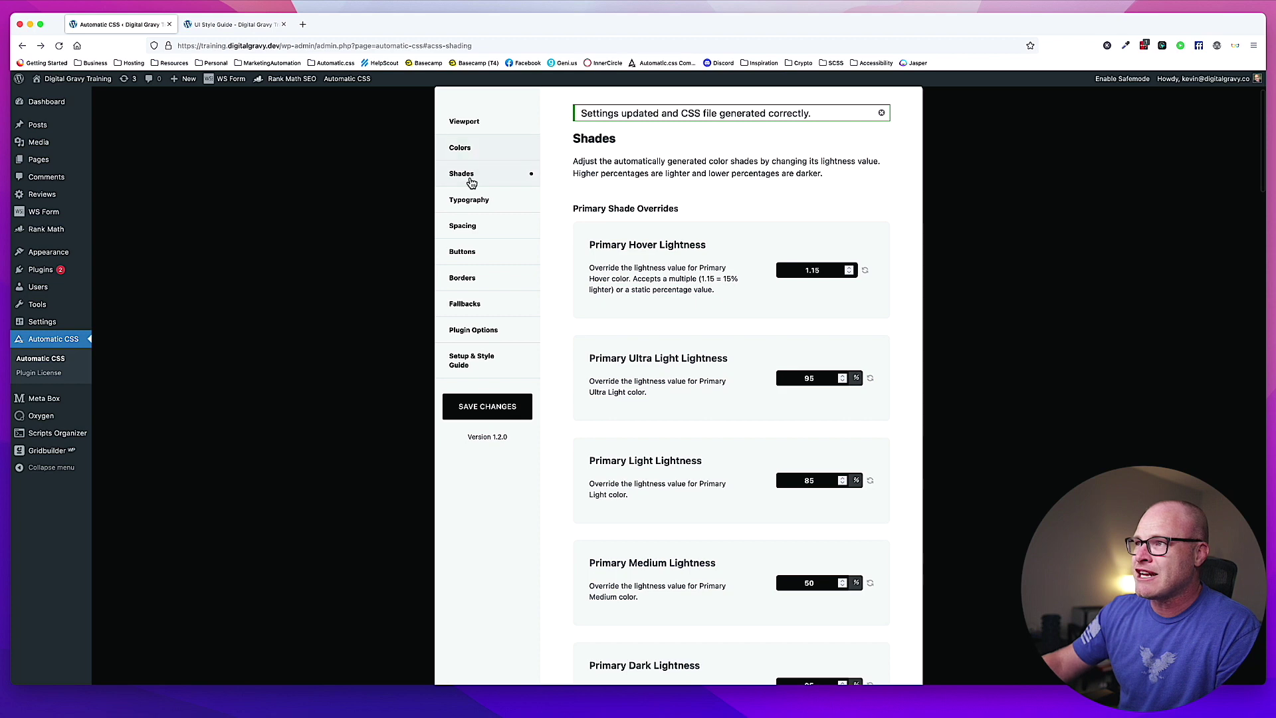
scroll(618, 169, "down", 1)
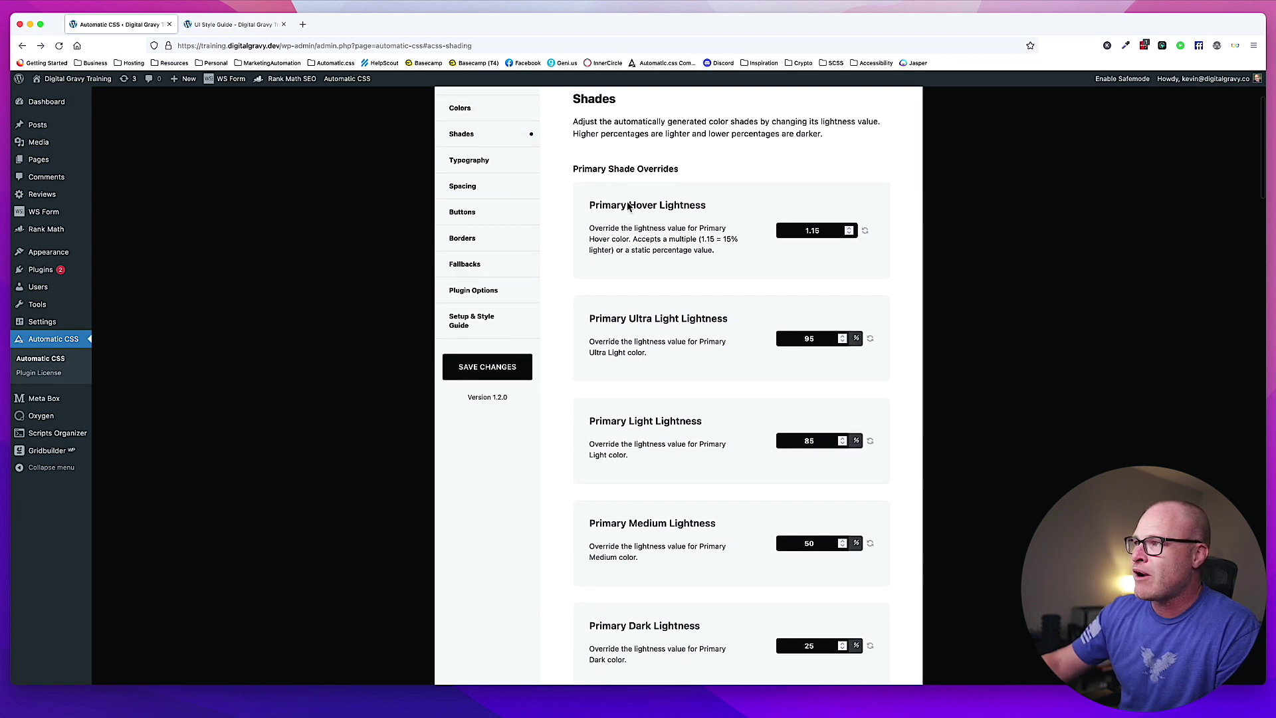
scroll(624, 199, "down", 3)
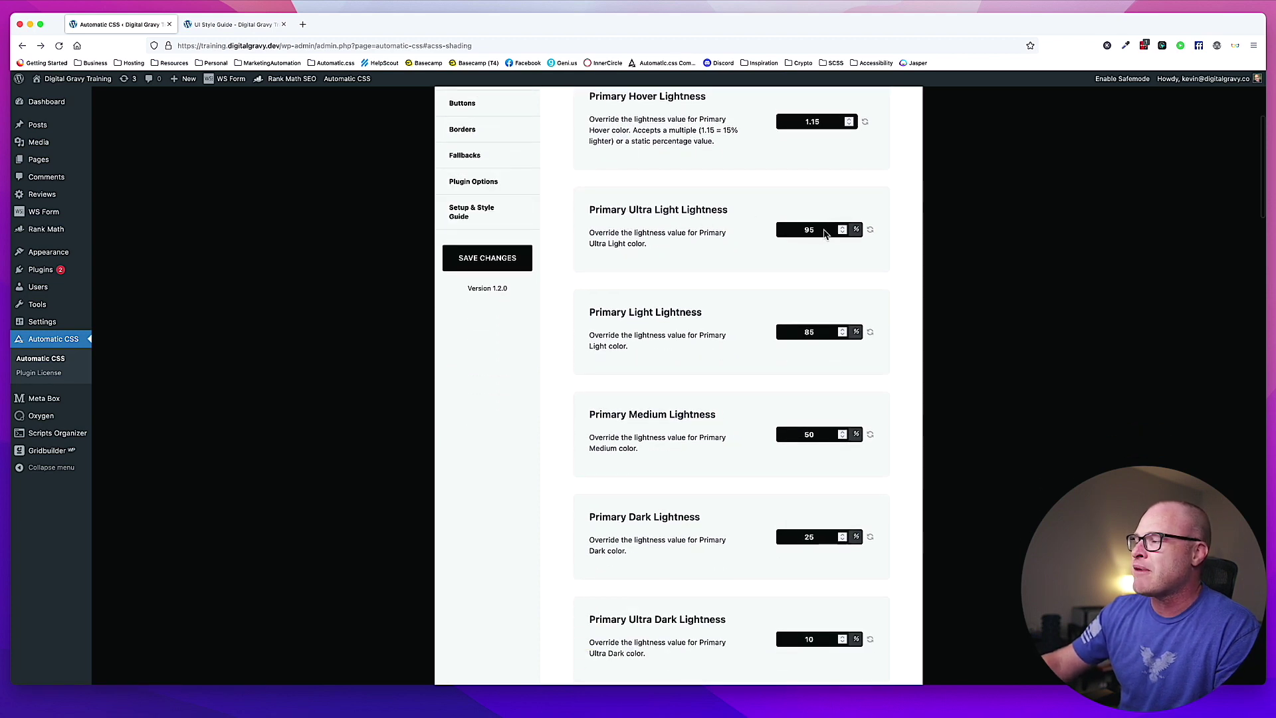
double_click(823, 229)
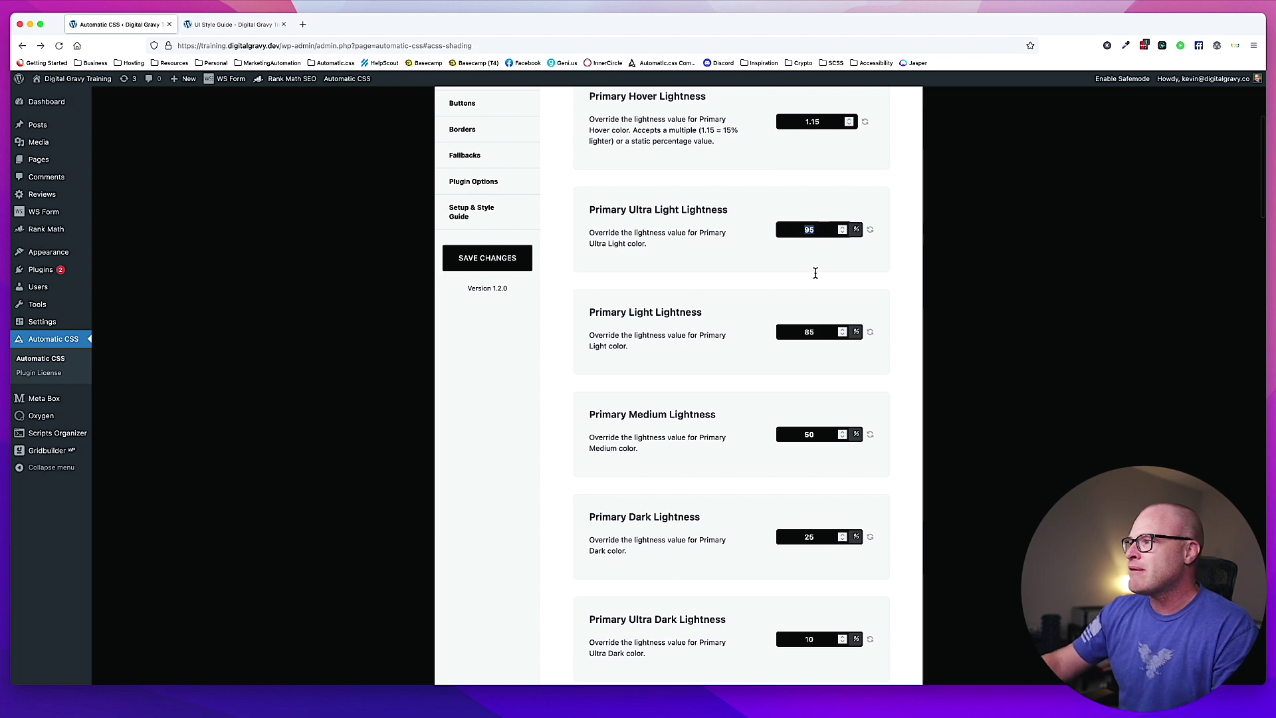
left_click(816, 331)
type("90")
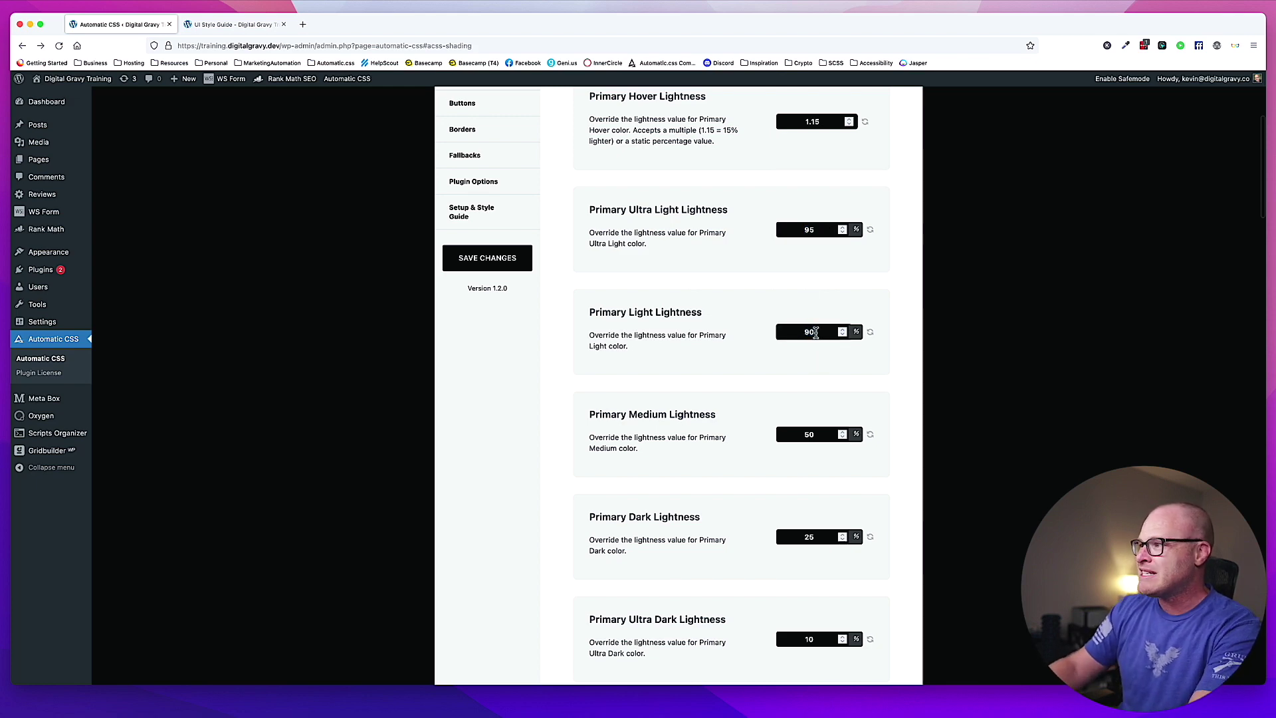
double_click(816, 435)
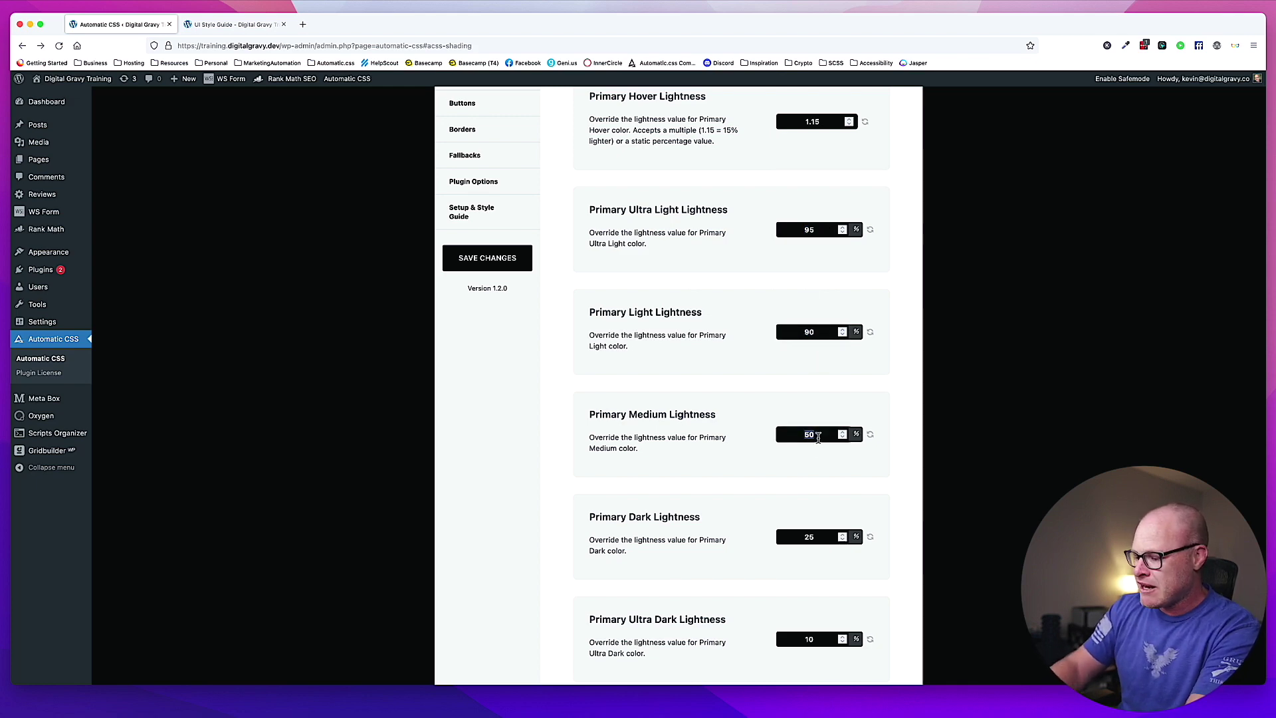
double_click(810, 536)
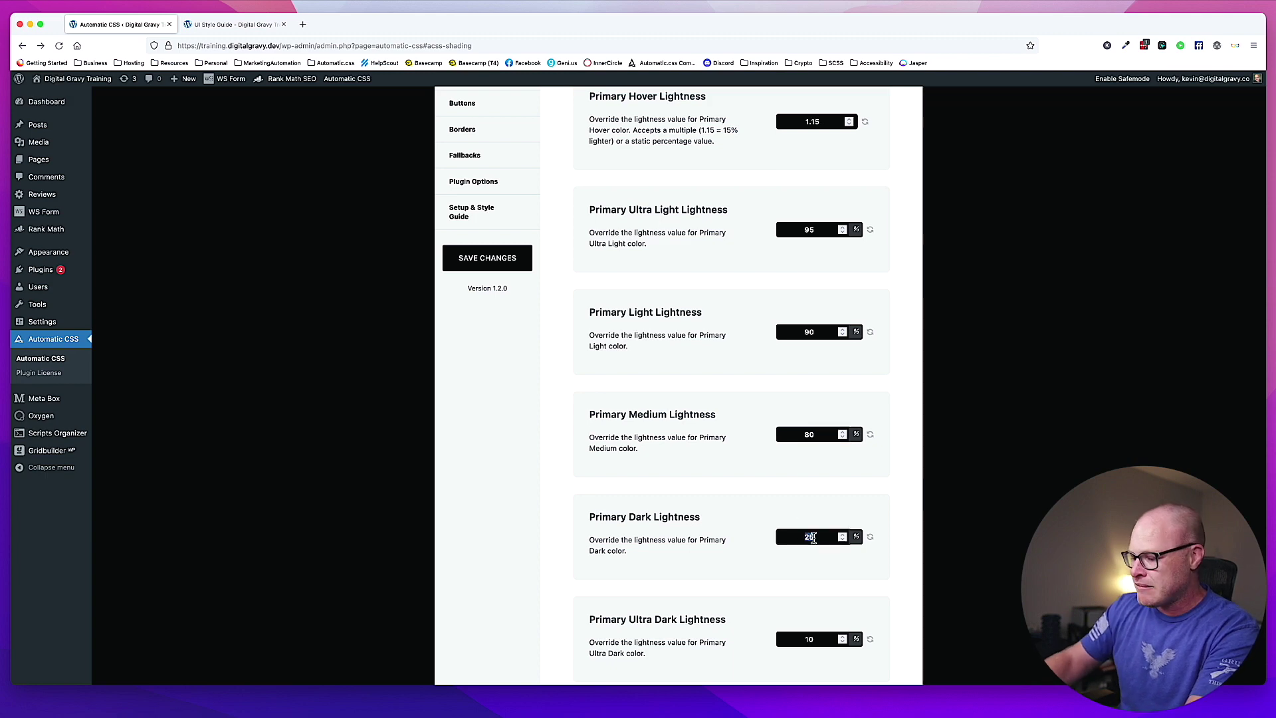
scroll(775, 565, "down", 2)
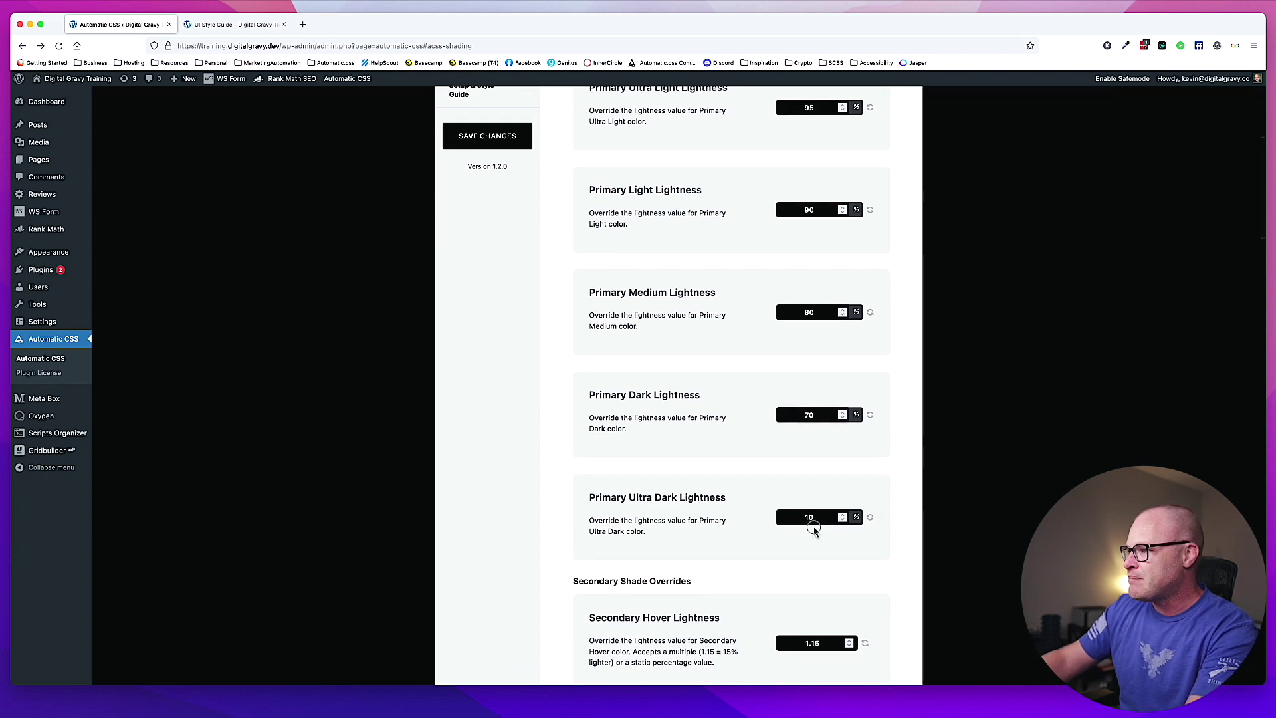
double_click(811, 518)
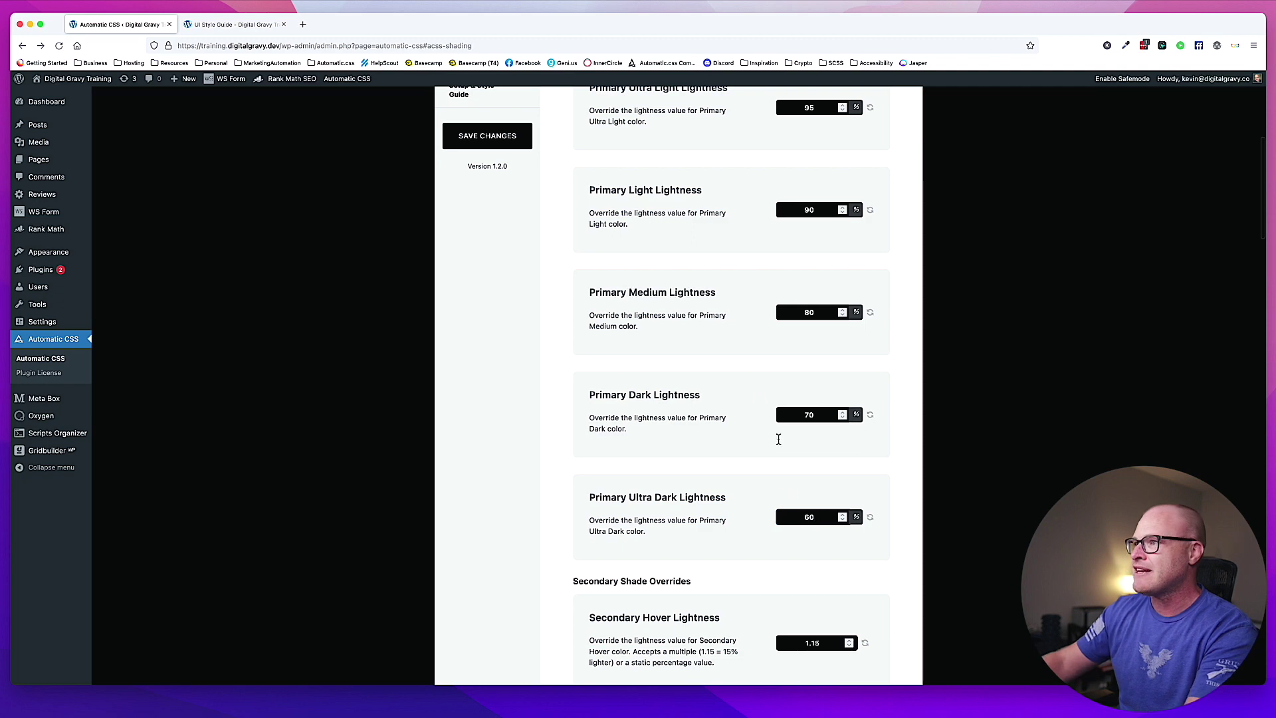
left_click(495, 144)
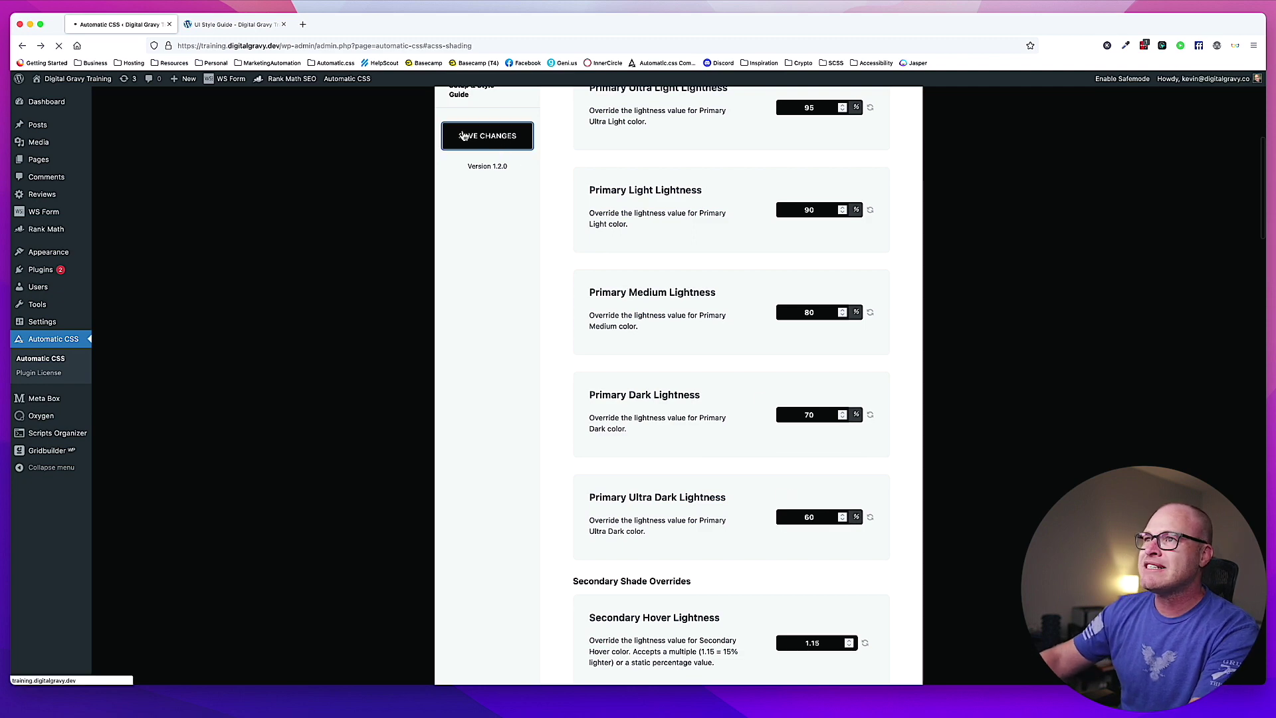
Reload the UI Style Guide page to view the lightened Primary shade swatches.
left_click(198, 25)
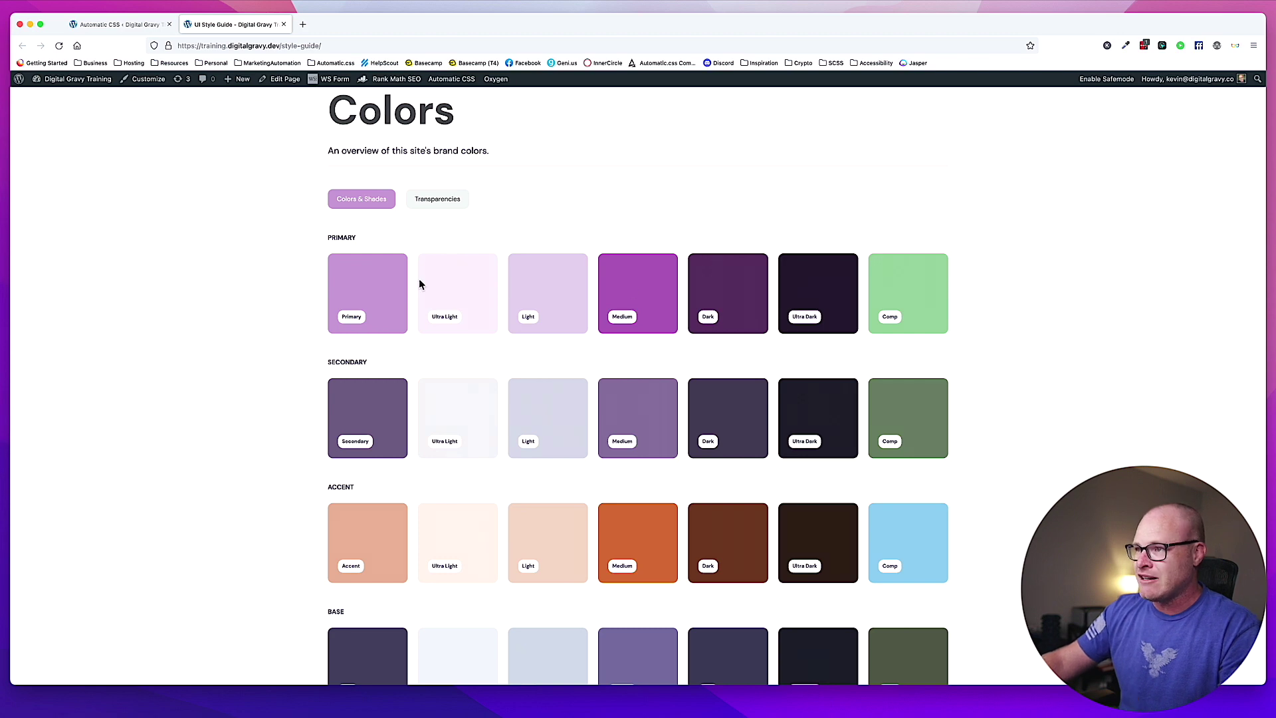
key("super+r")
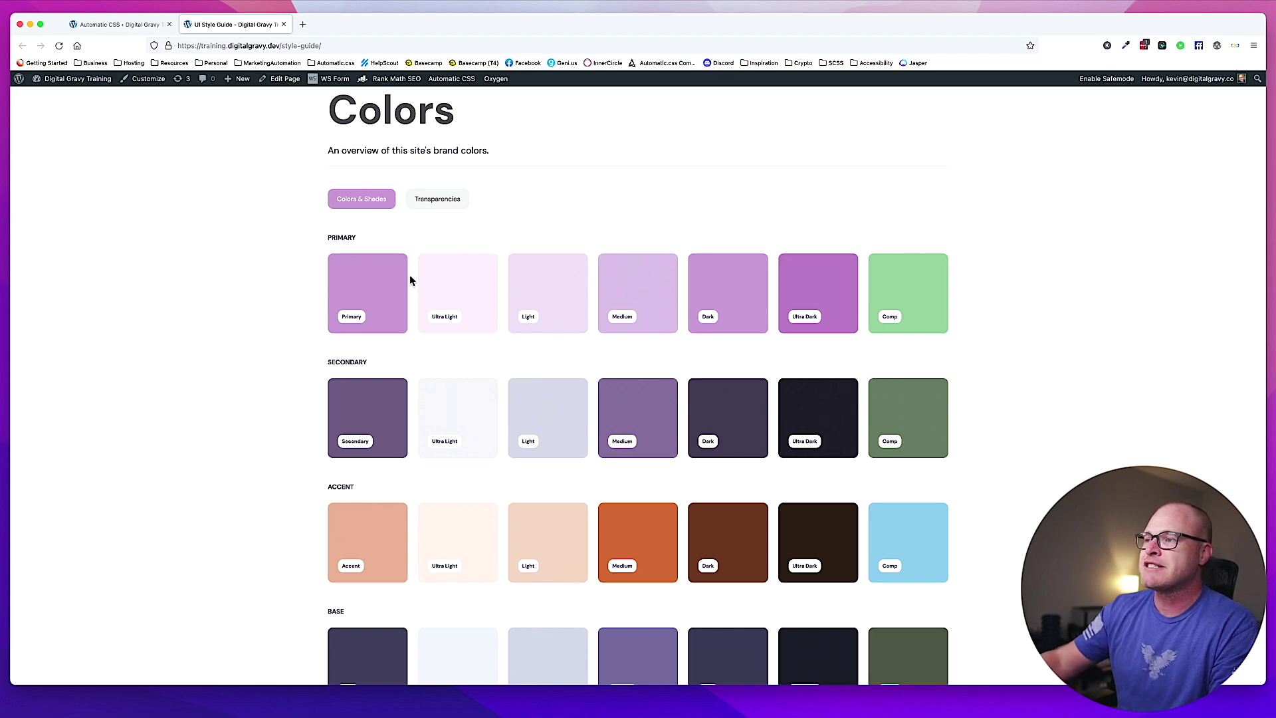
scroll(464, 361, "up", 1)
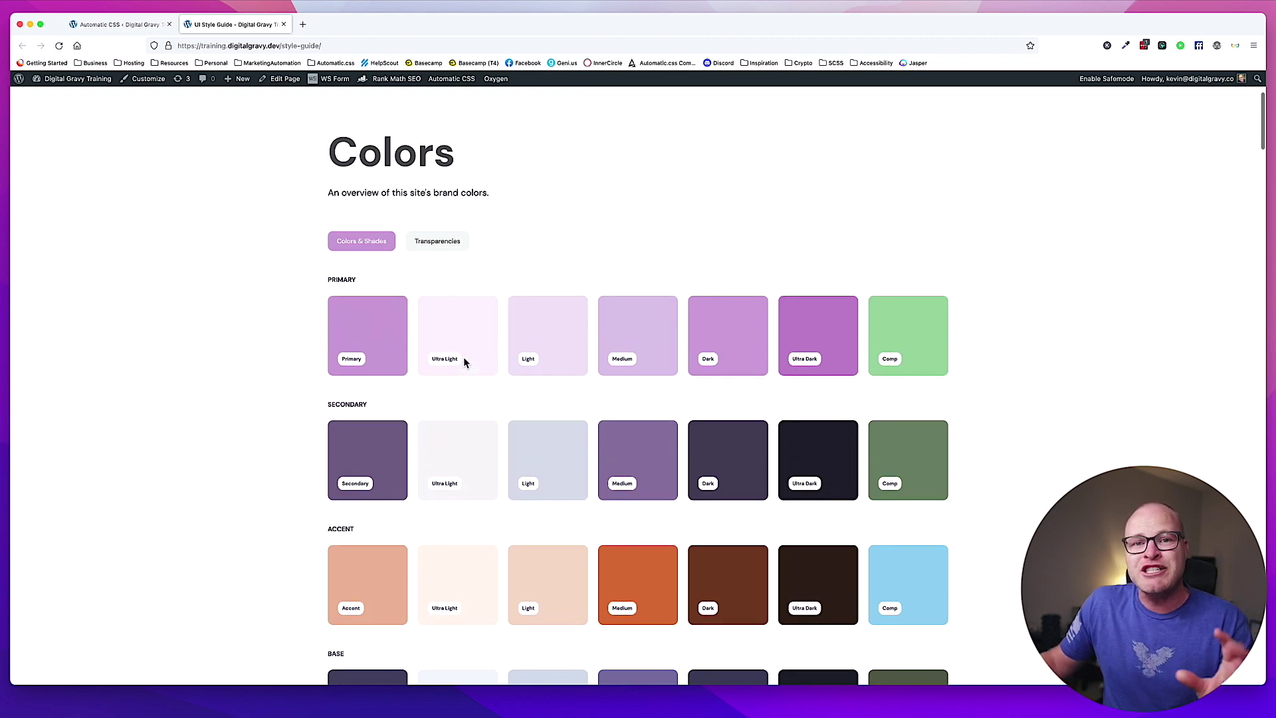
scroll(464, 362, "up", 5)
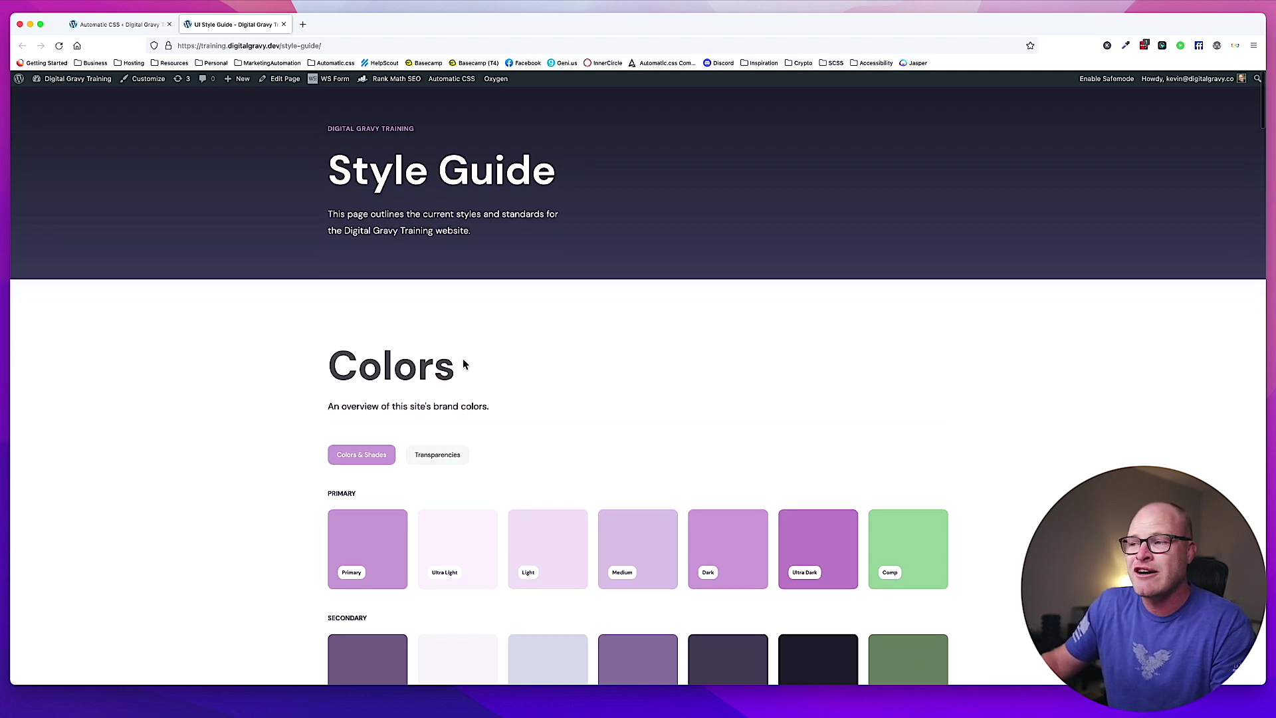
scroll(464, 362, "down", 7)
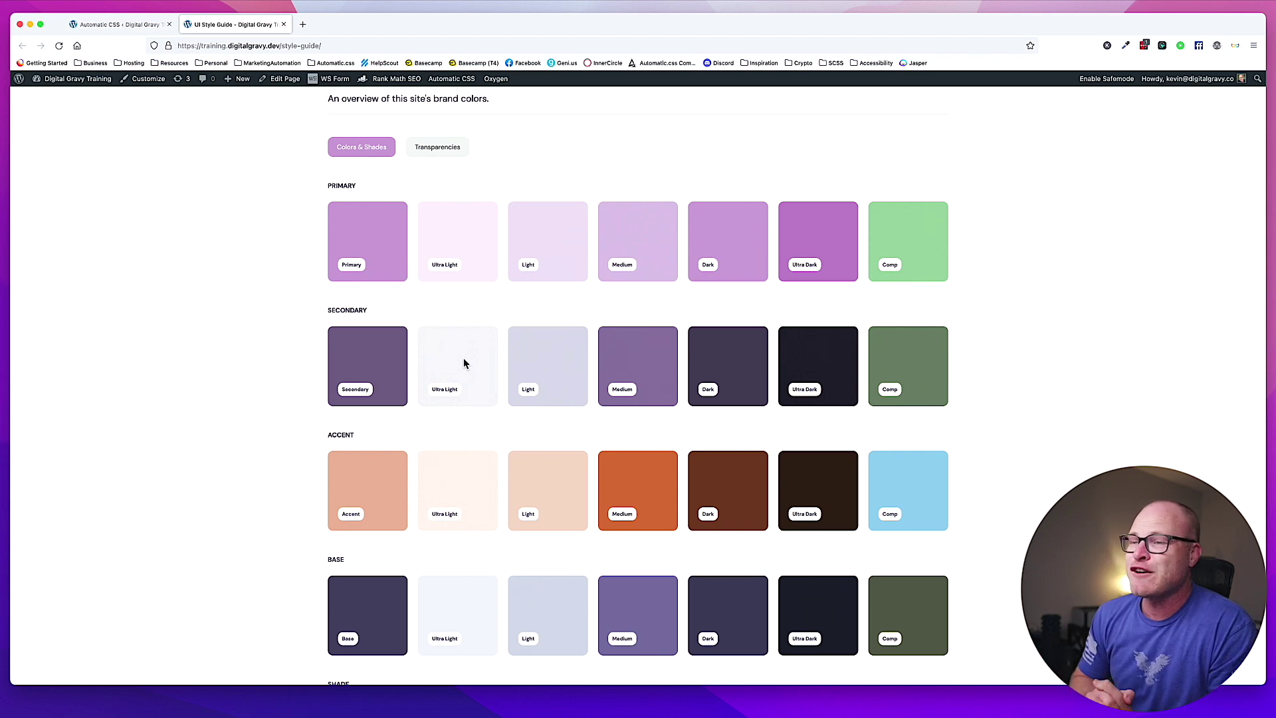
scroll(463, 362, "up", 7)
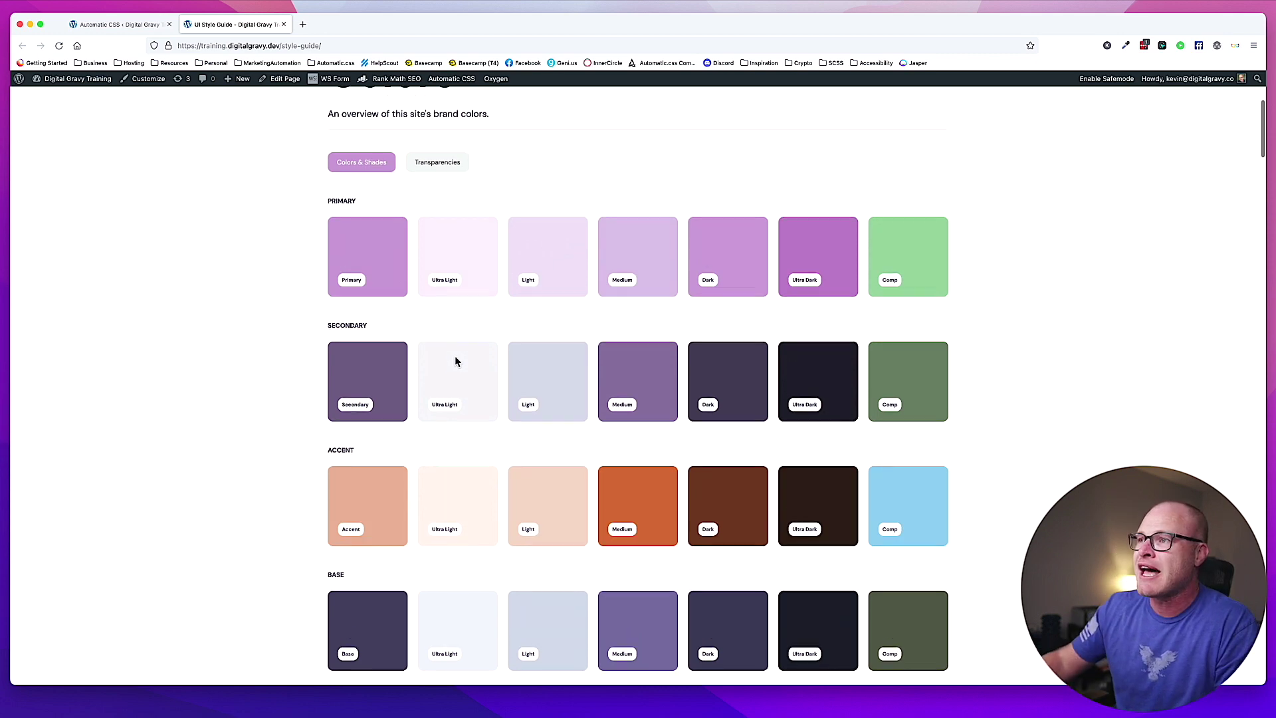
scroll(503, 342, "down", 4)
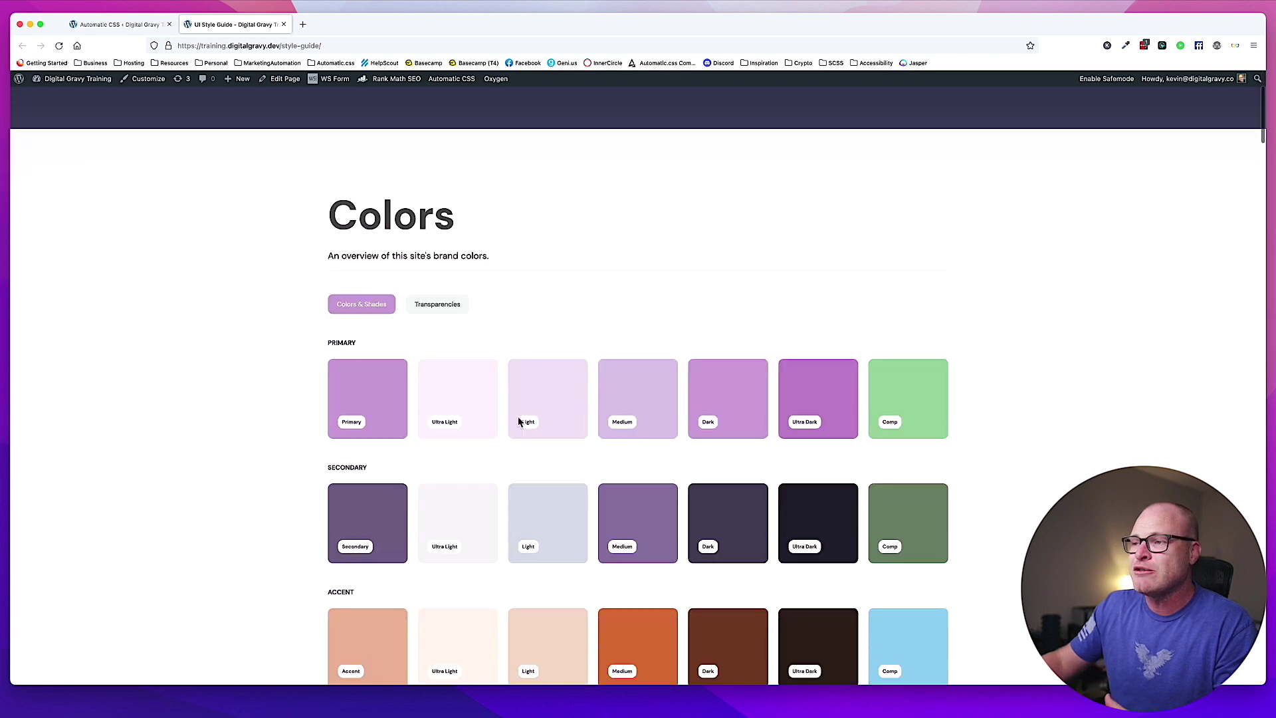